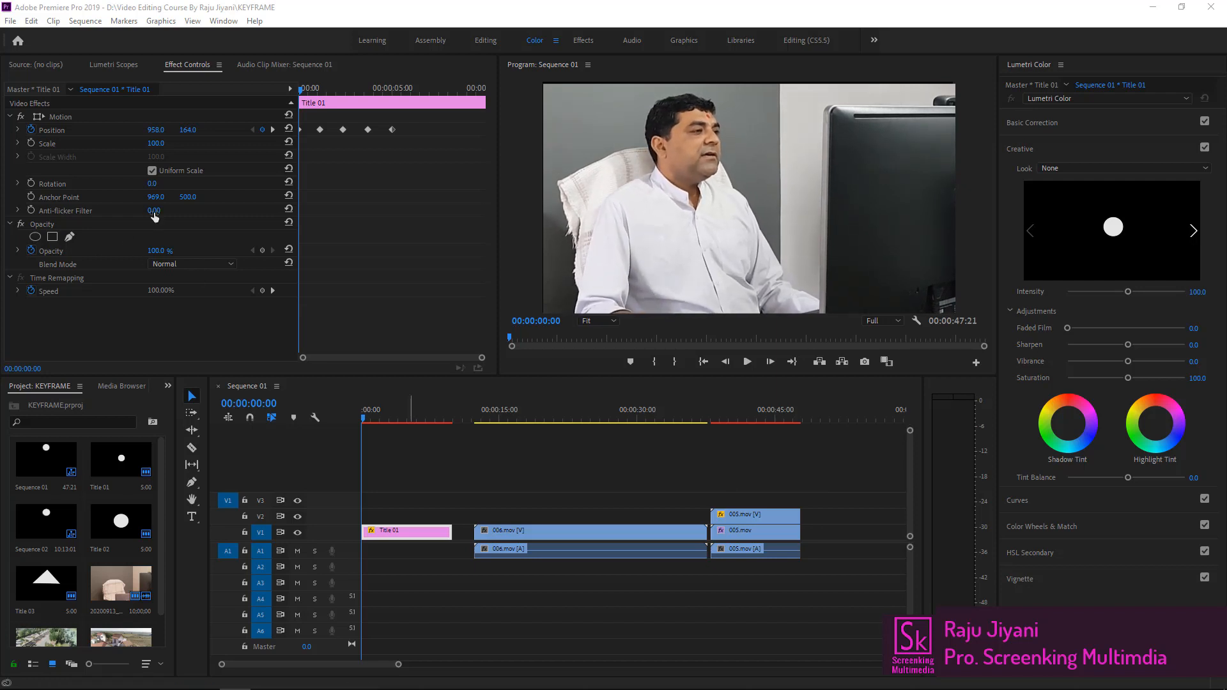
Examine the Title 01 clip's Rotation, Anchor Point, Anti-flicker Filter and Opacity properties, including the Anti-flicker value range
left_click(62, 185)
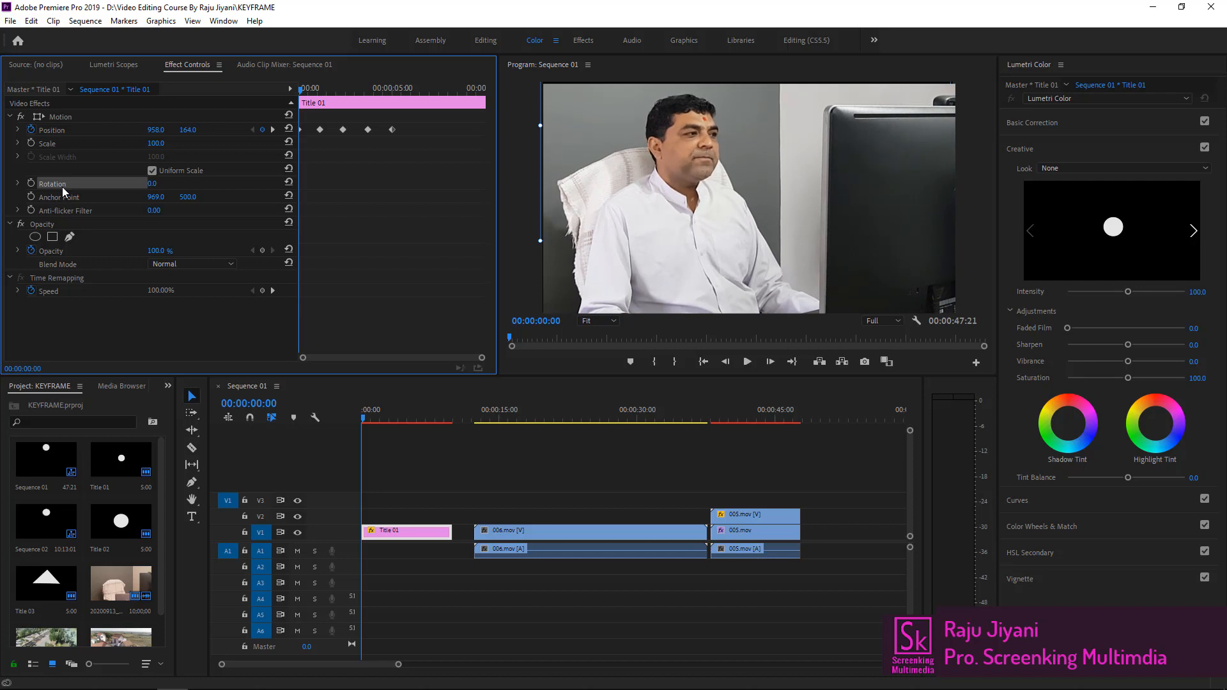
left_click(71, 197)
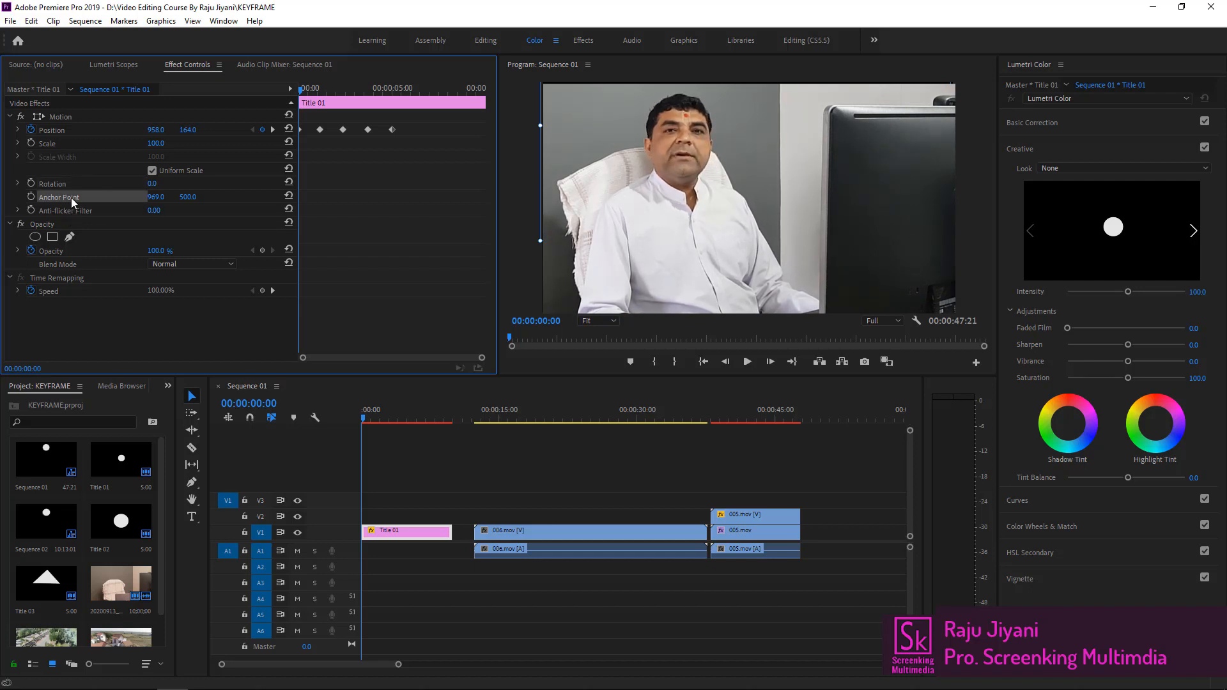
left_click(80, 213)
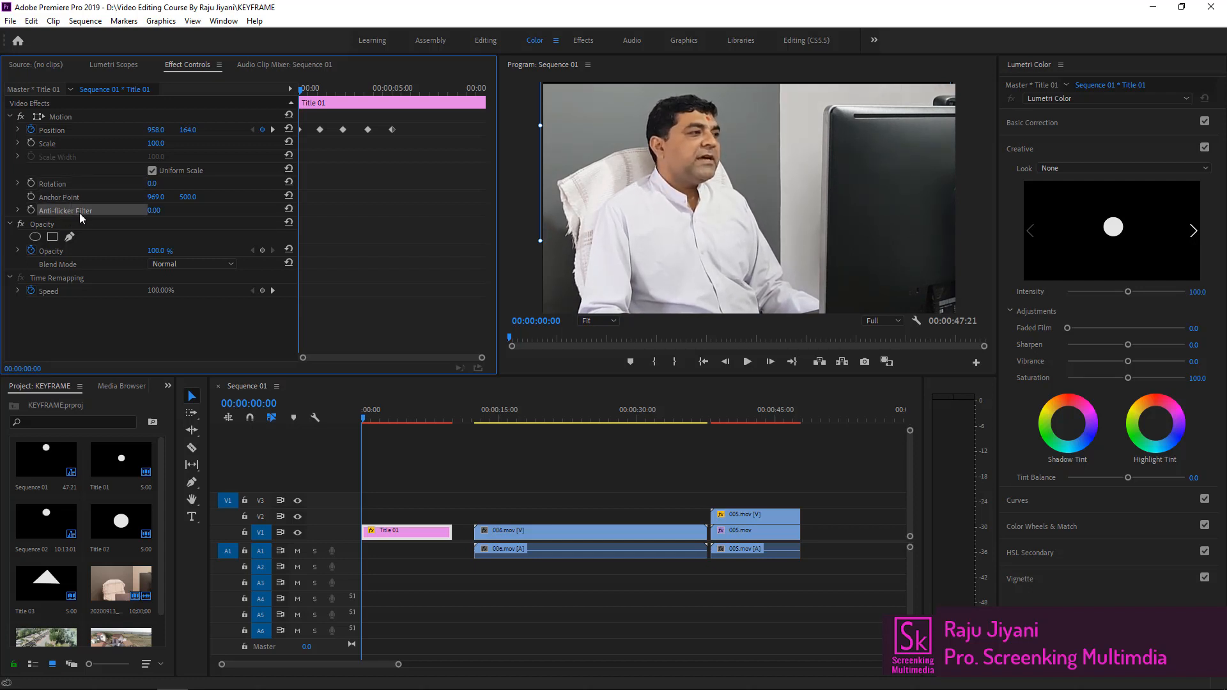
left_click(18, 212)
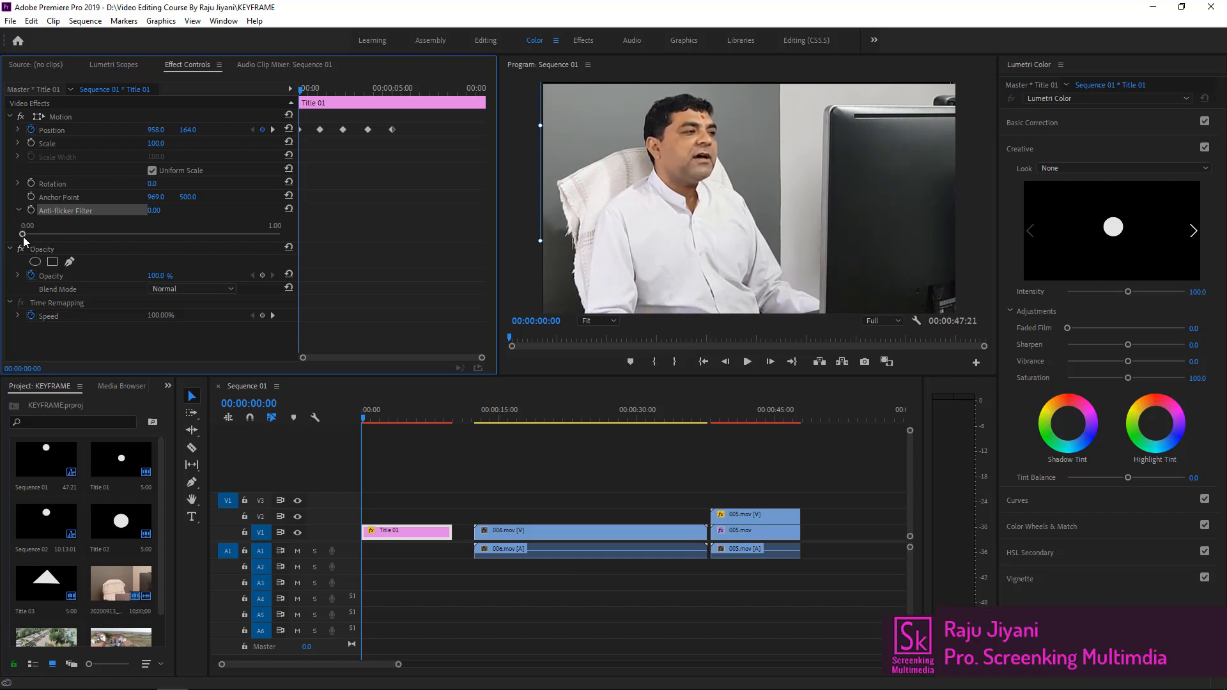
mouse_move(24, 239)
left_mouse_down()
mouse_move(292, 249)
mouse_move(25, 239)
left_mouse_up()
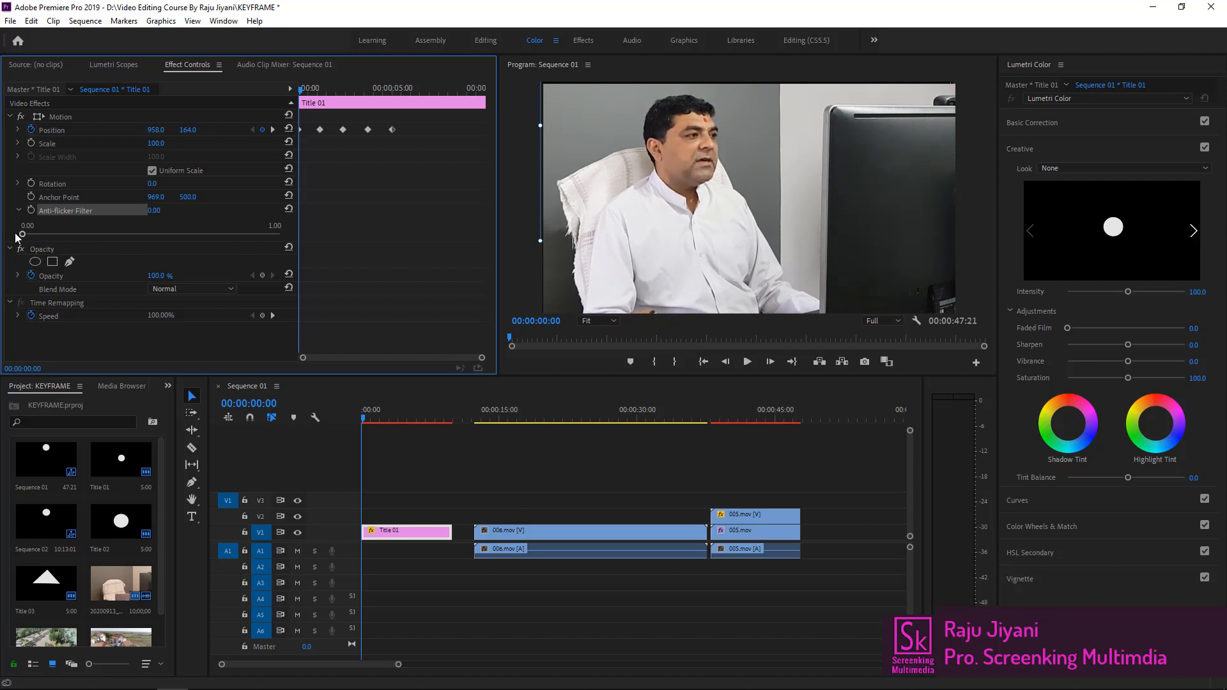
left_click(43, 251)
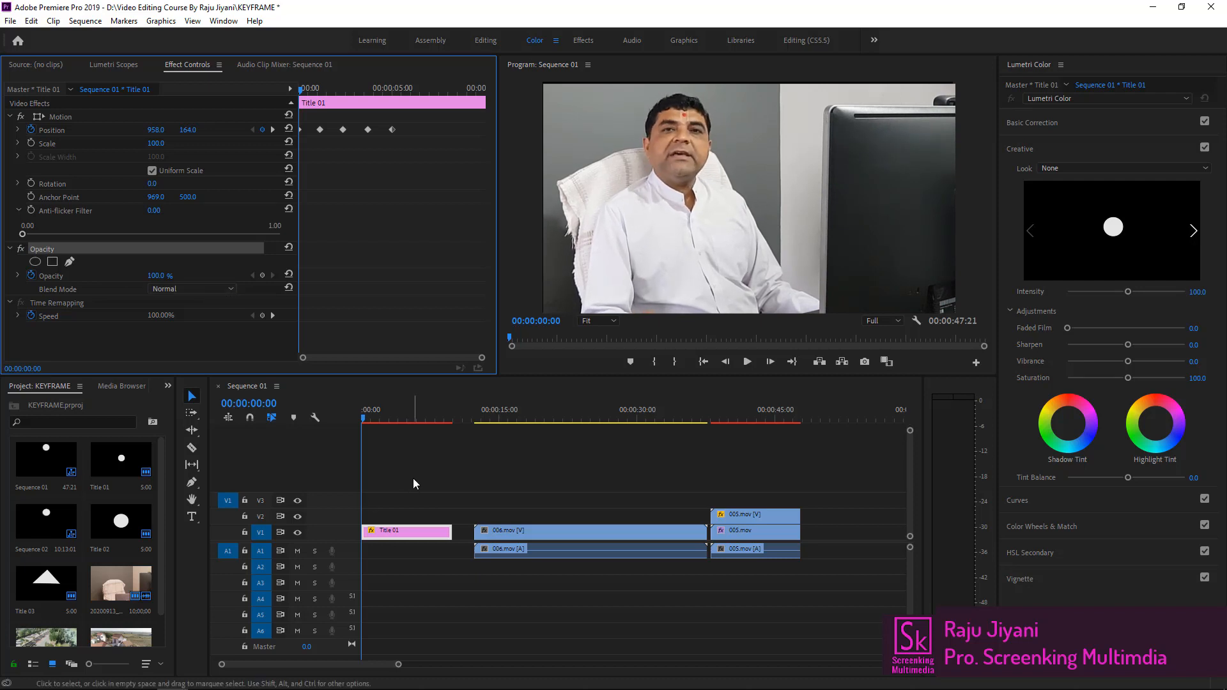
Place the playhead at 00:00:13:03 over the 006.mov clip and increase the height of the video and audio tracks
left_click(493, 412)
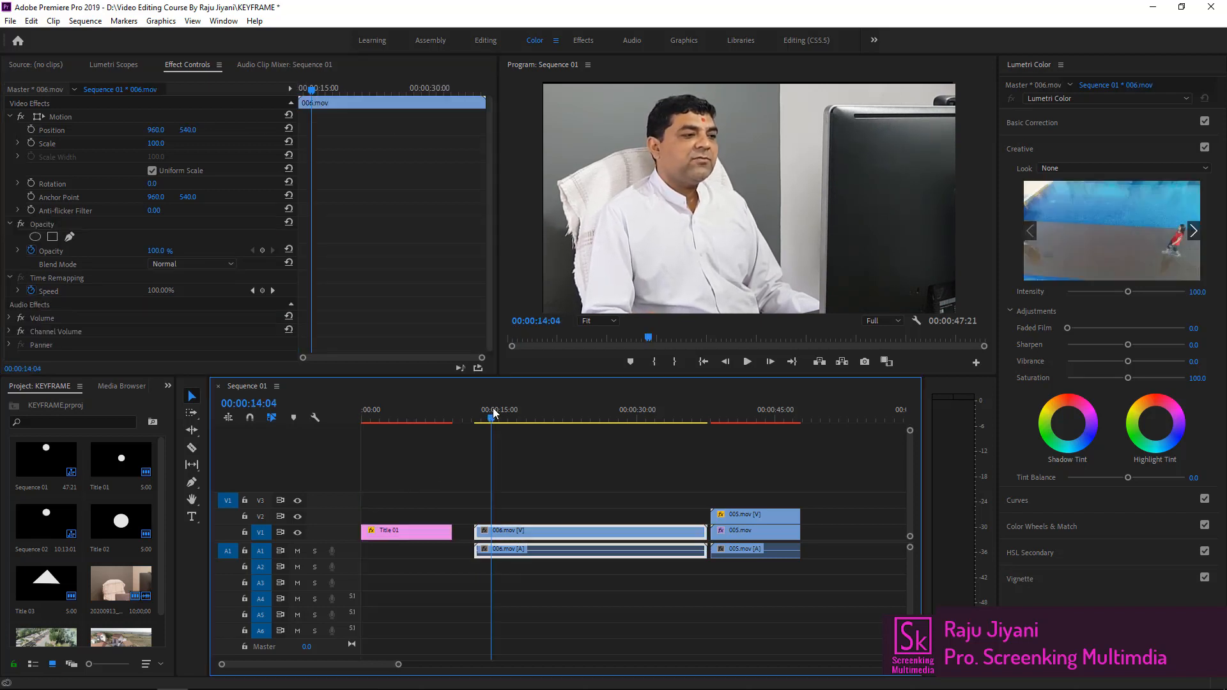
left_click(492, 411)
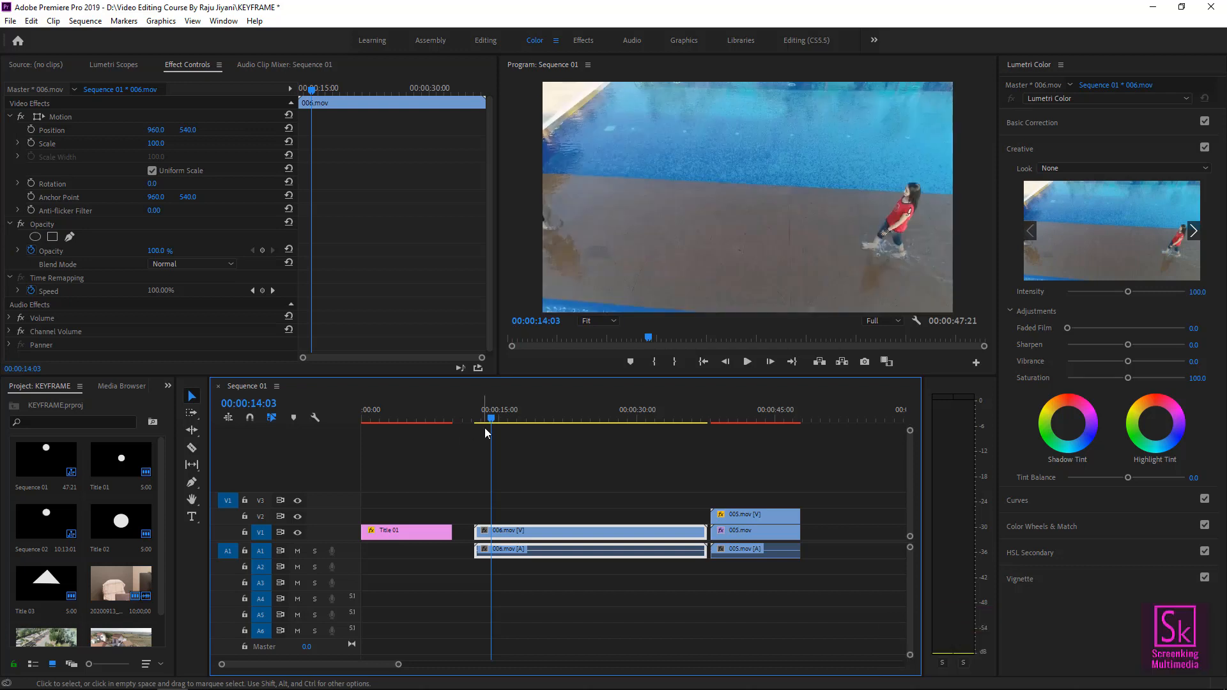
left_click_drag(491, 420, 484, 424)
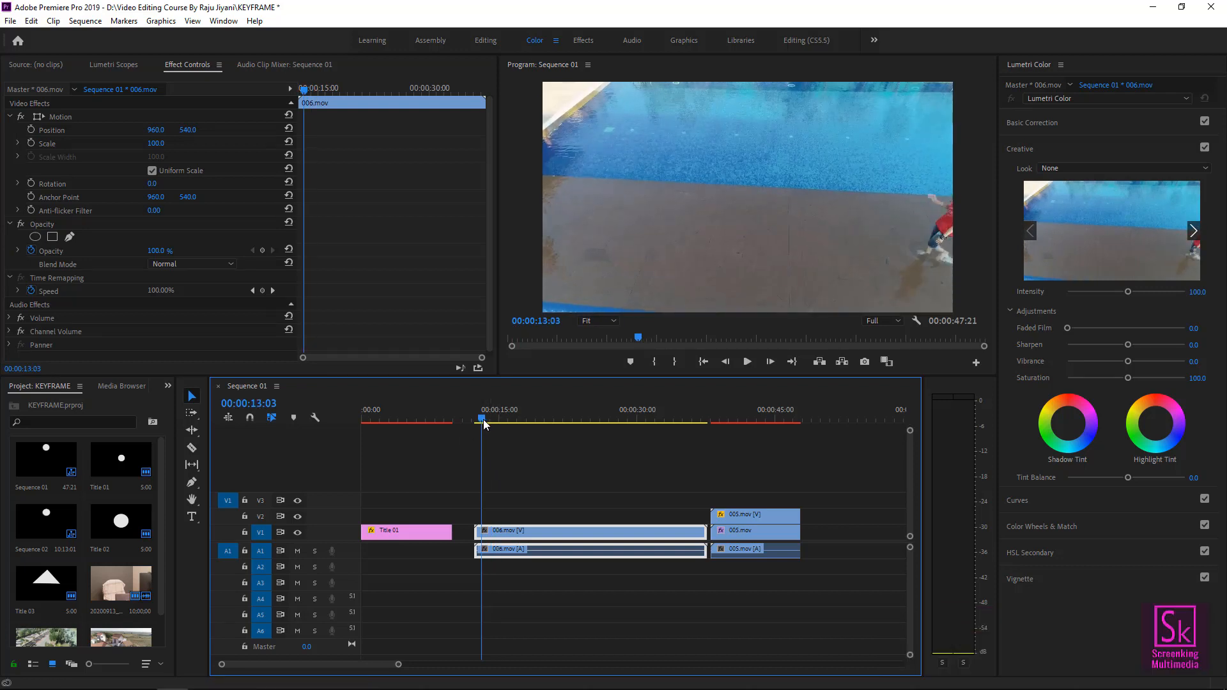
key("ctrl+equal")
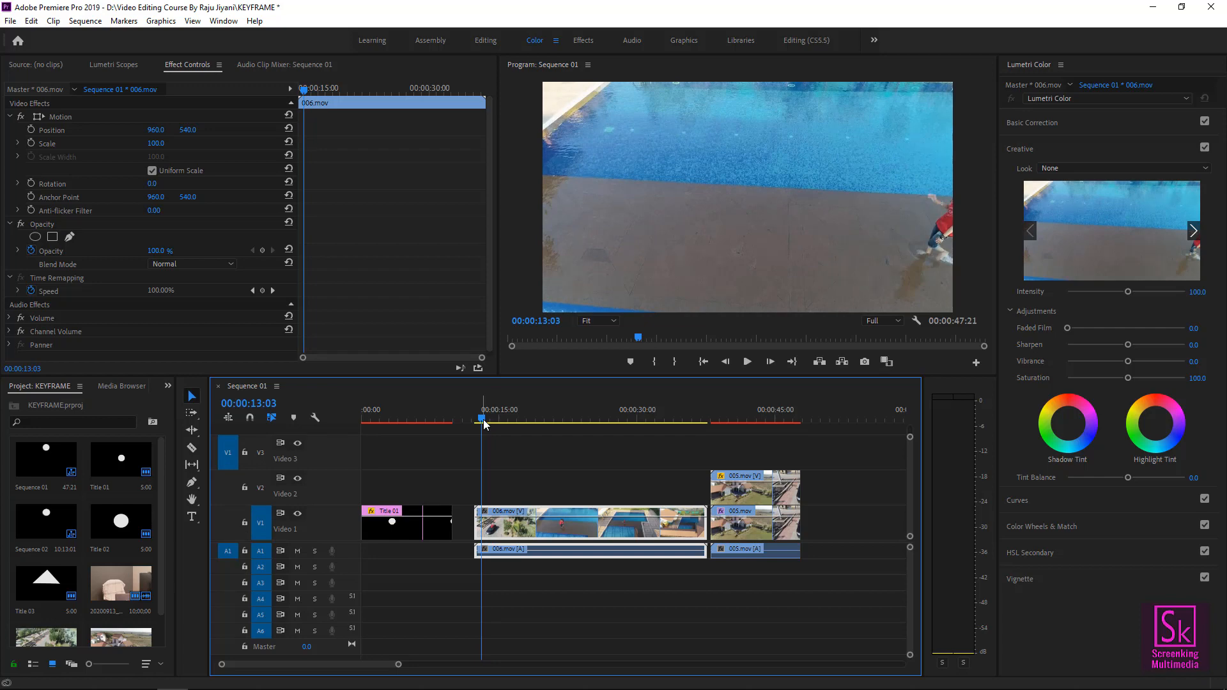
key("alt+equal")
key("alt+equal")
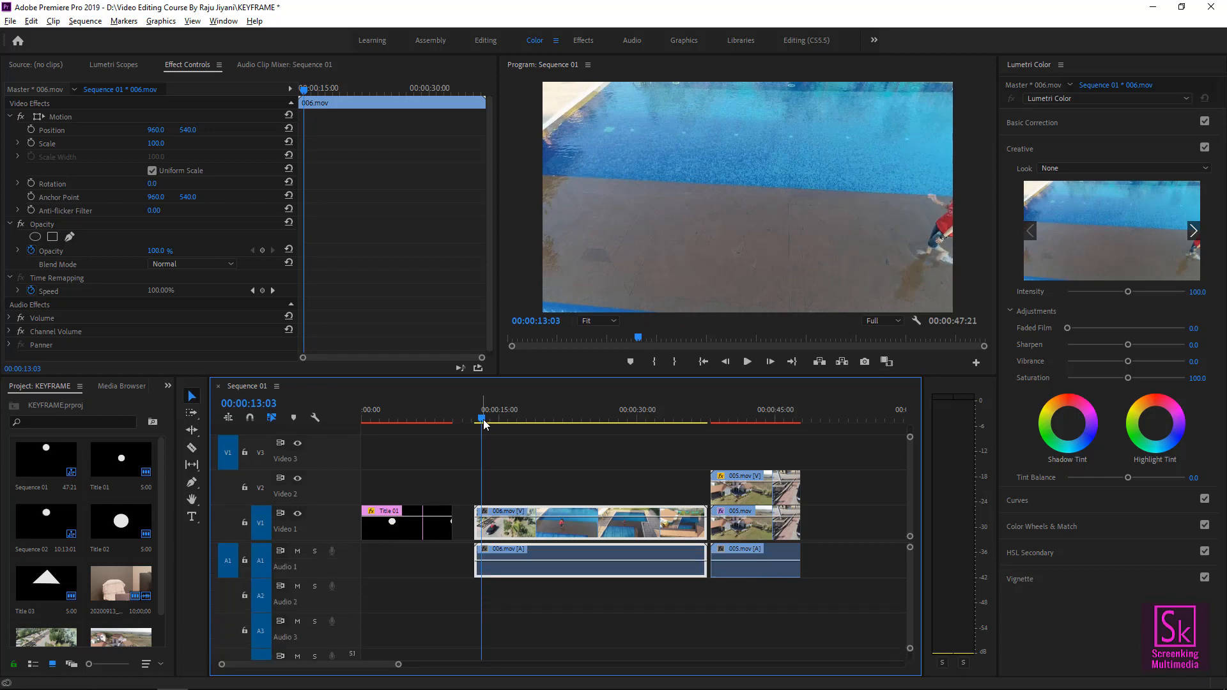
Preview 006.mov, and create a fade-in with opacity keyframes of 0% at its start and 100% at 00:00:14:15
key("space")
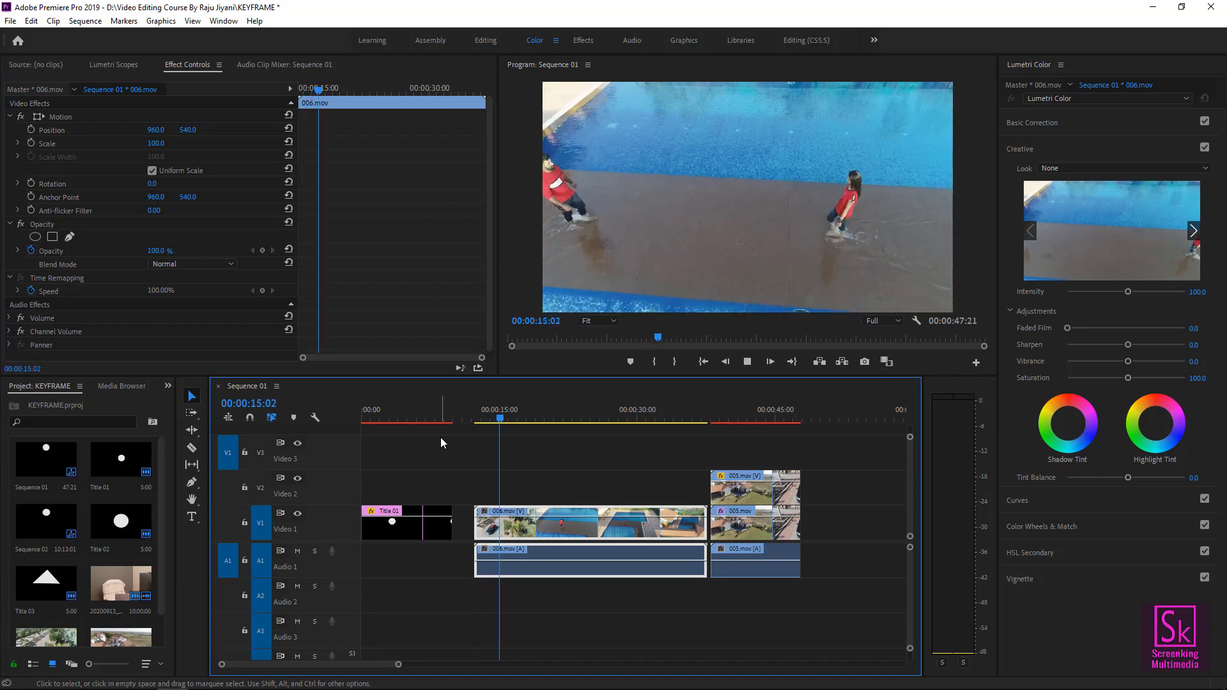
key("space")
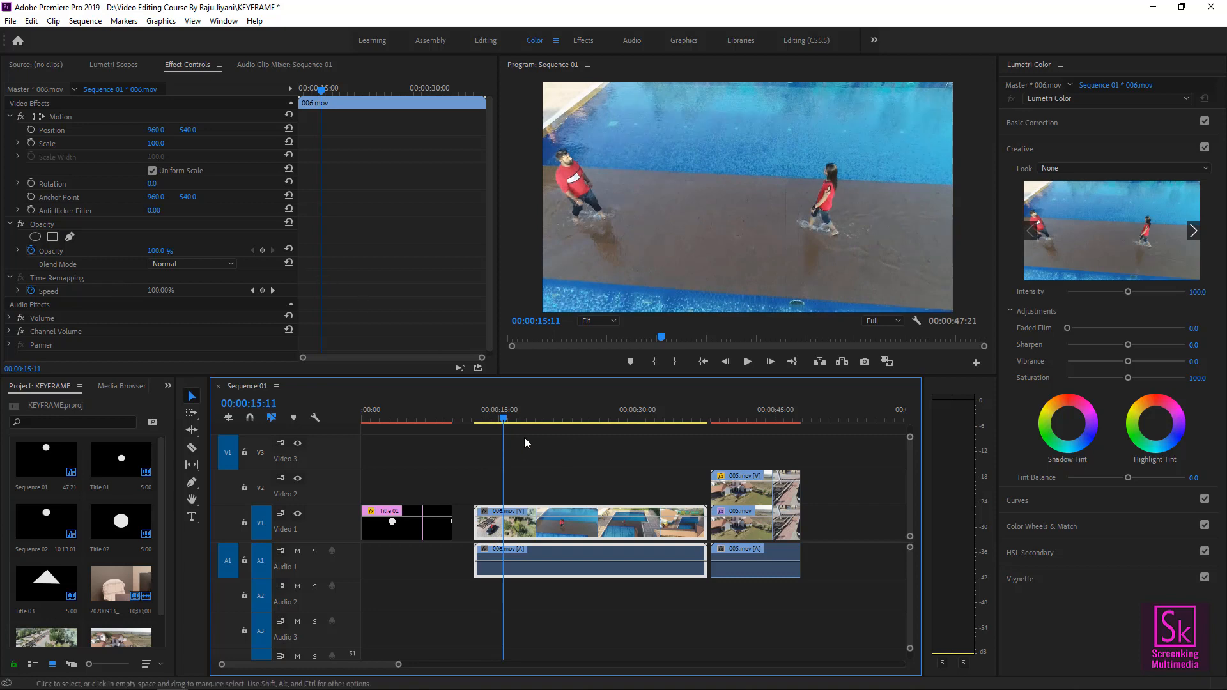
left_click(497, 420)
left_click_drag(499, 422, 498, 422)
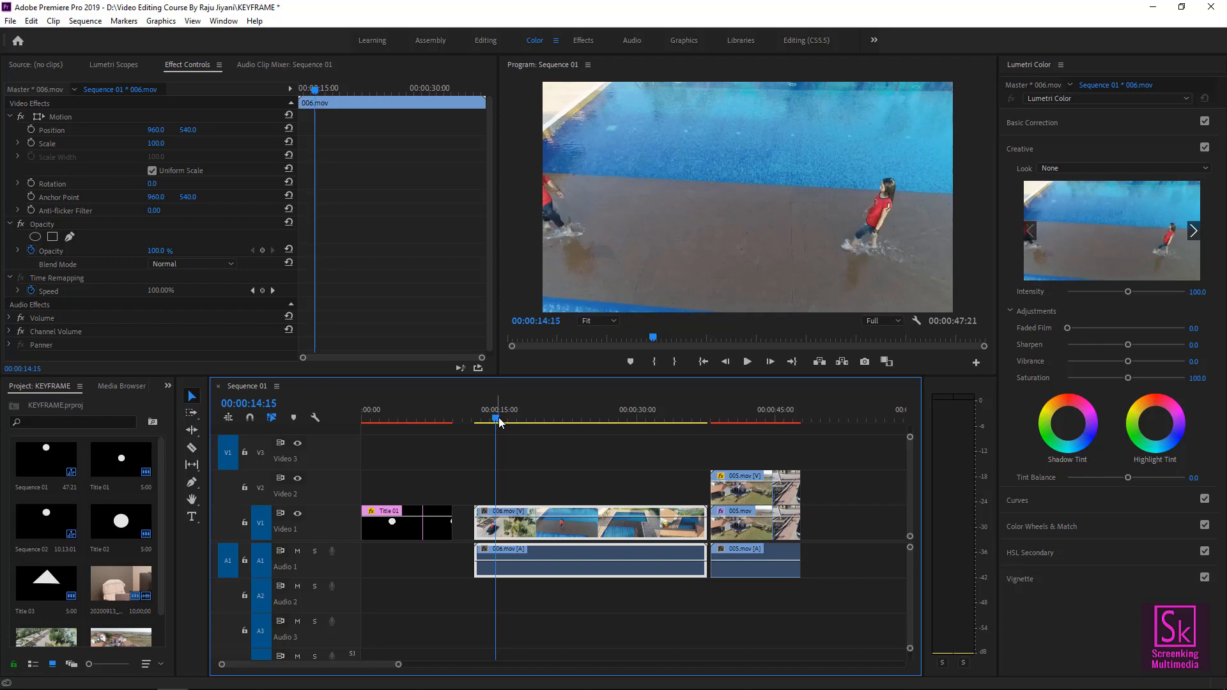
left_click(262, 251)
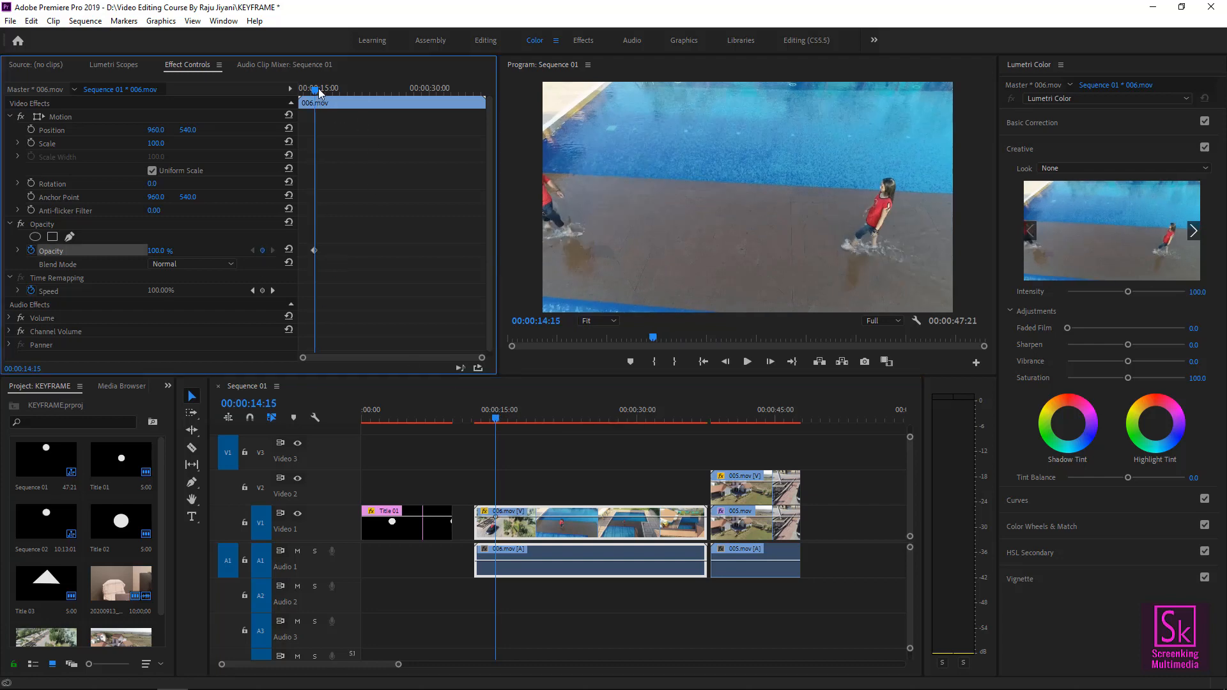
left_click_drag(321, 92, 289, 85)
left_click_drag(159, 255, 119, 254)
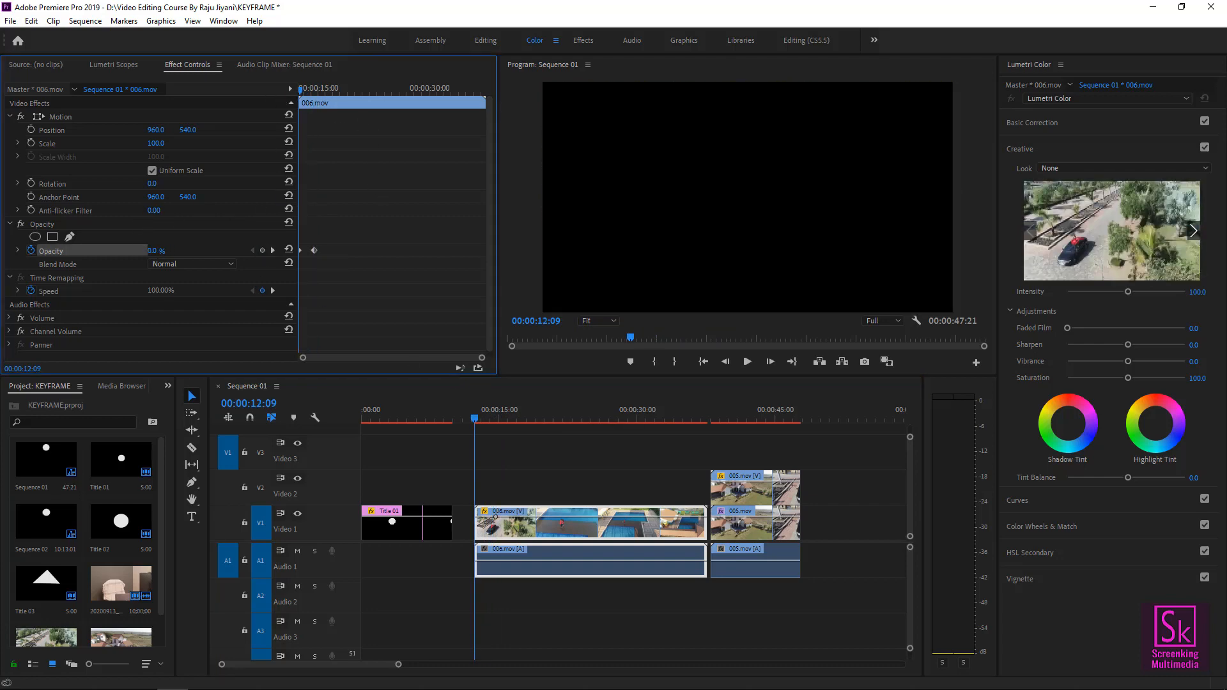
Play back the fade-in on 006.mov and undo its opacity keyframes
key("space")
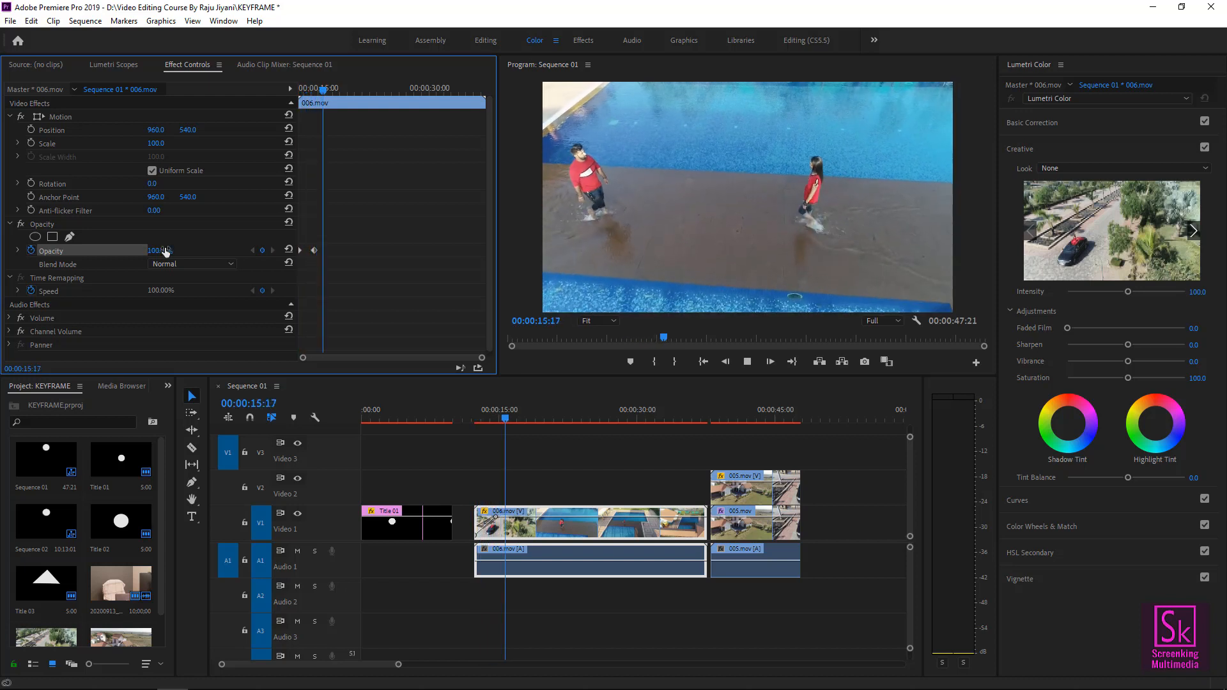
key("space")
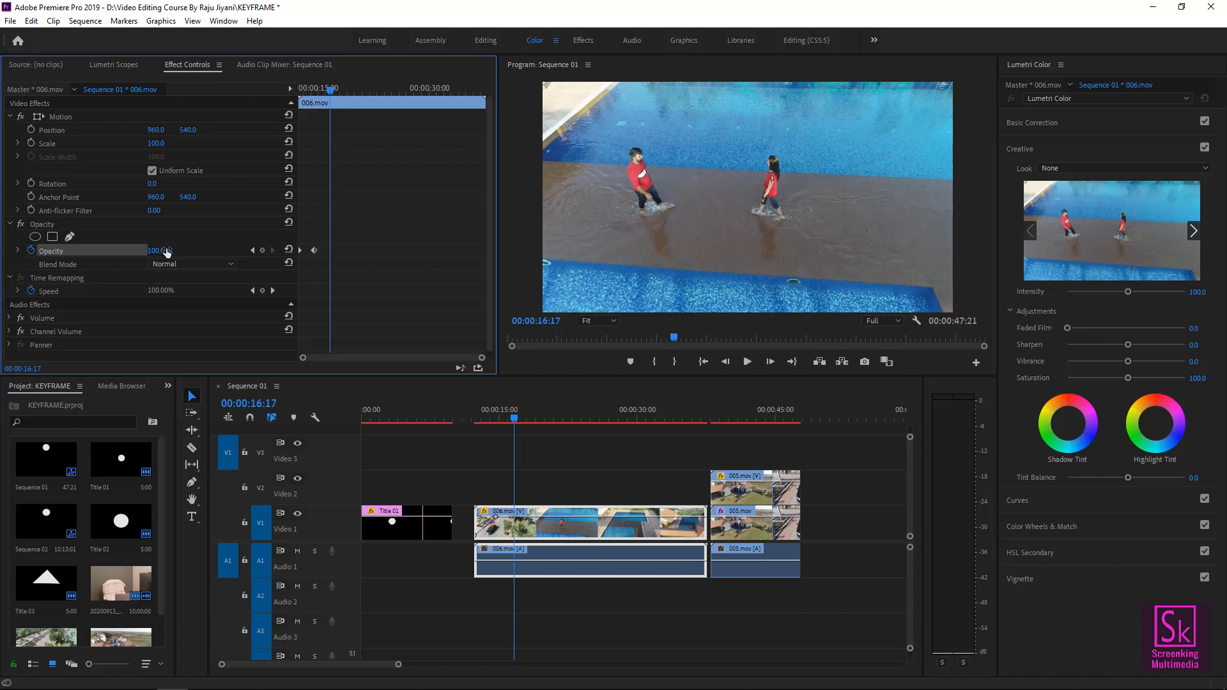
key("ctrl+z")
Look through the blend modes available for the 006.mov clip, leaving Normal selected
left_click(193, 265)
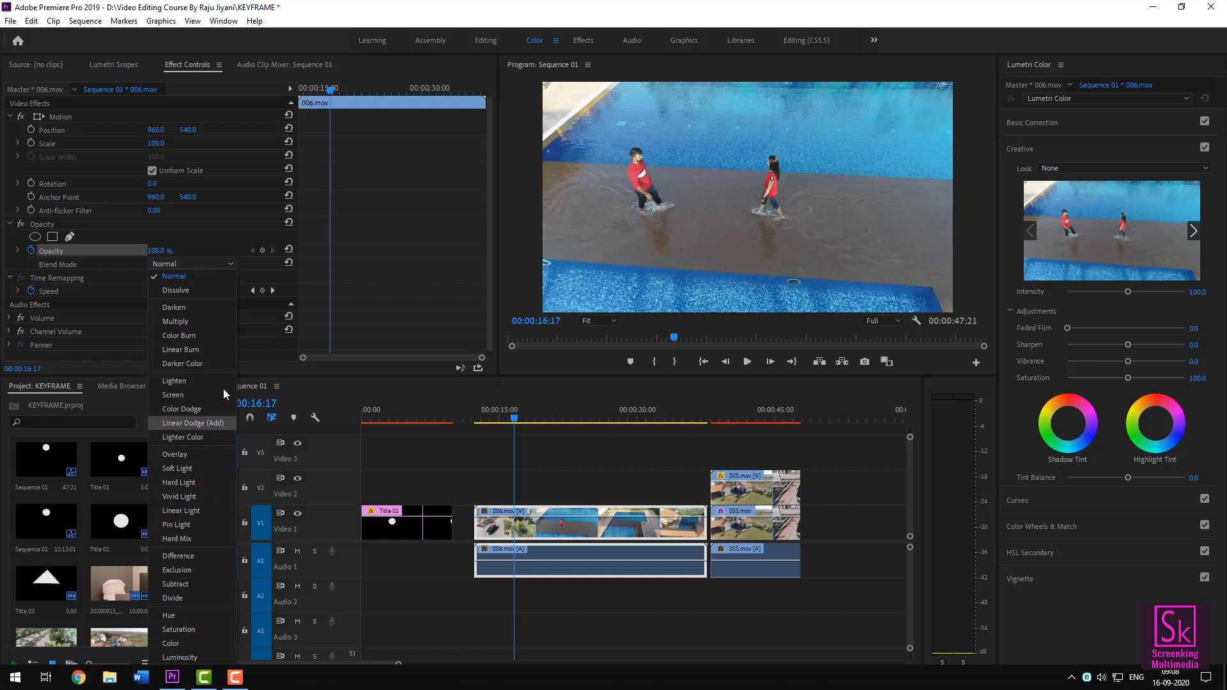
left_click(217, 265)
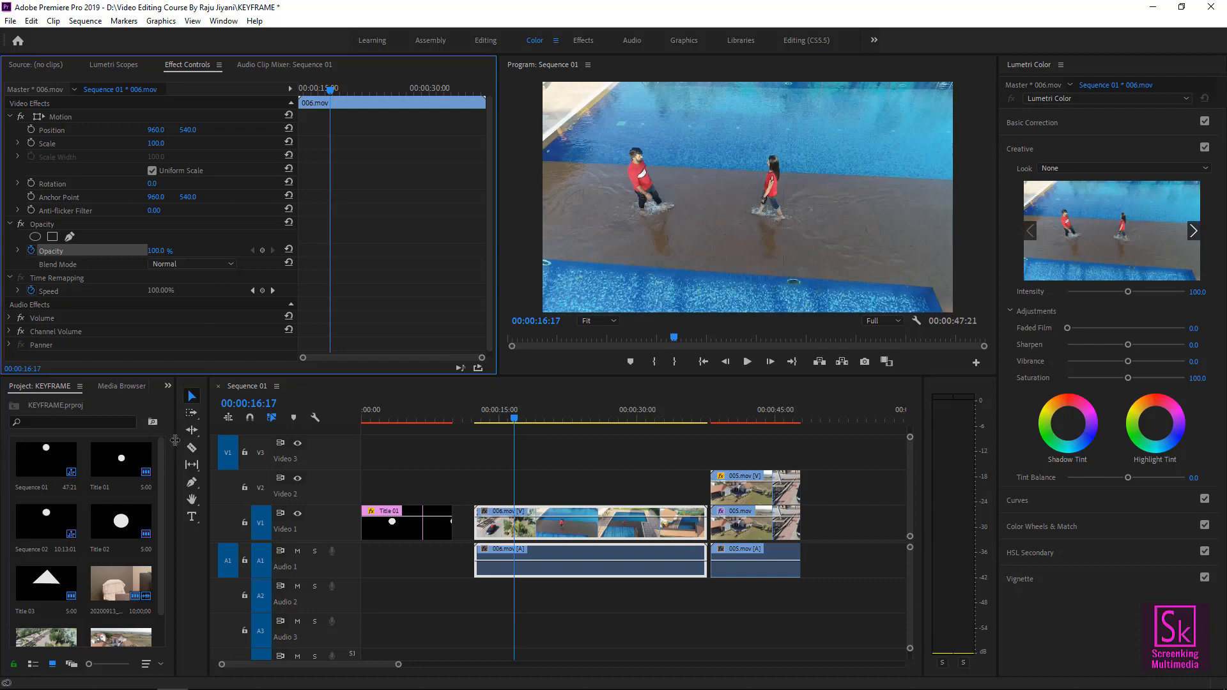
Widen the project media area and import the 228.AVI background video into the project
left_click_drag(179, 444, 268, 446)
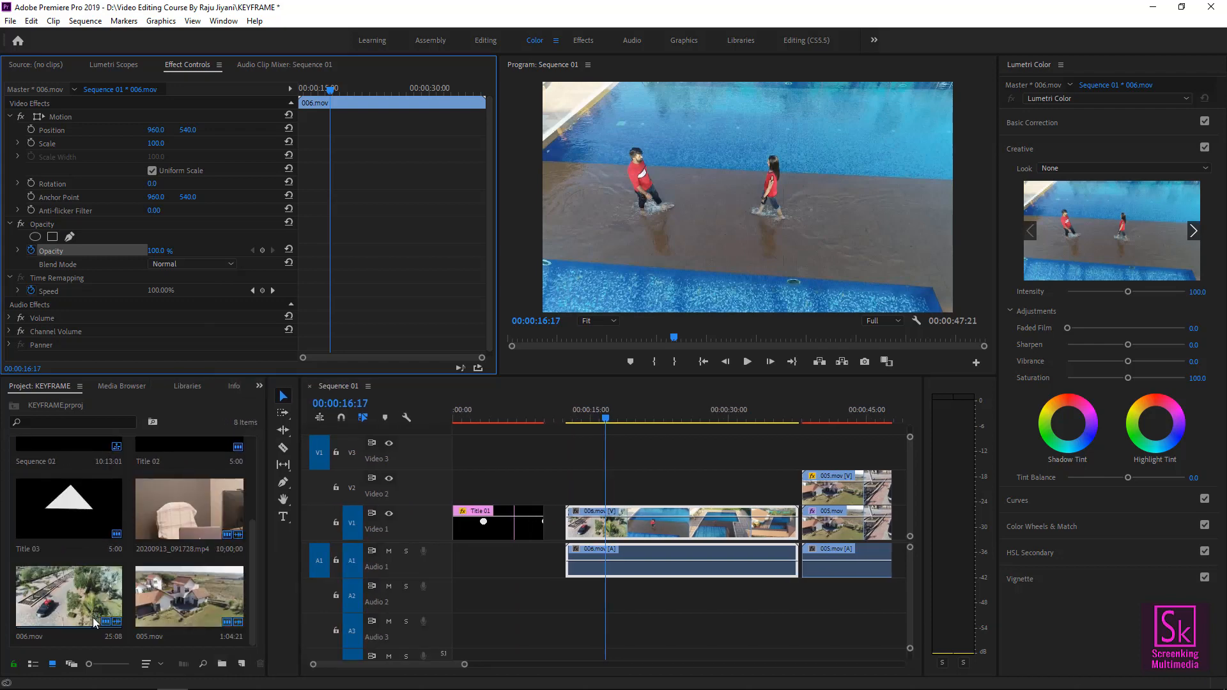
key("ctrl+i")
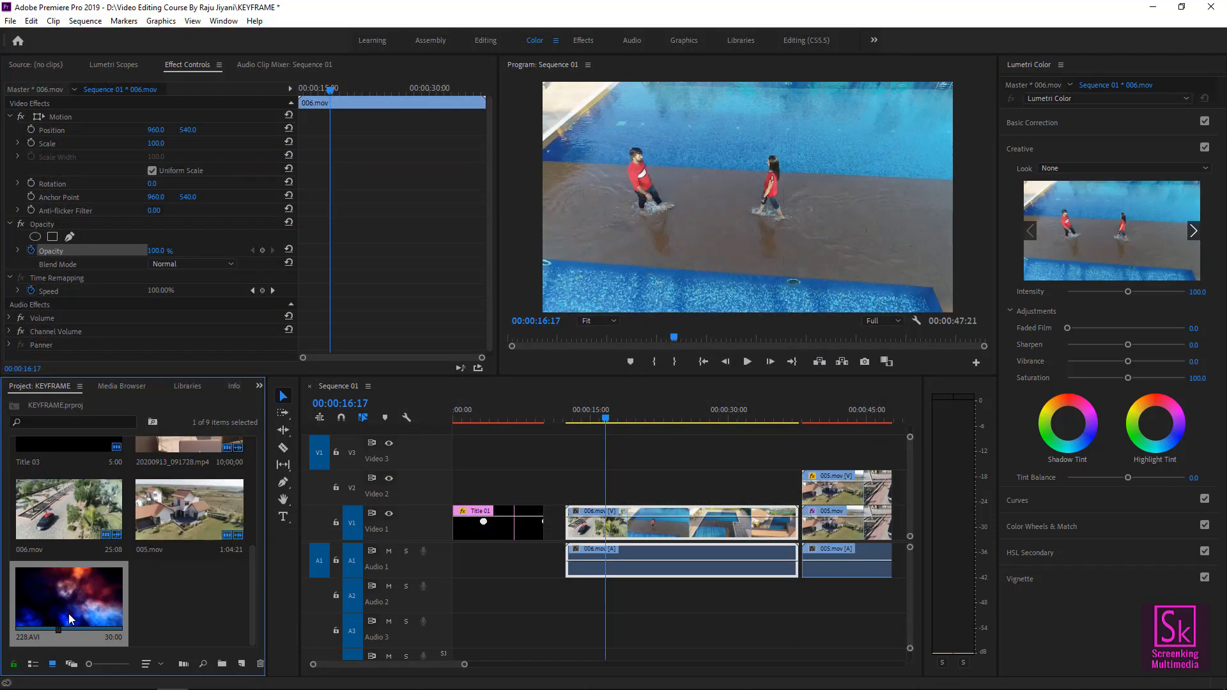
Try to place 228.AVI with its audio on the Video 3 track above 006.mov
left_click_drag(55, 605, 595, 460)
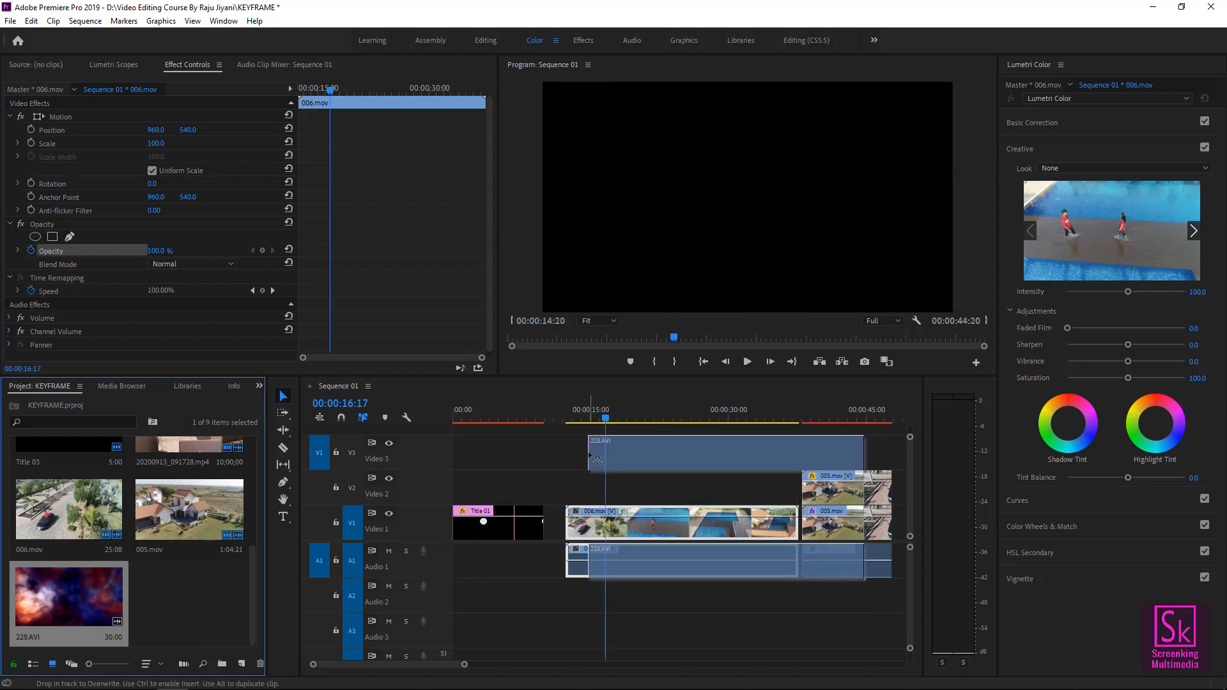
key("ctrl+z")
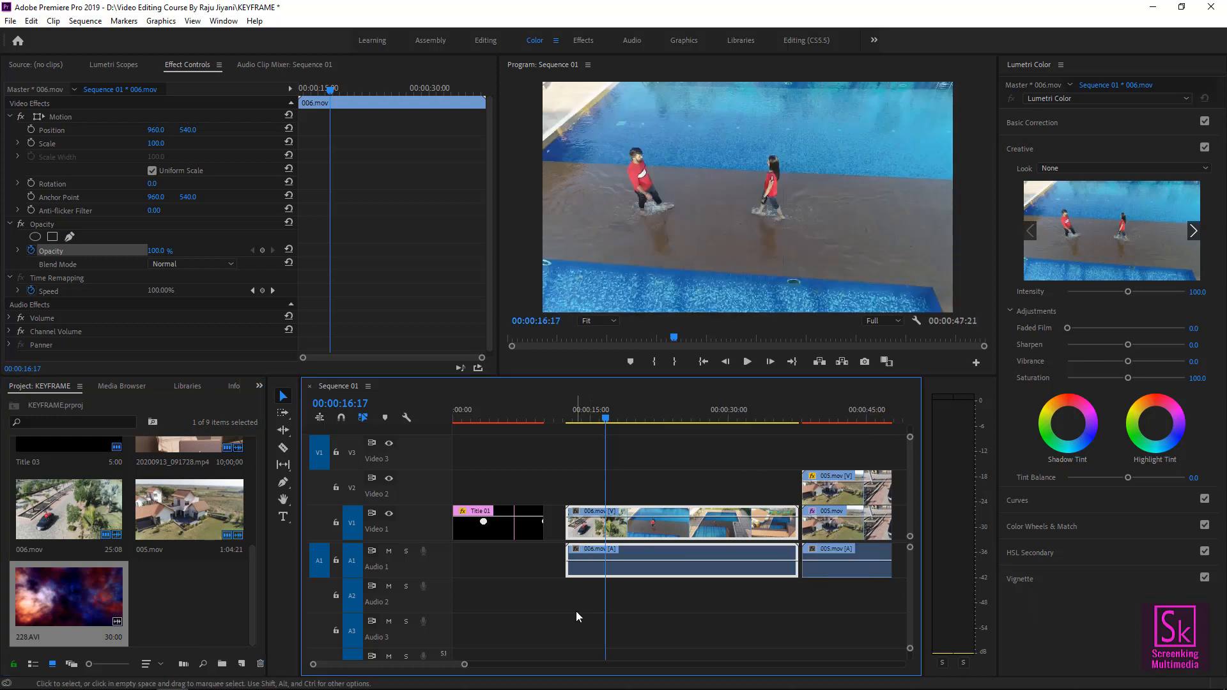
Delete only the audio portion of the 006.mov clip from the Audio 1 track, keeping its video
left_click(638, 593)
left_click(645, 570)
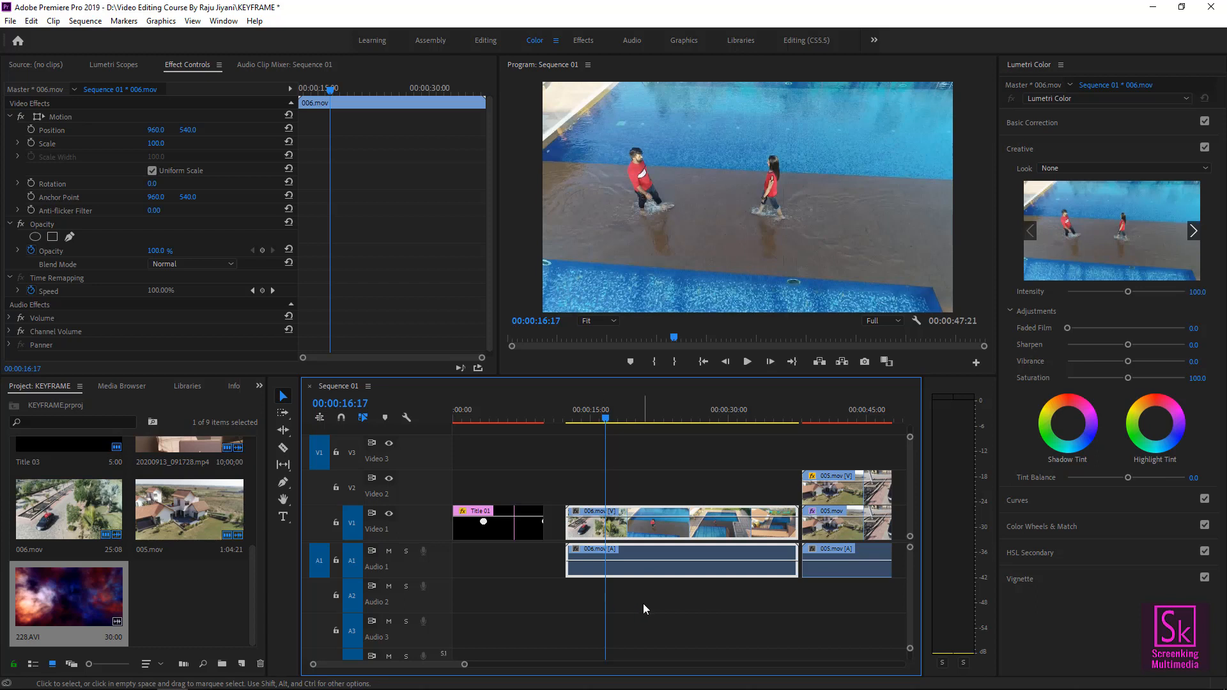
left_click(642, 604)
left_click(650, 568)
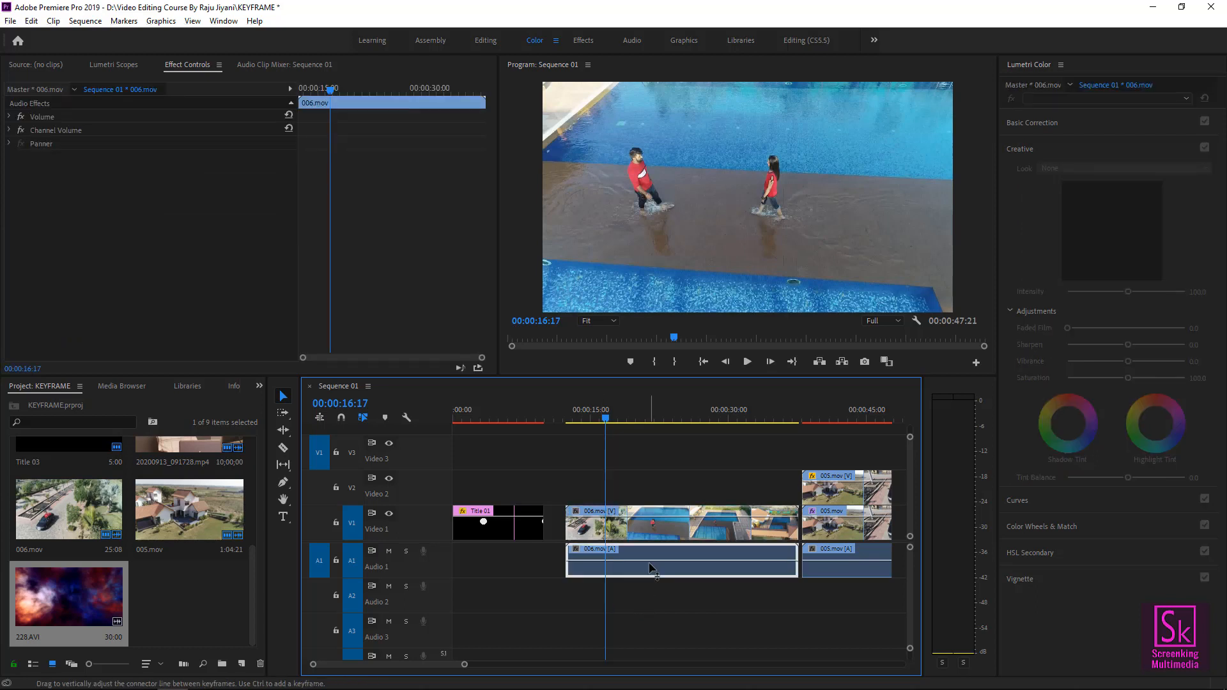
key("Delete")
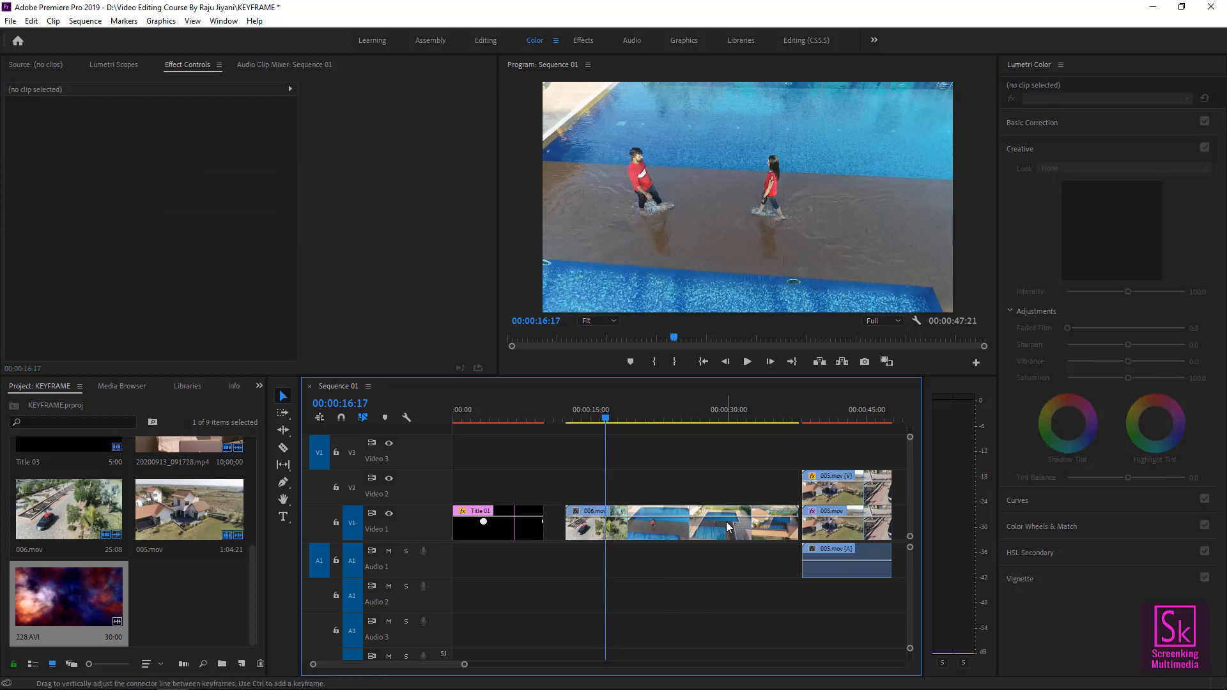
Open 228.AVI in the Source Monitor and place only its video on Video 3, aligned with the start of 006.mov
left_click_drag(604, 421, 586, 422)
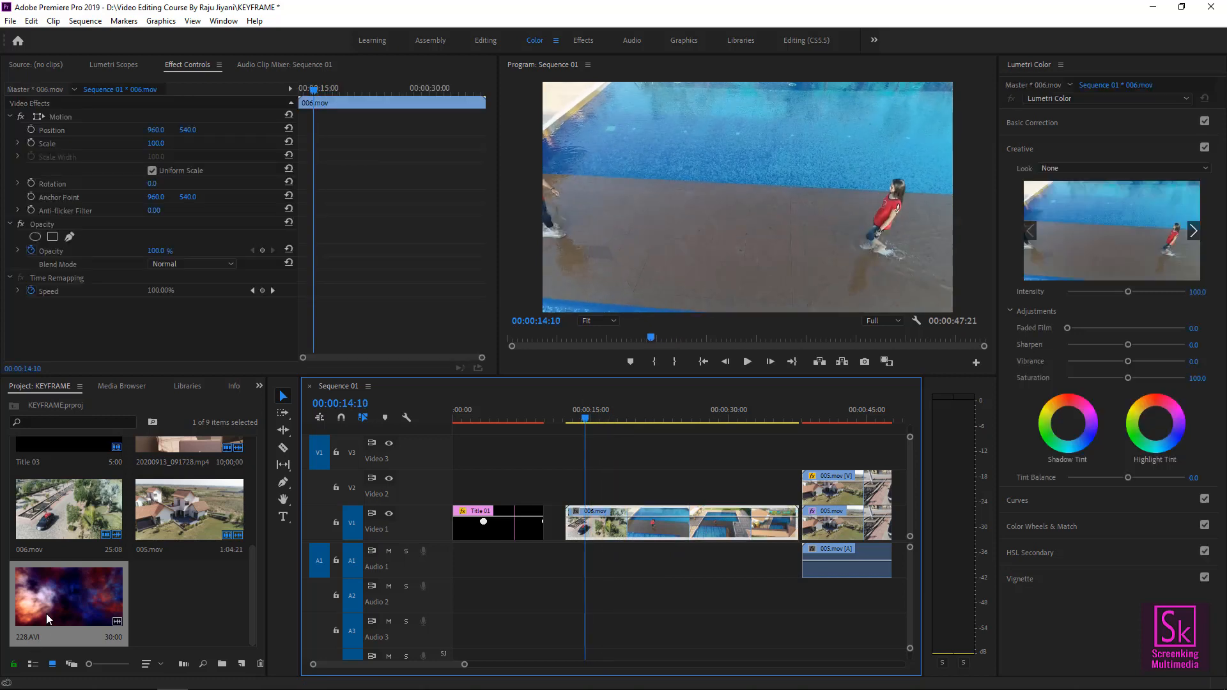
double_click(48, 611)
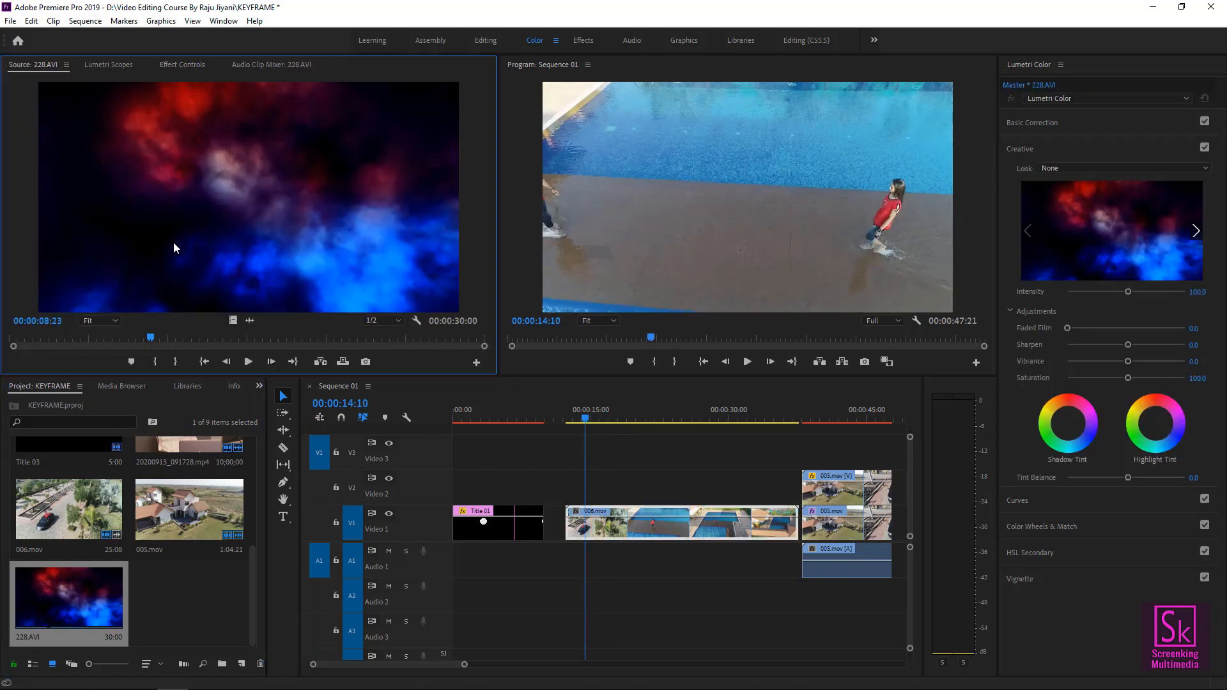
left_click_drag(233, 320, 573, 470)
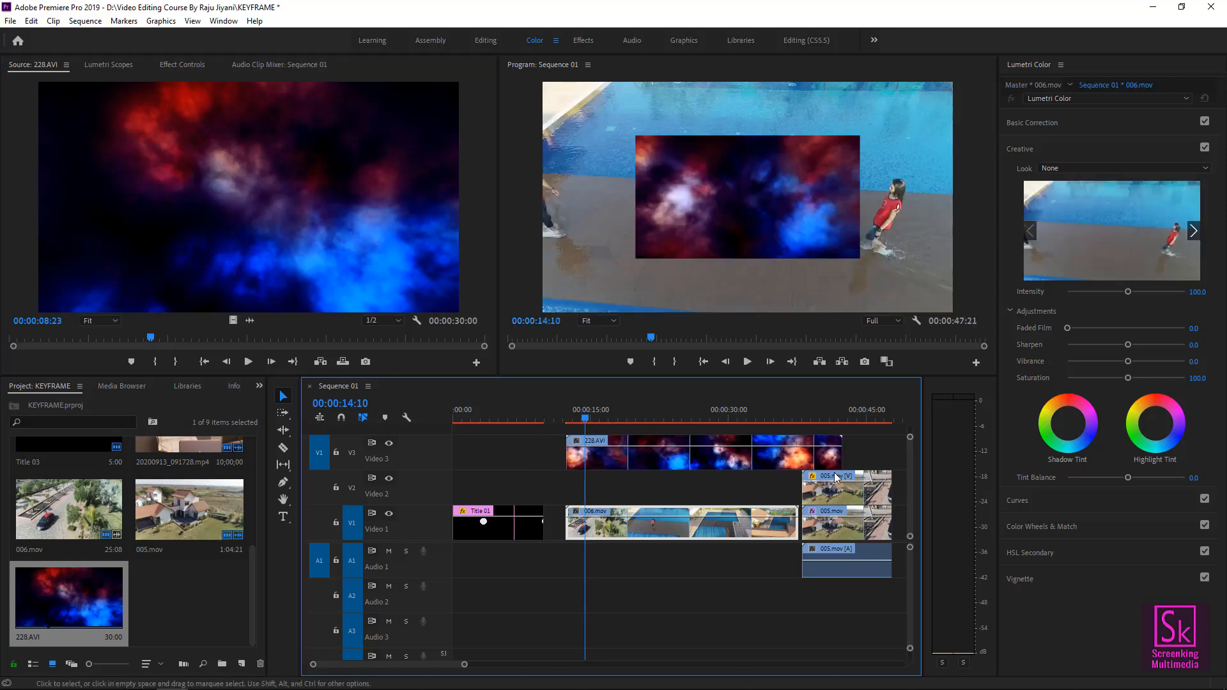
Trim 228.AVI to the end of 006.mov and move it to Video 2 directly above that clip, with snapping turned on
left_click_drag(810, 447, 685, 492)
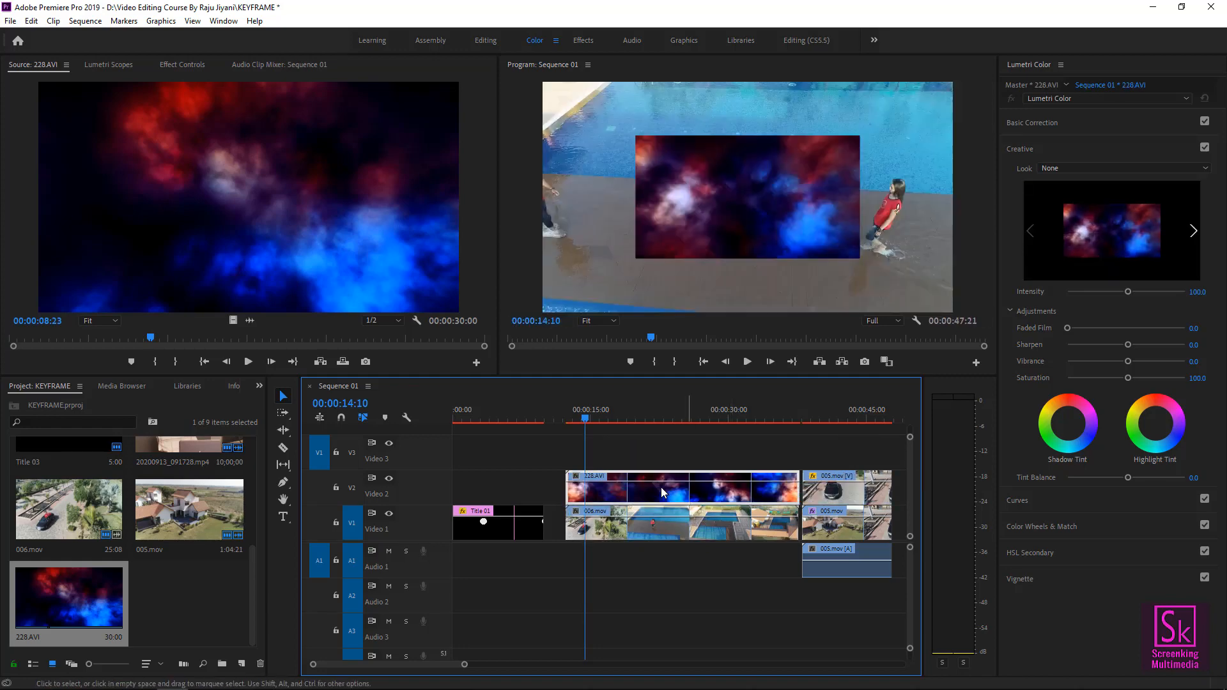
left_click(342, 417)
mouse_move(616, 495)
left_mouse_down()
mouse_move(562, 495)
mouse_move(602, 493)
left_mouse_up()
Set the scale of the 228.AVI clip to 193 so it fills the frame
left_click(180, 66)
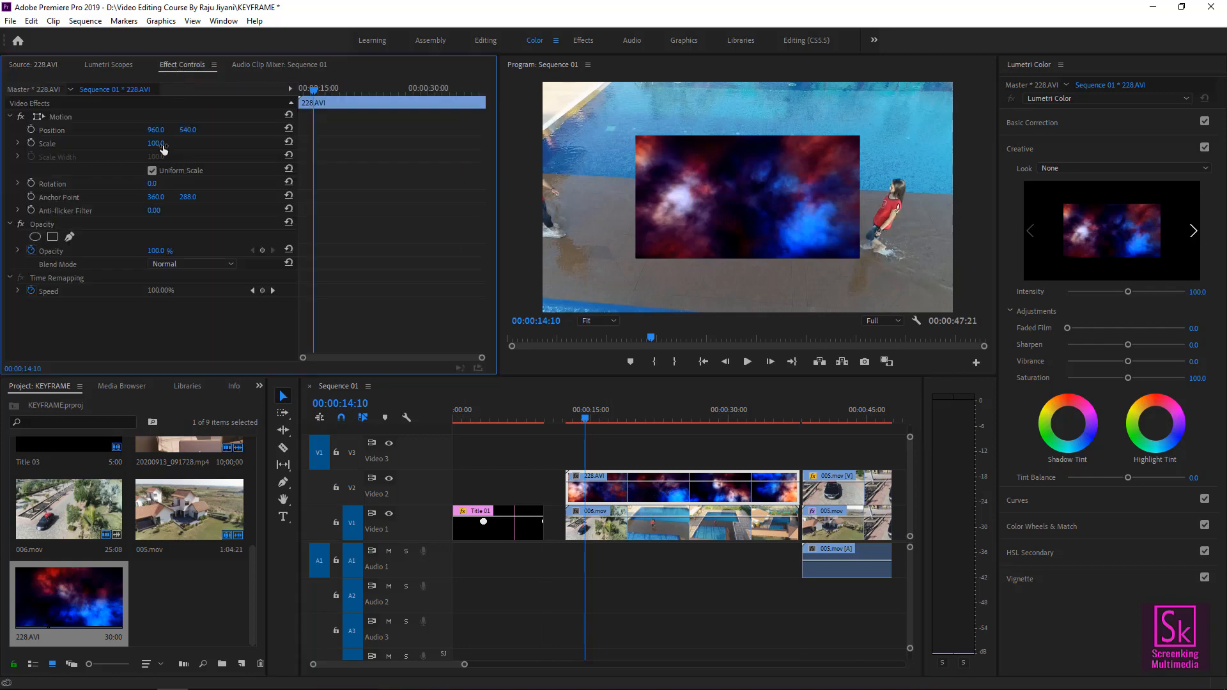
left_click_drag(164, 148, 223, 148)
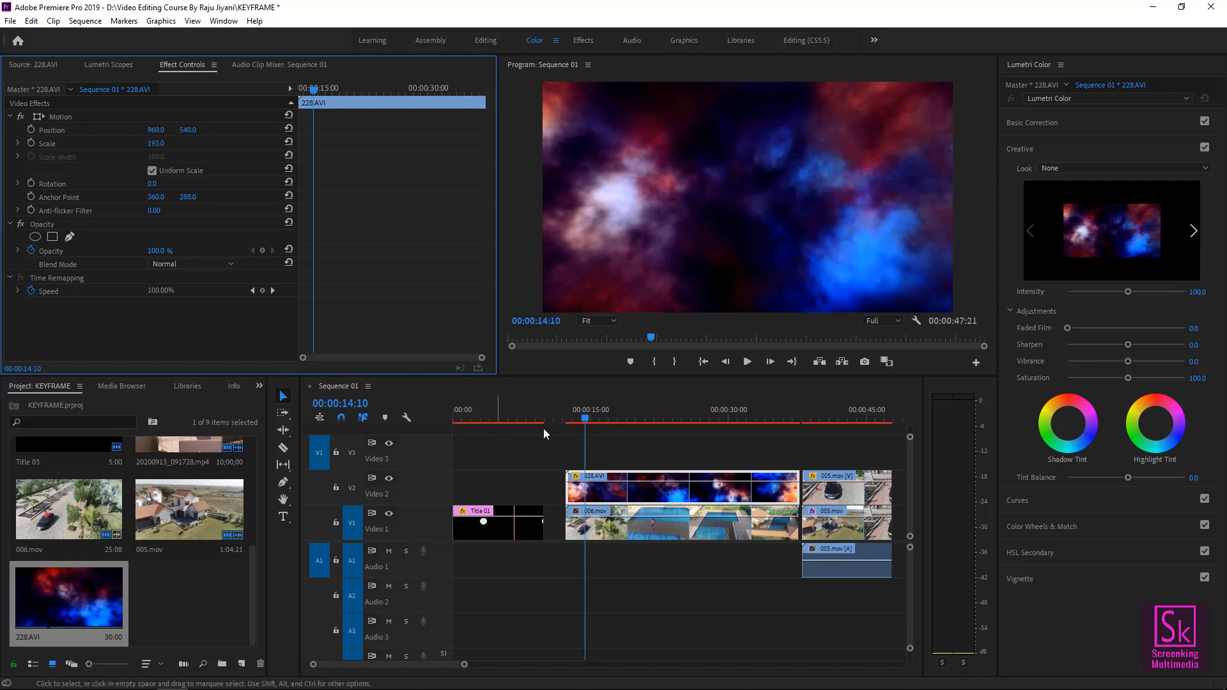
Try the Color blend mode on the 228.AVI clip, scrub through the composite, and undo the change
left_click_drag(587, 420, 578, 420)
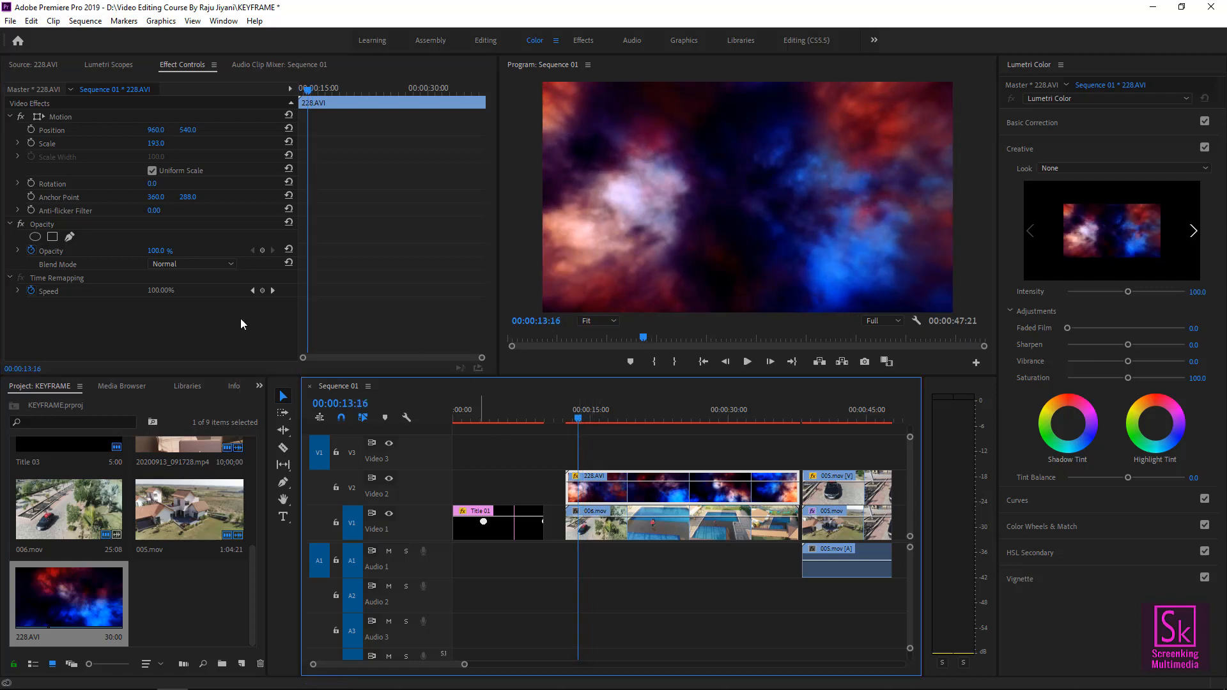
left_click(193, 263)
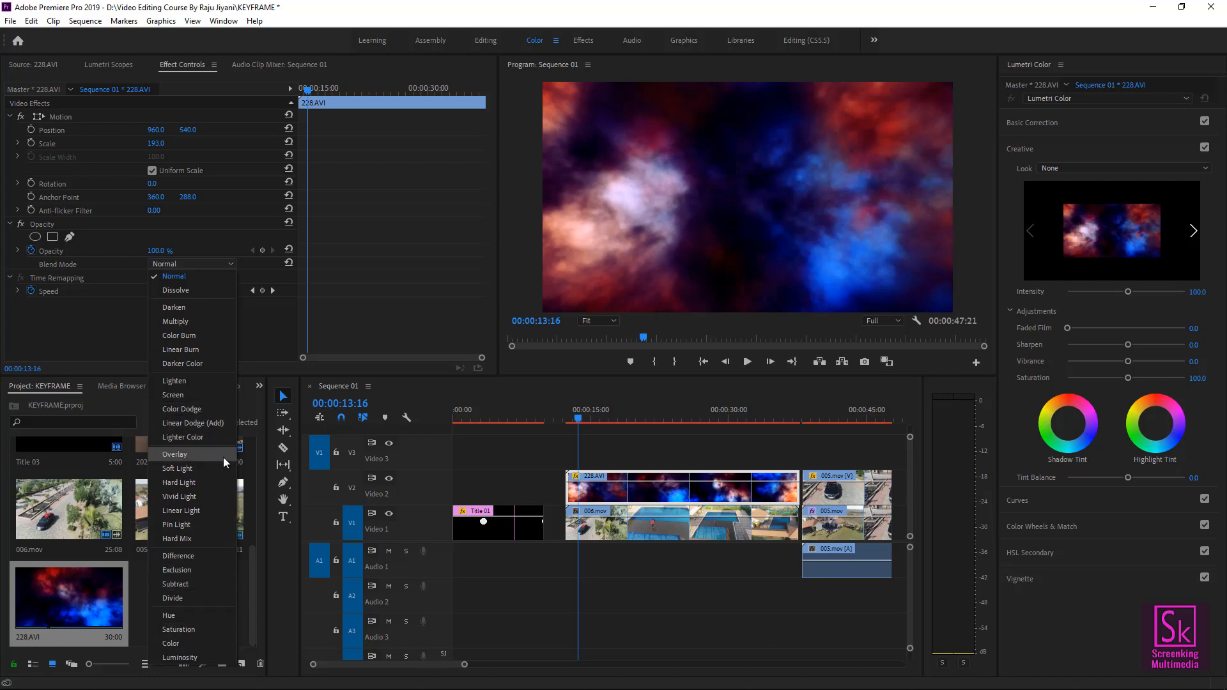
left_click(197, 643)
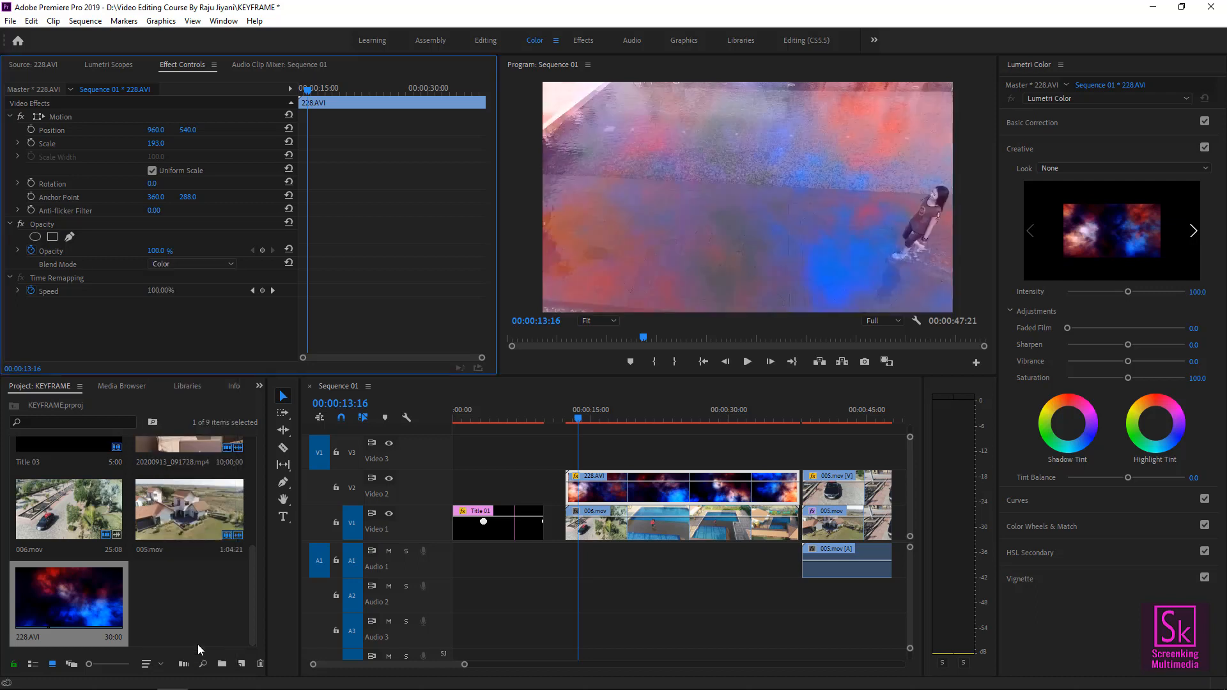
left_click(614, 419)
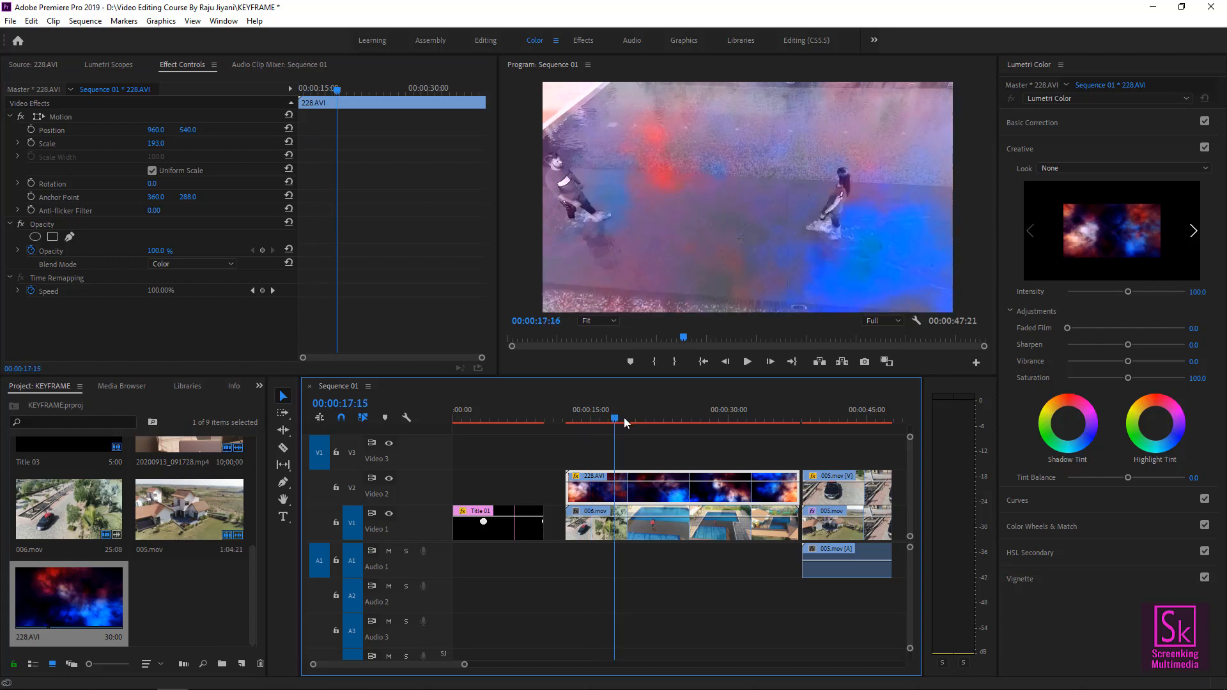
mouse_move(624, 418)
left_mouse_down()
mouse_move(675, 424)
mouse_move(603, 427)
mouse_move(657, 436)
mouse_move(623, 435)
left_mouse_up()
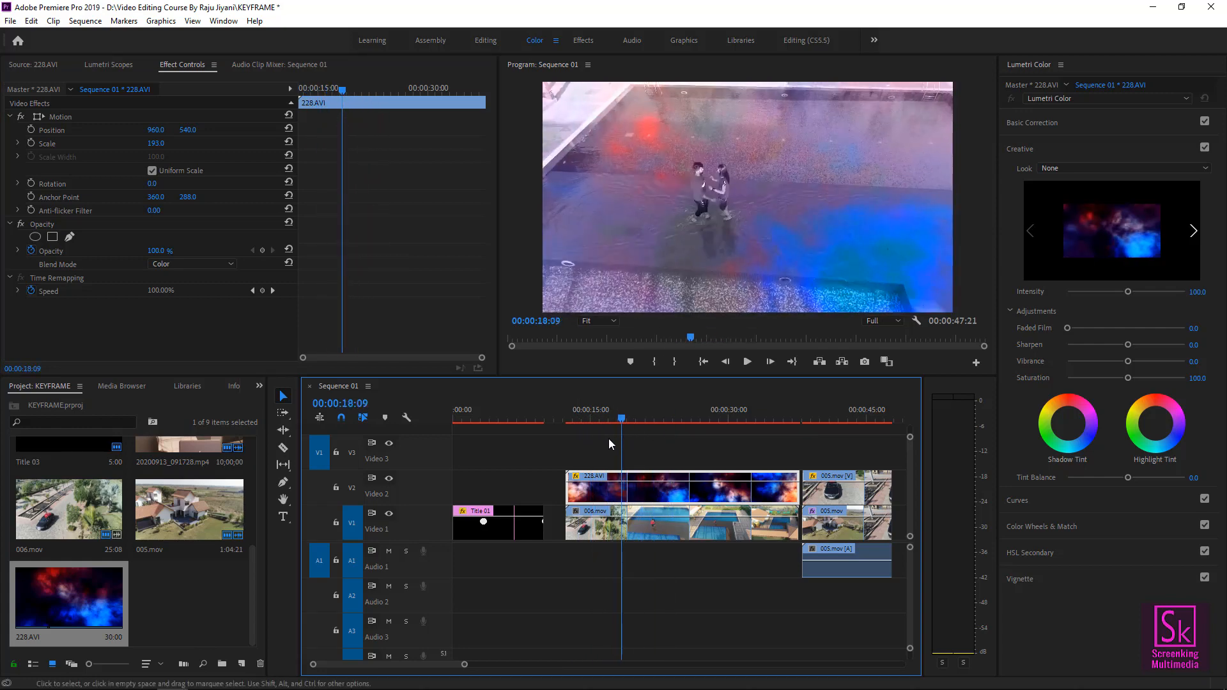
key("ctrl+z")
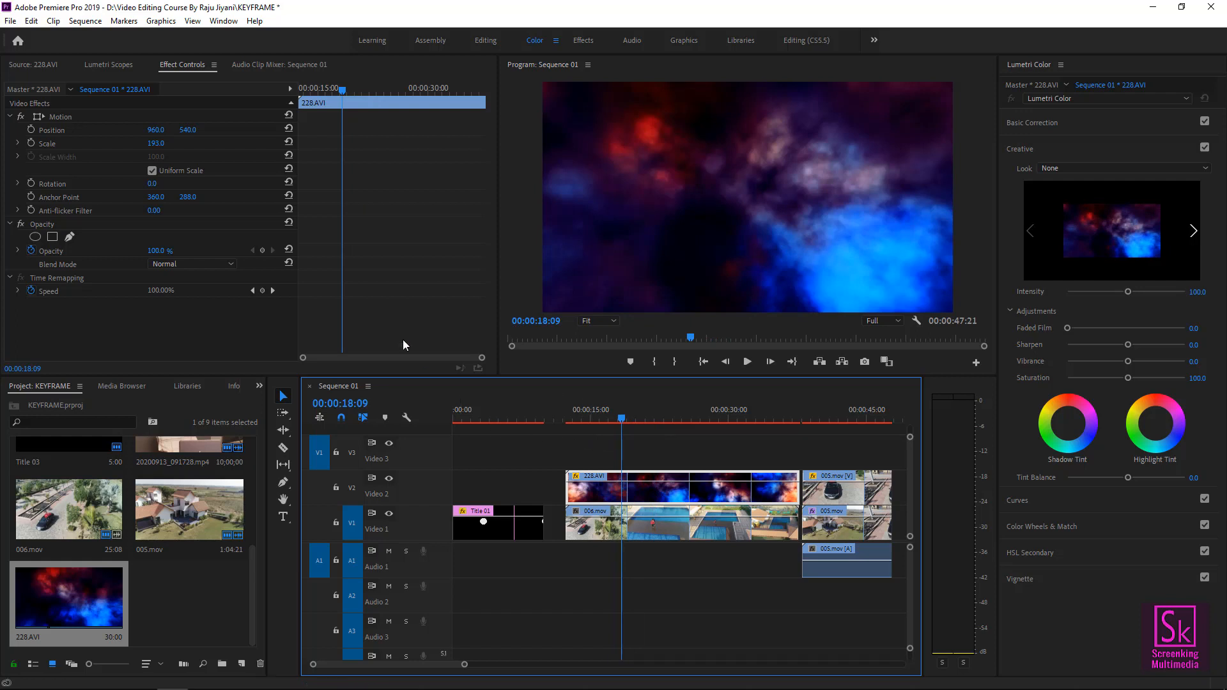
Try the Screen blend mode on the 228.AVI clip, play back the composite, and undo the change
left_click(190, 267)
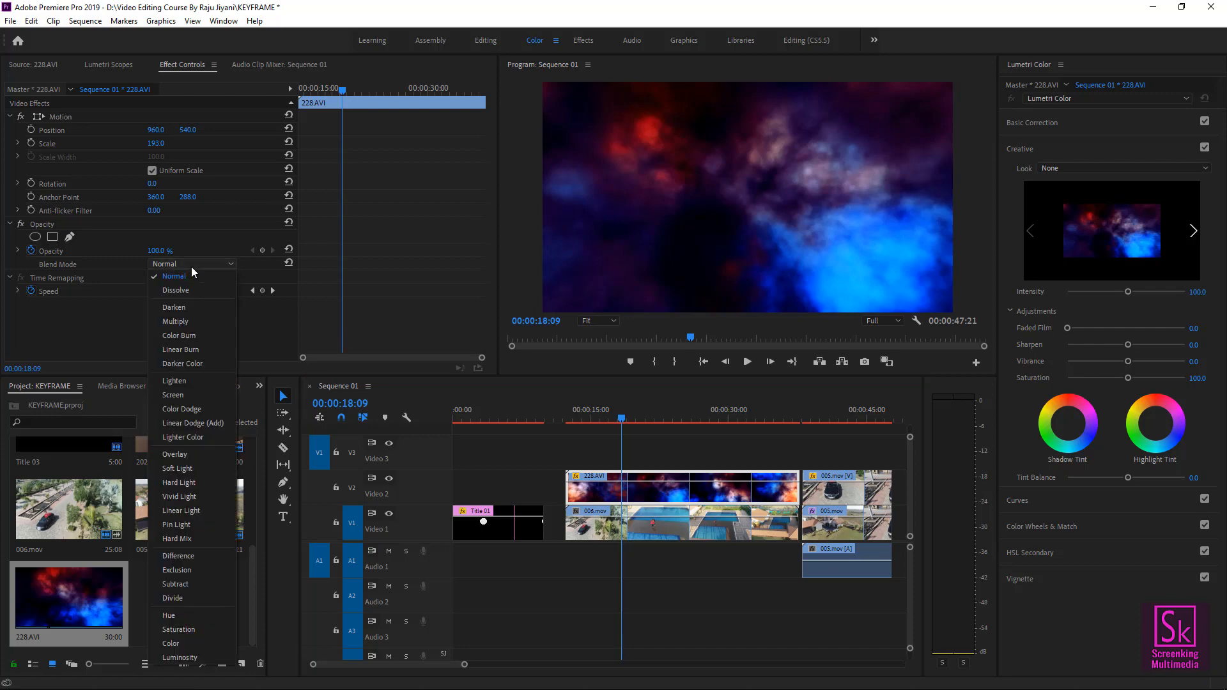
left_click(199, 400)
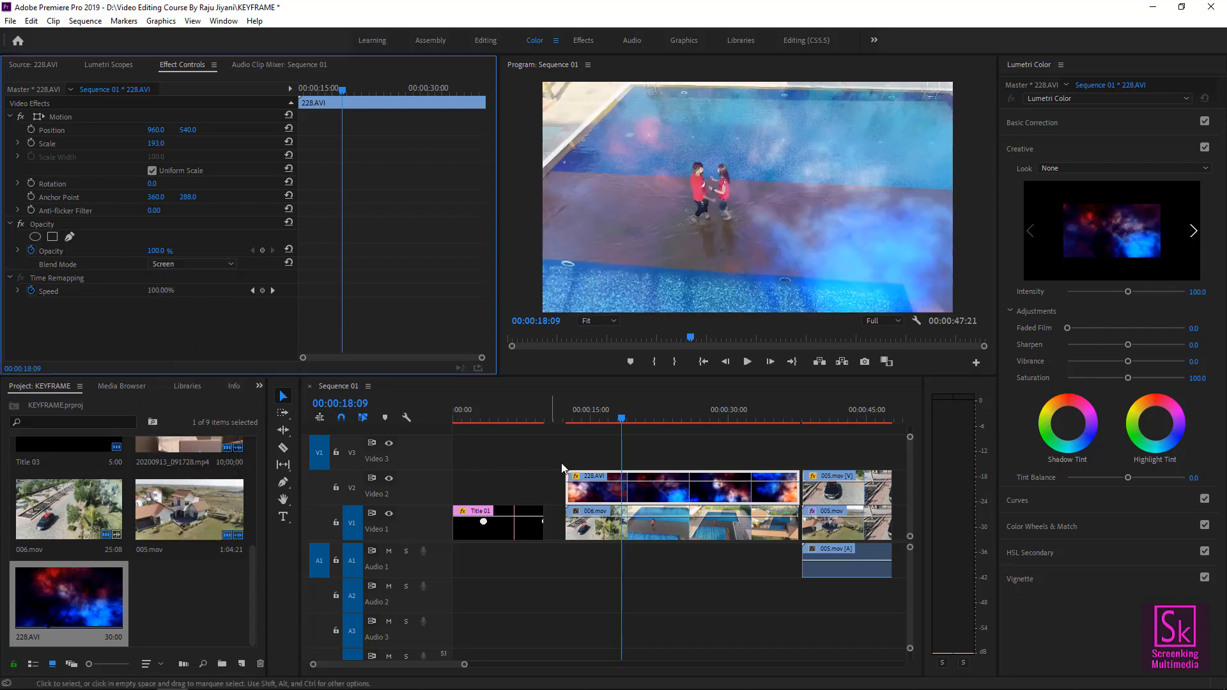
left_click(585, 418)
left_click_drag(586, 419, 577, 420)
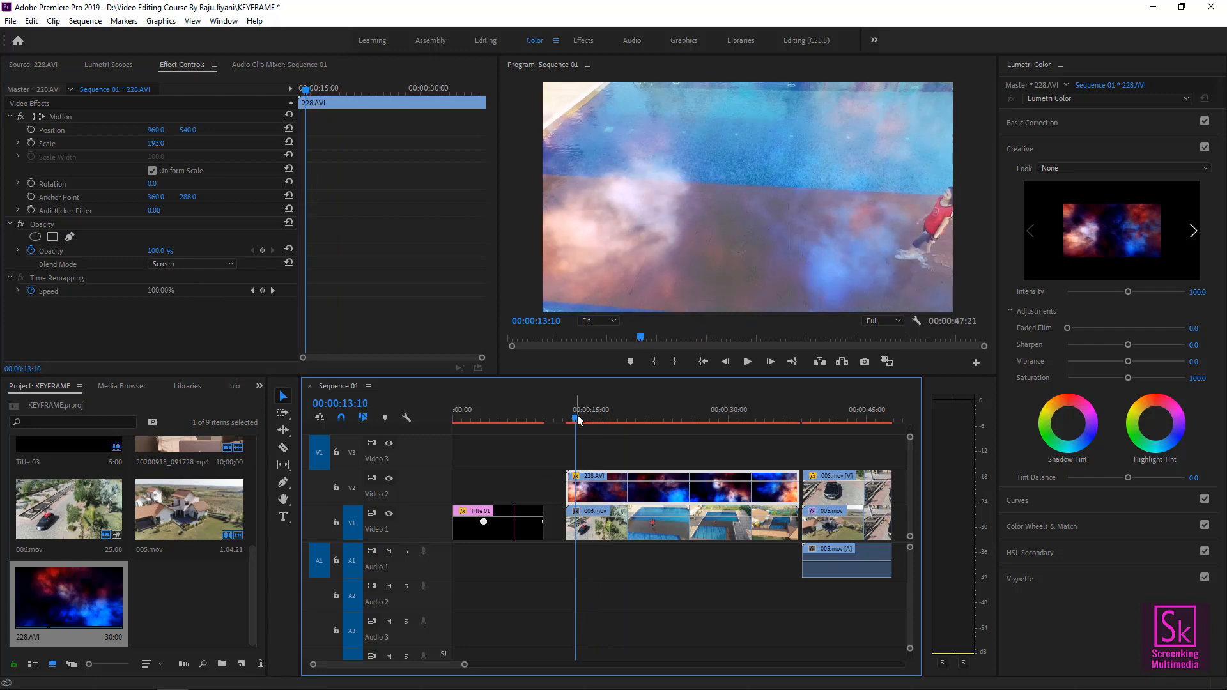
key("space")
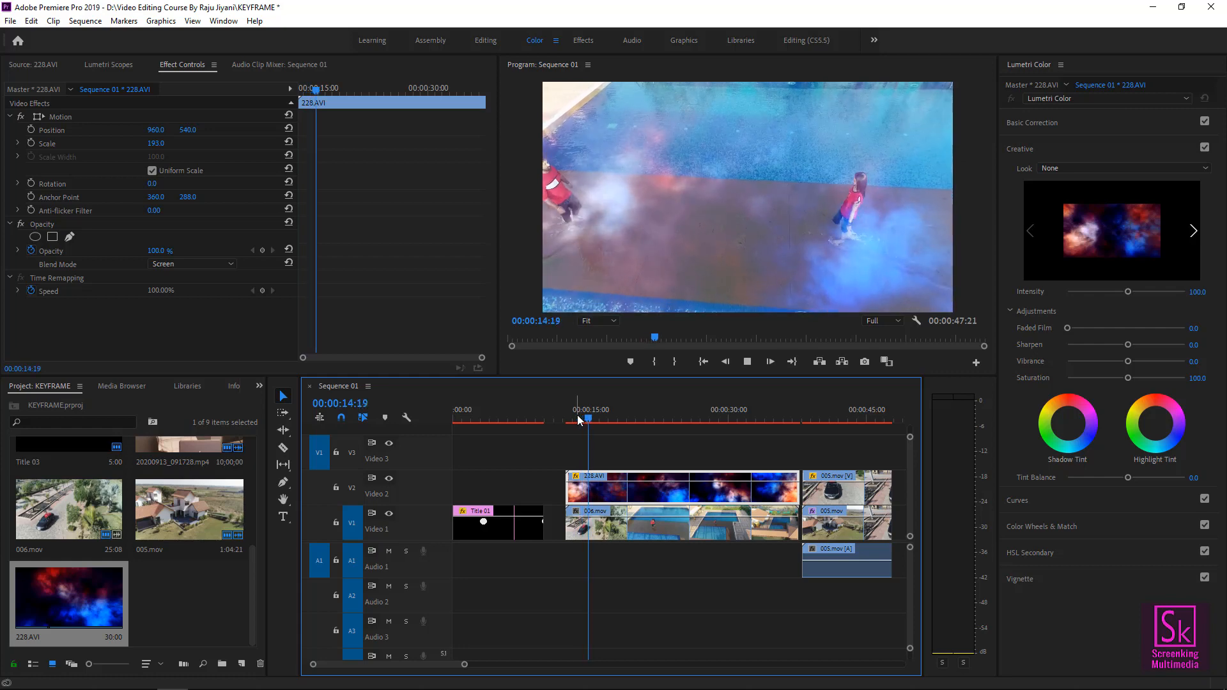
key("space")
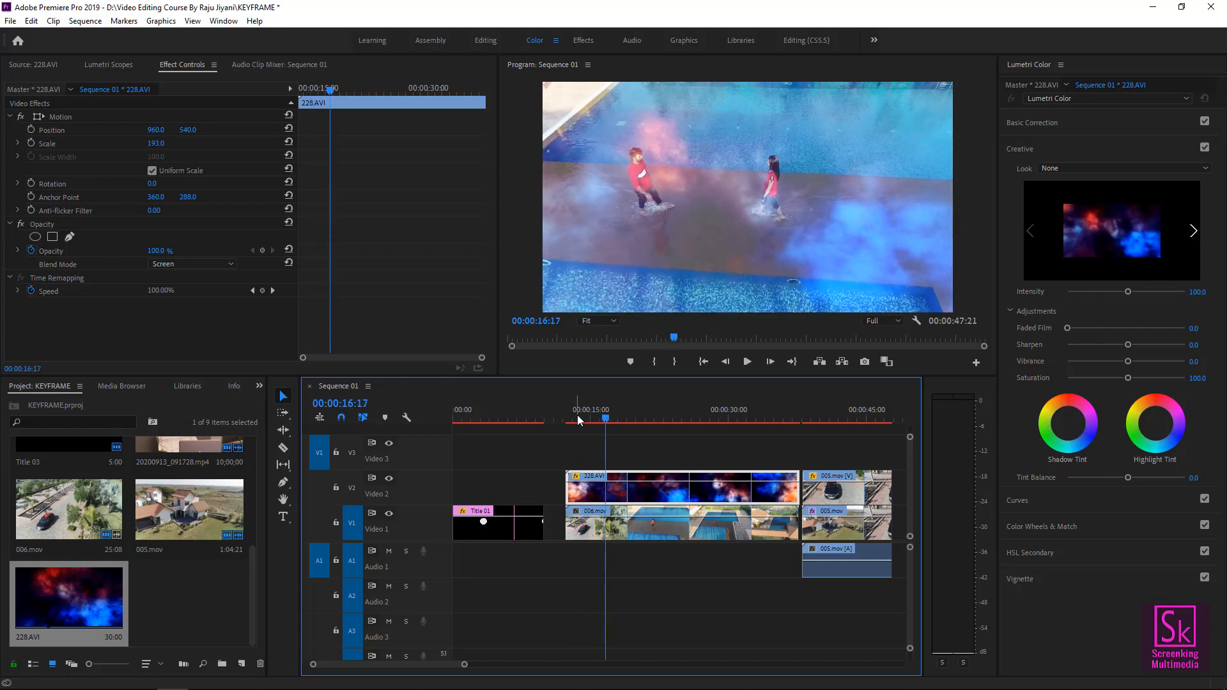
key("ctrl+z")
Apply the Multiply blend mode to the 228.AVI clip and preview the composite over 006.mov
left_click(197, 264)
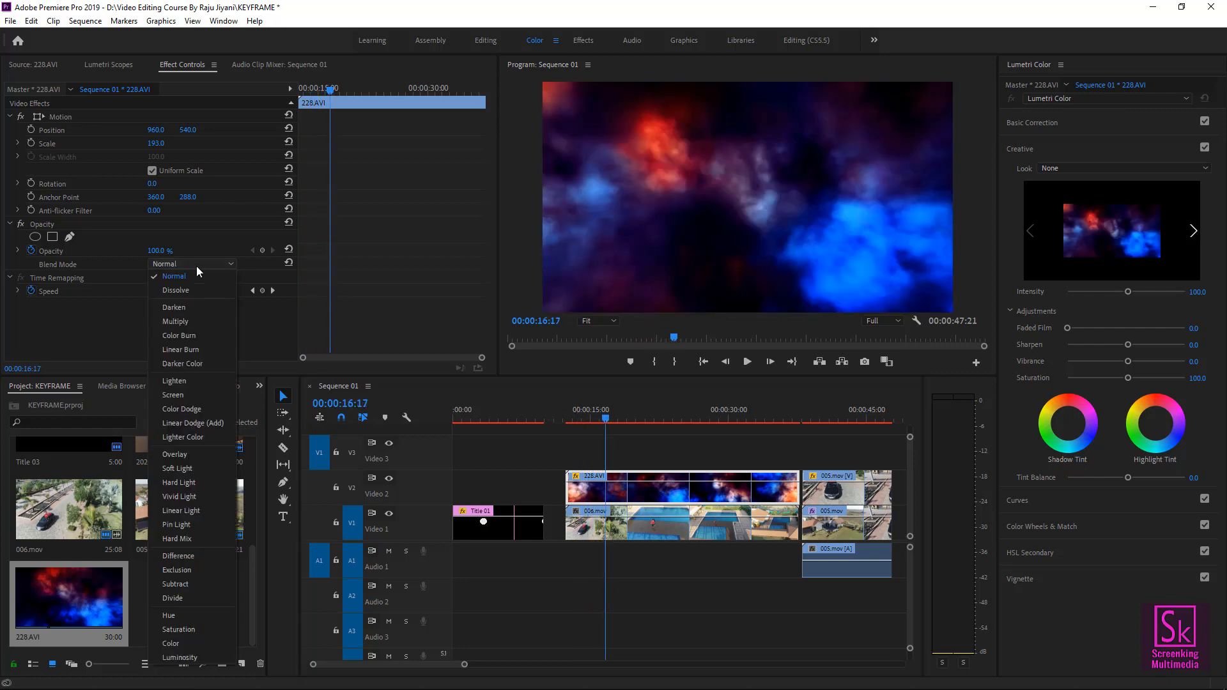
left_click(204, 320)
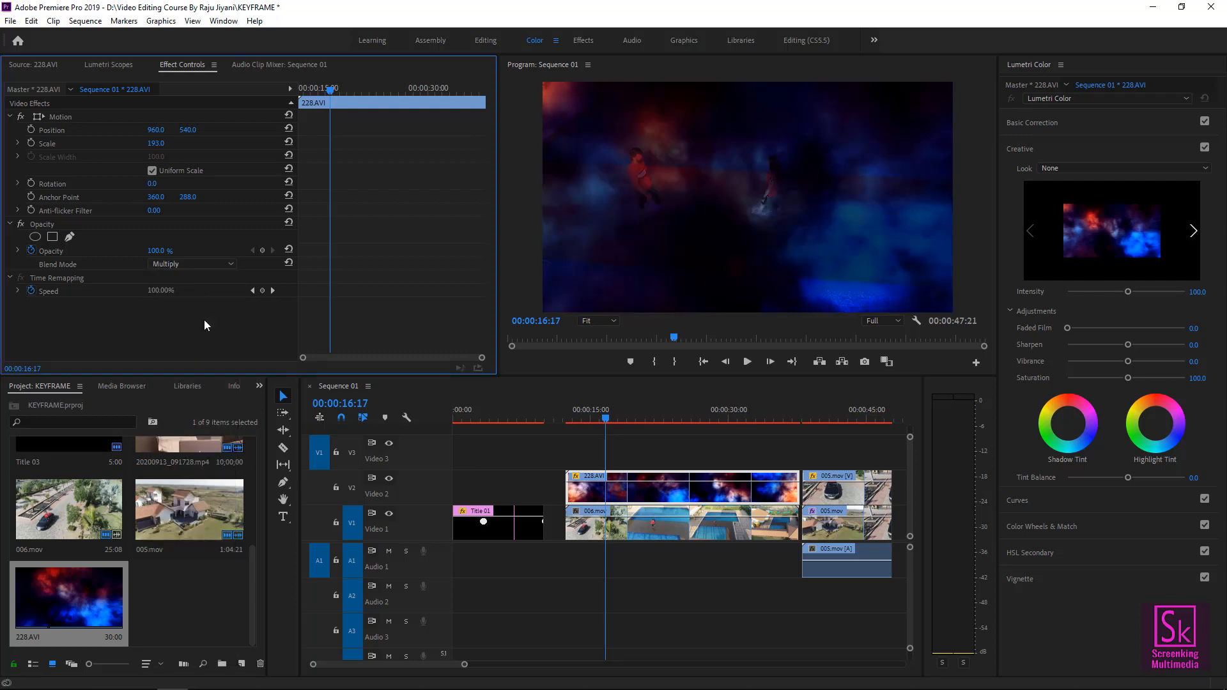
left_click_drag(608, 420, 575, 420)
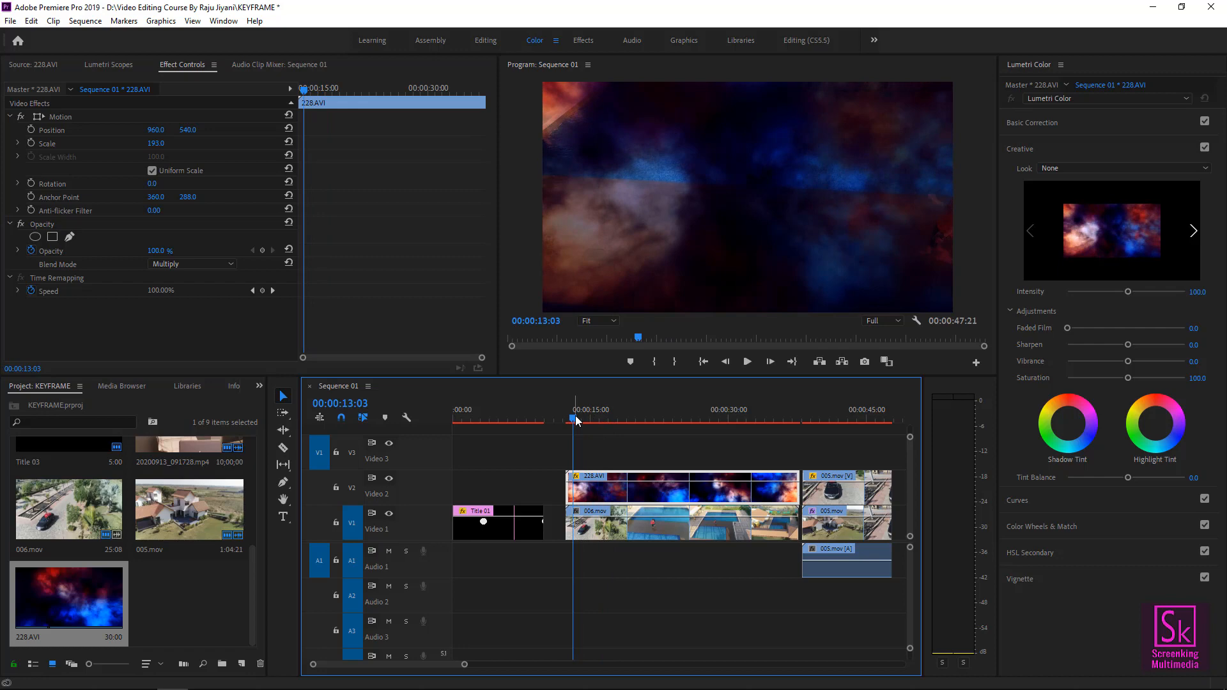
key("space")
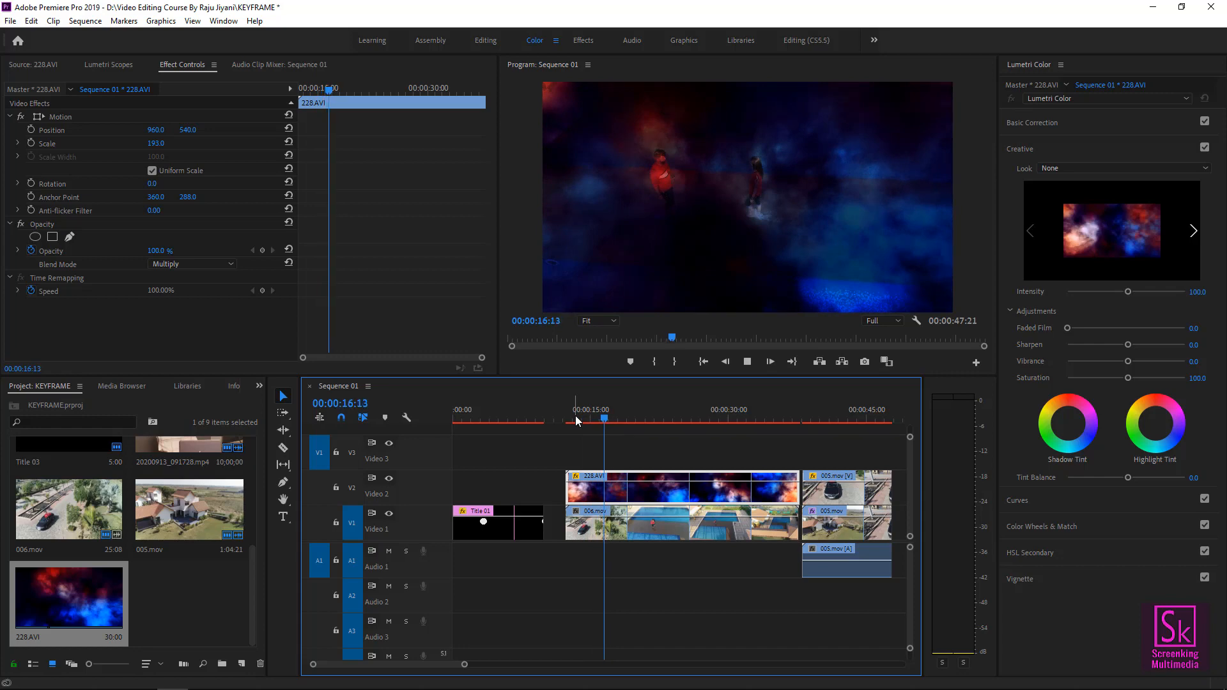
key("space")
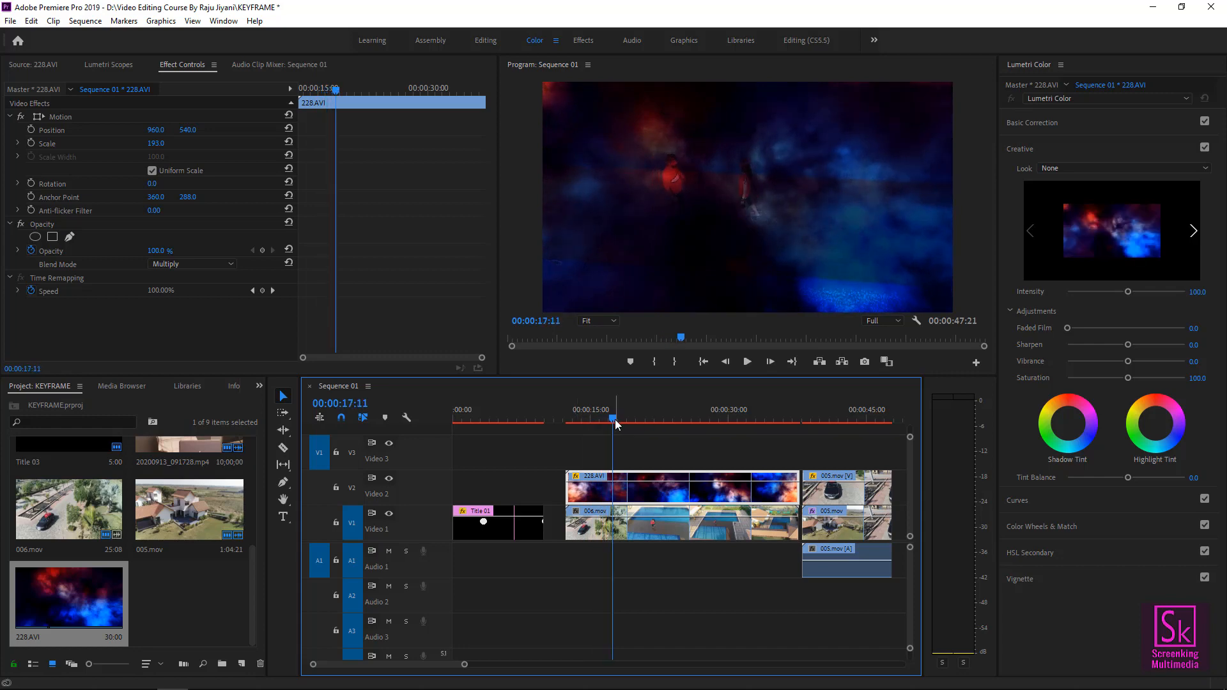
left_click_drag(618, 424, 754, 425)
Delete the 228.AVI clip from Video 2 and set the blend mode of the 006.mov clip to Normal
left_click(703, 459)
left_click(701, 483)
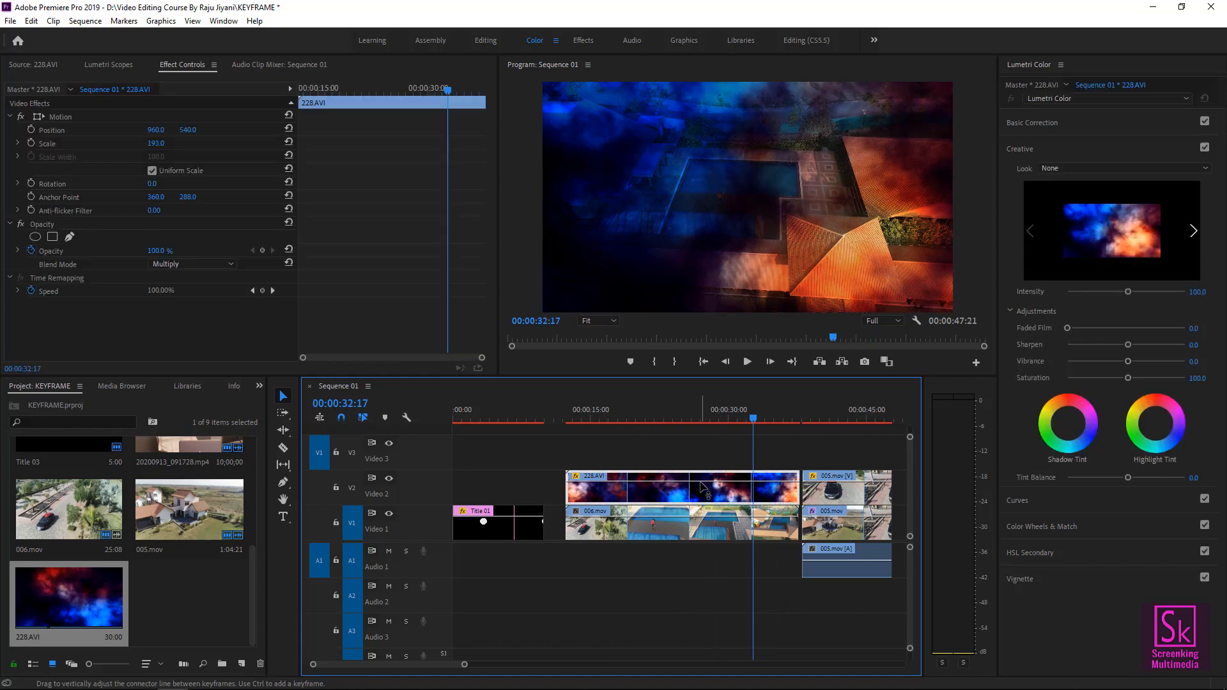
key("Delete")
left_click(599, 417)
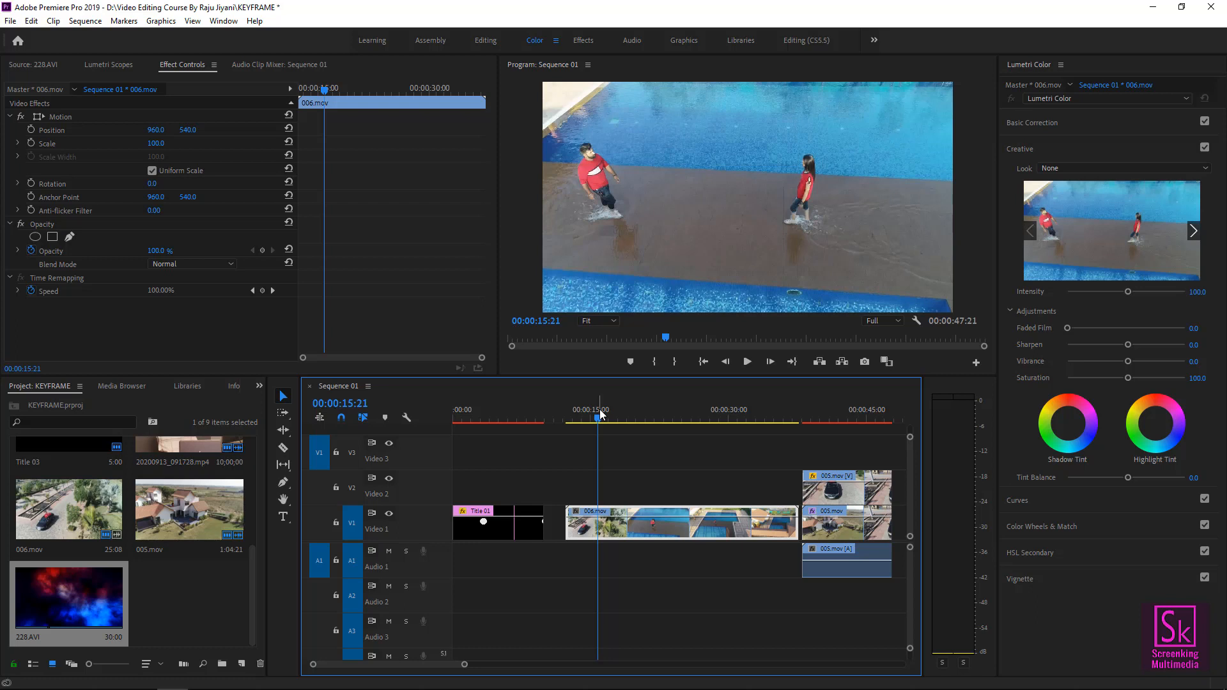
left_click(198, 264)
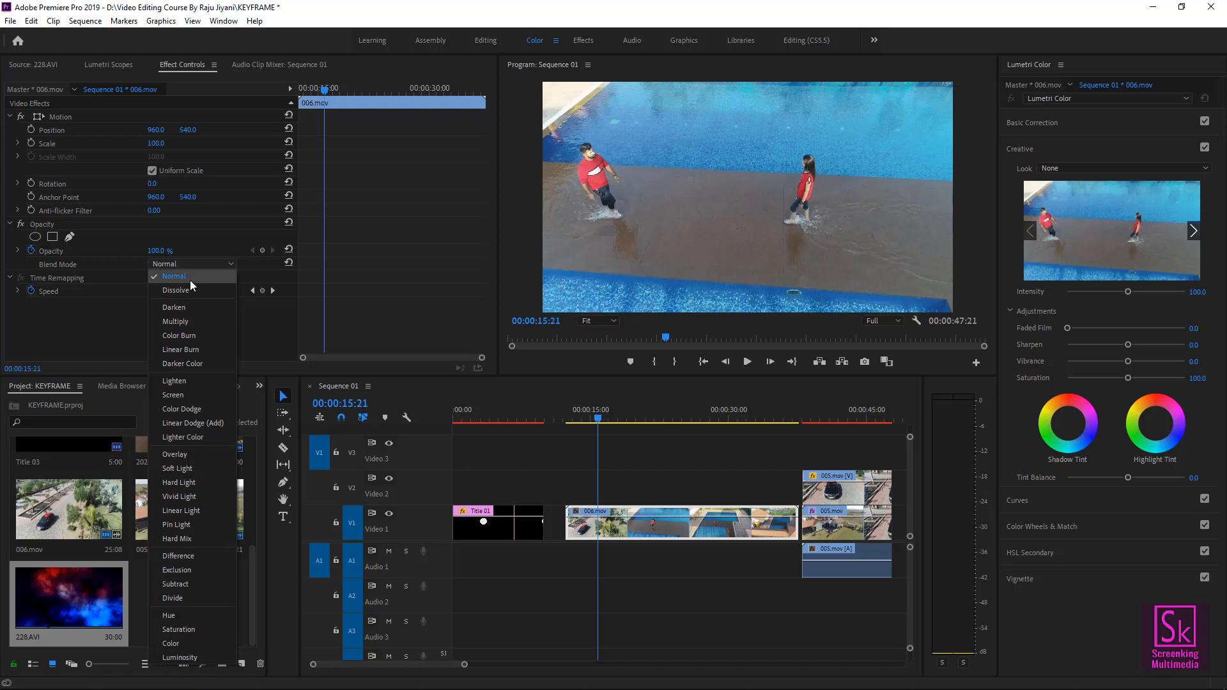
left_click(181, 277)
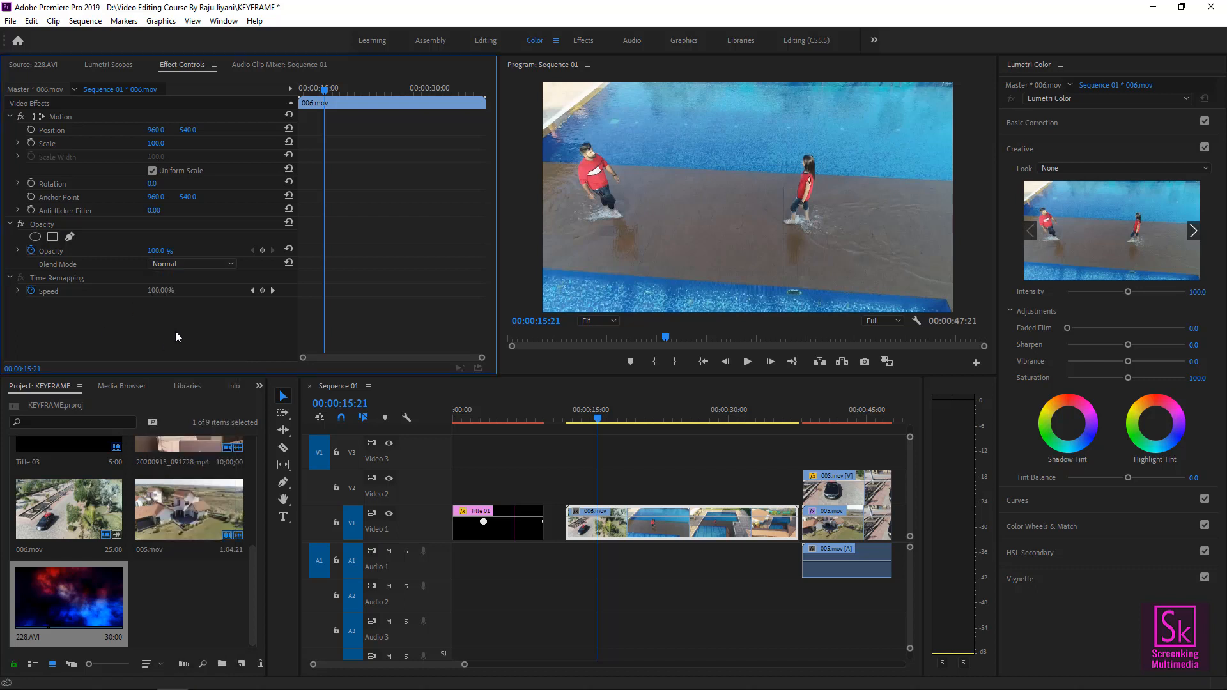
Select the Time Remapping effect of 006.mov and play the clip from its start to review its original speed
left_click(71, 279)
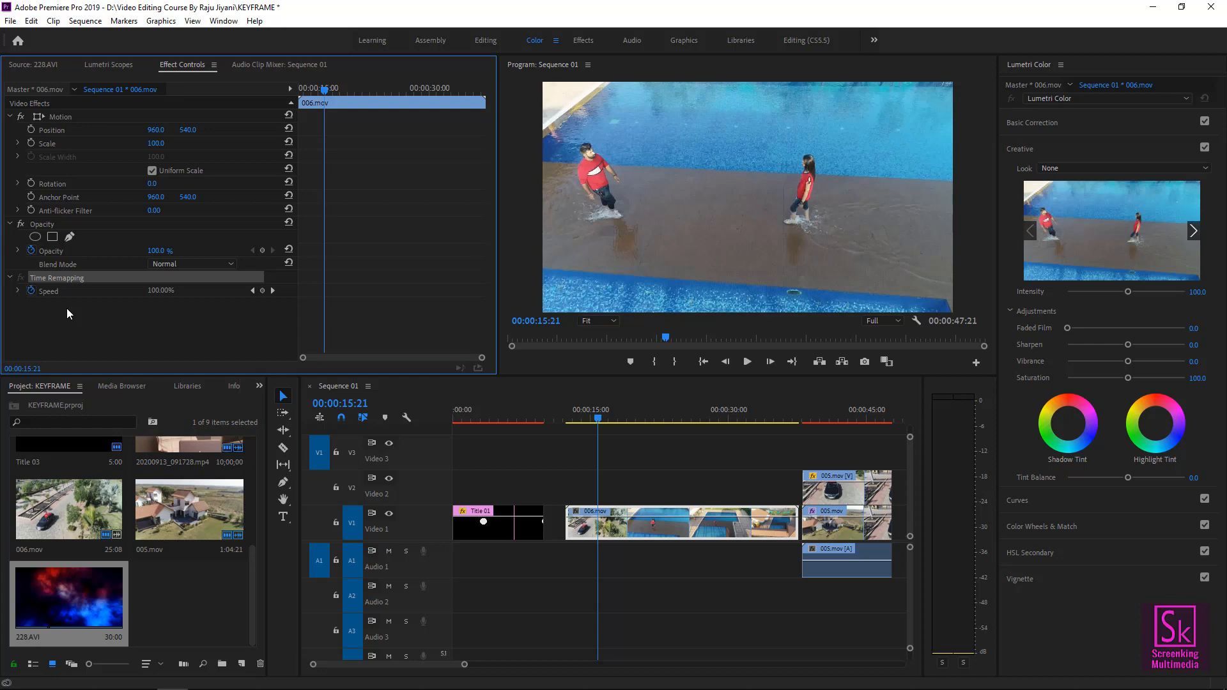
left_click_drag(591, 420, 565, 420)
key("space")
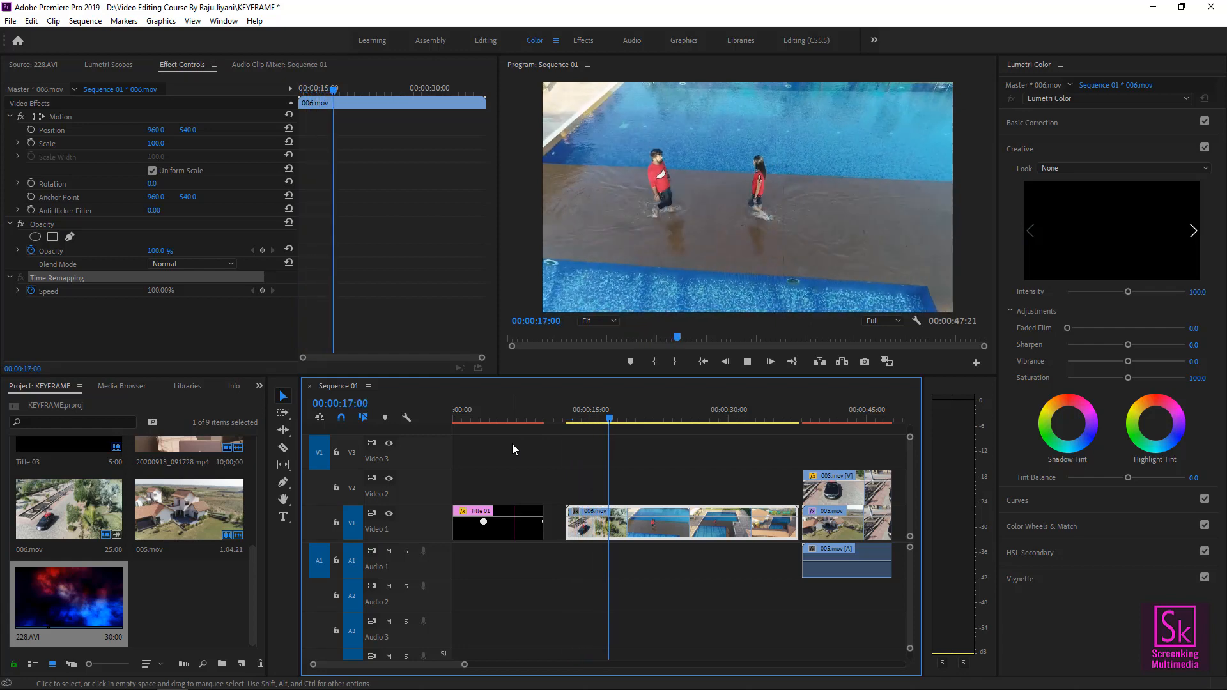
key("space")
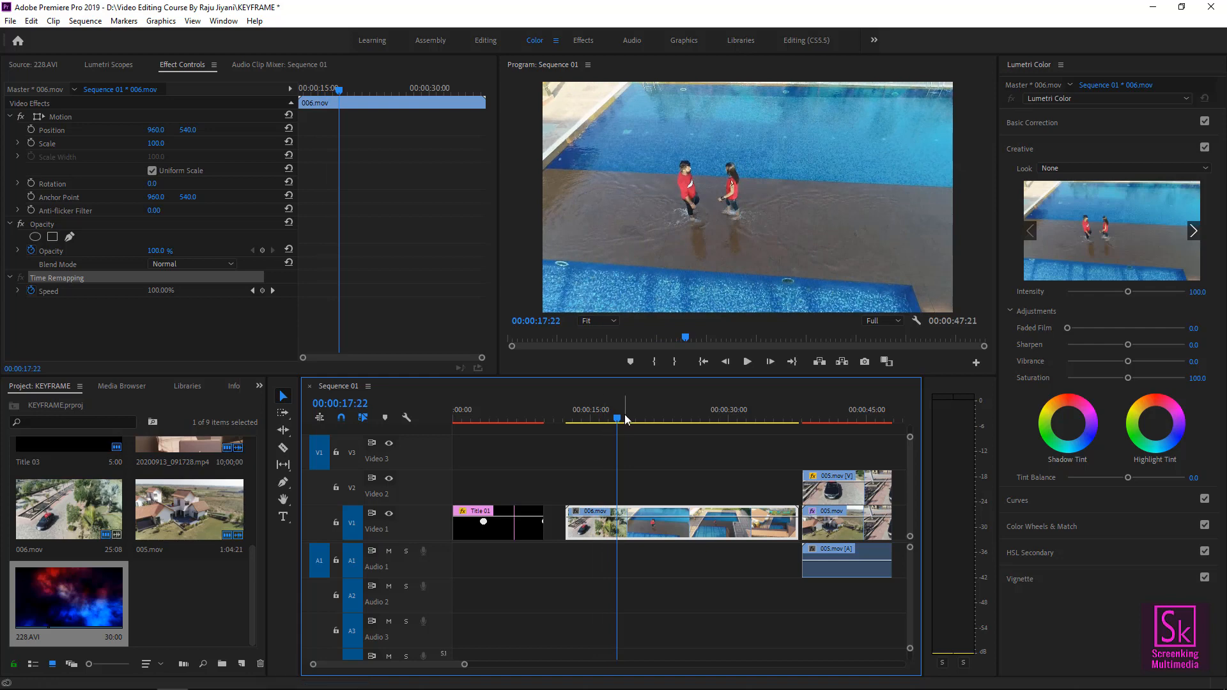
Add Time Remapping speed keyframes to the 006.mov clip at 00:00:14:17 and 00:00:20:16
left_click_drag(617, 418, 587, 418)
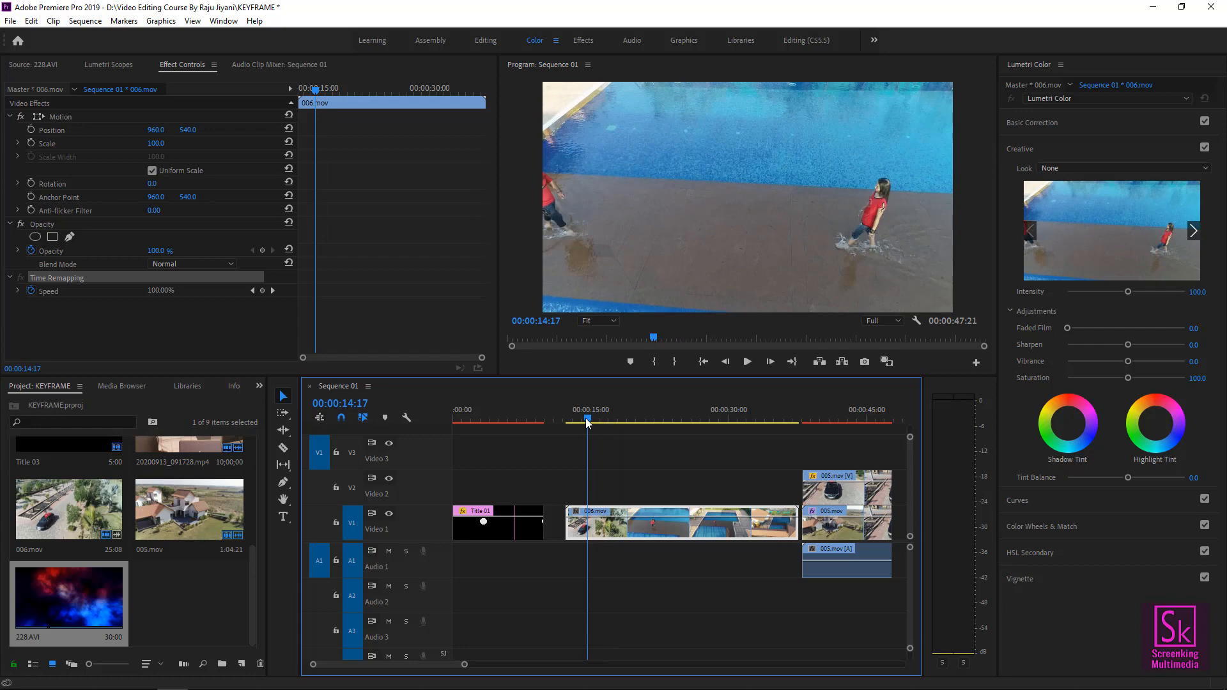
left_click(17, 290)
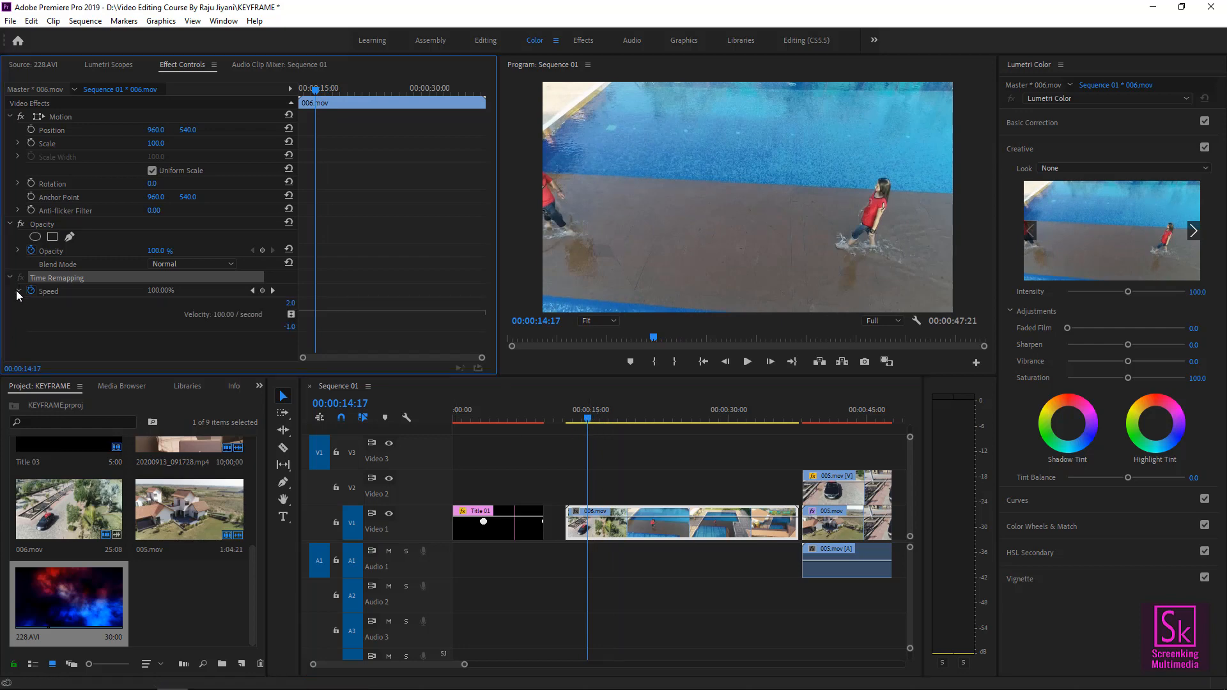
mouse_move(317, 89)
left_mouse_down()
mouse_move(350, 95)
mouse_move(317, 98)
left_mouse_up()
left_click(262, 290)
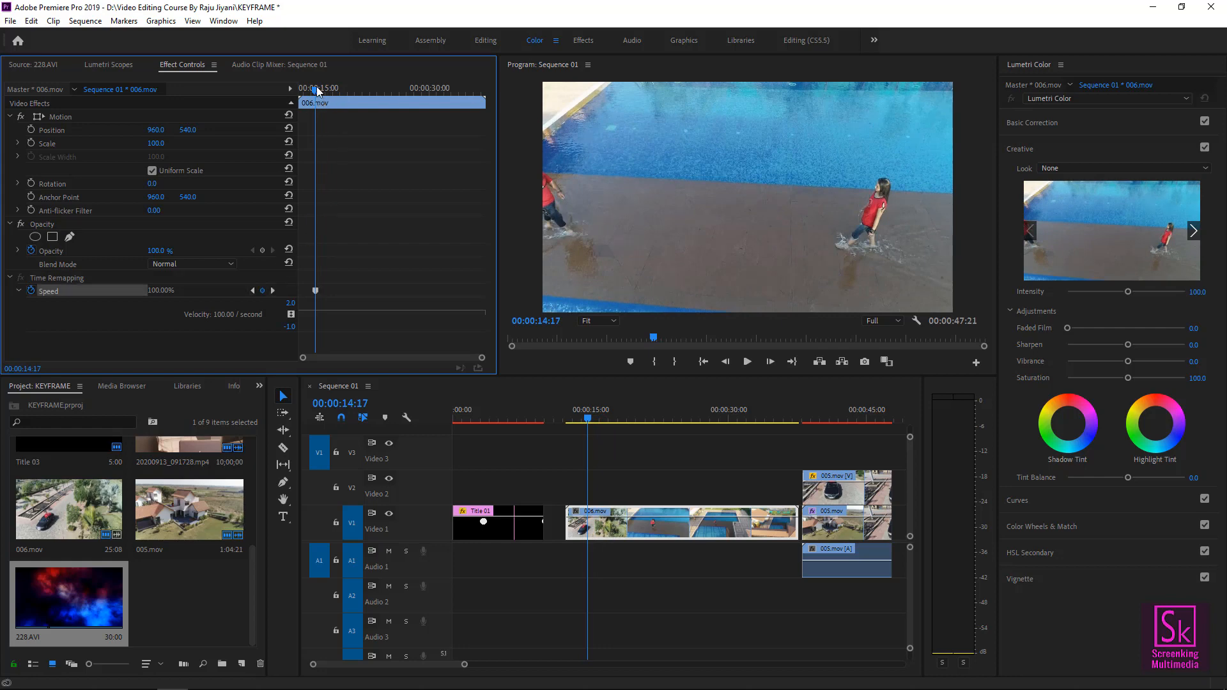
left_click_drag(317, 88, 362, 94)
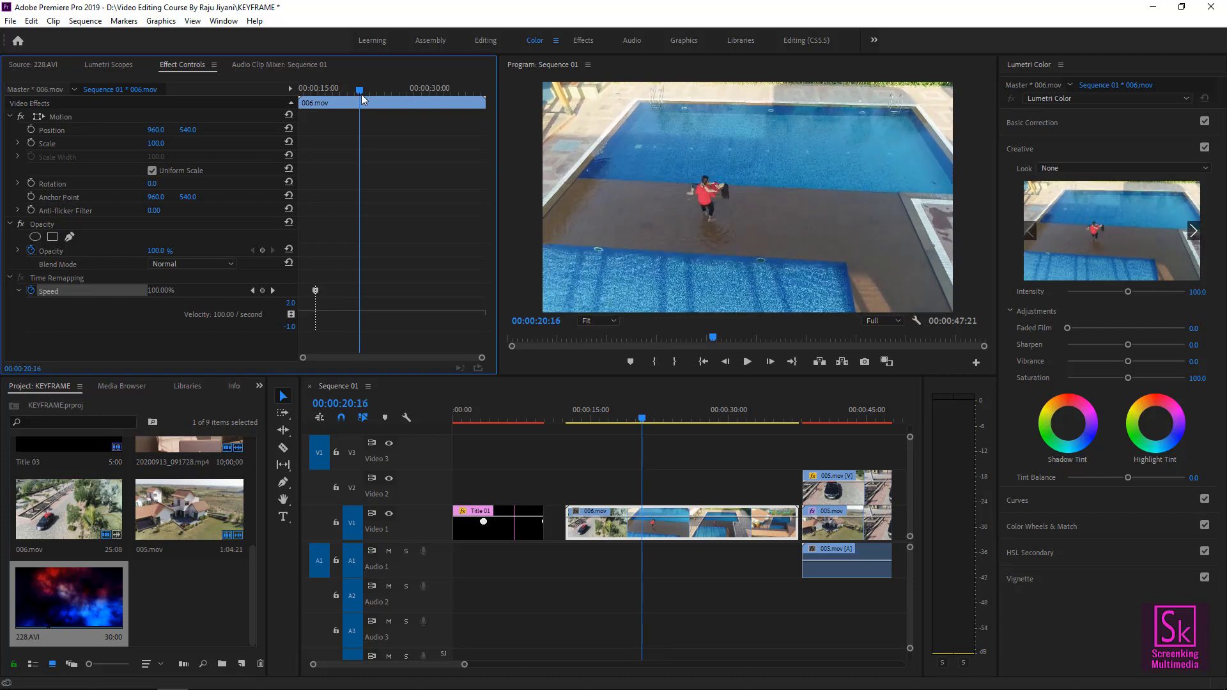
left_click(262, 290)
Raise the speed of 006.mov between the two keyframes to 174% and play back the sped-up section
left_click_drag(359, 93, 336, 101)
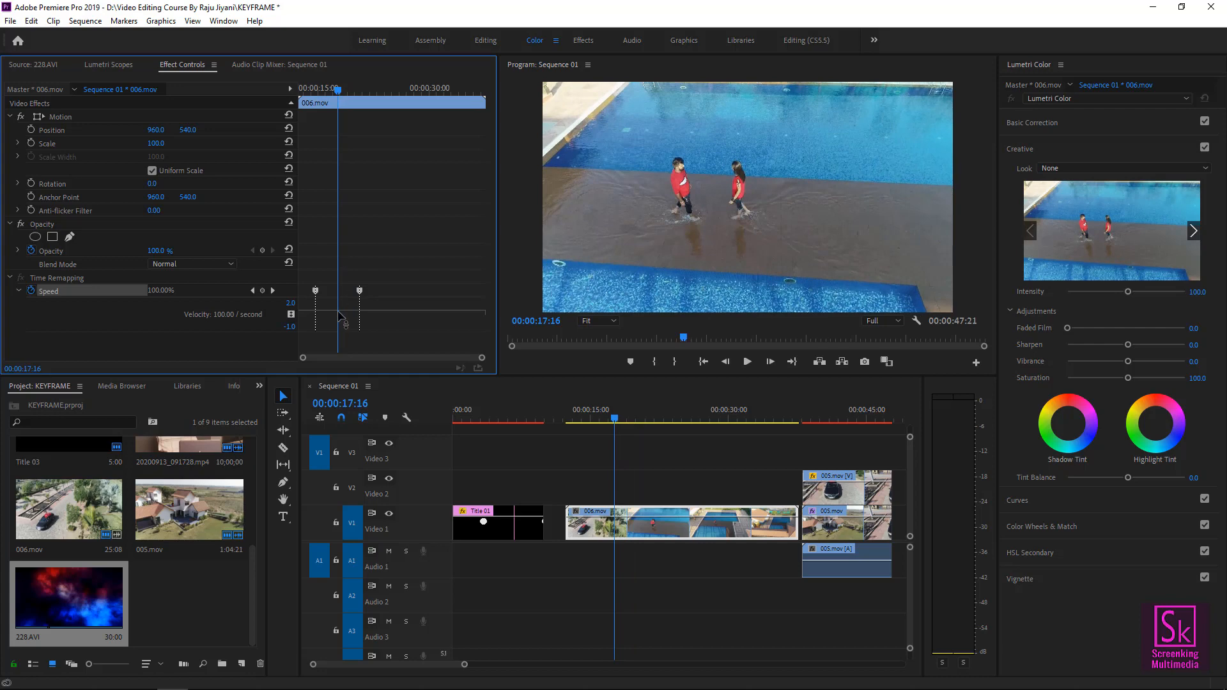
left_click_drag(338, 312, 338, 304)
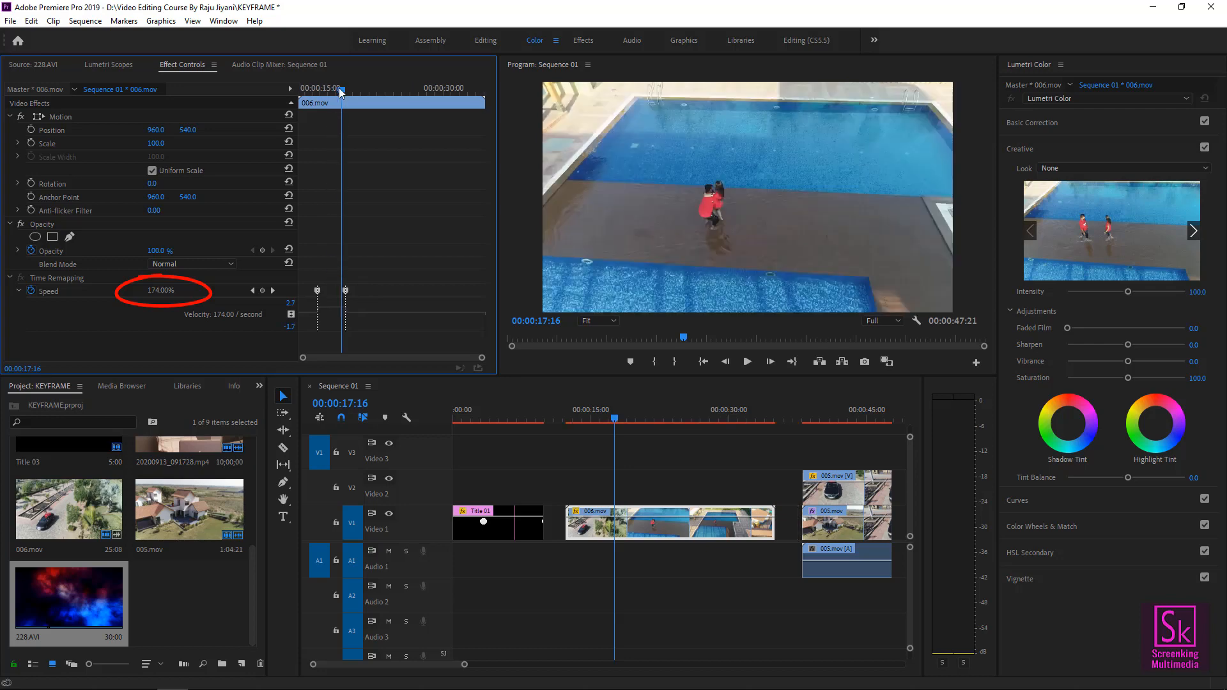
left_click_drag(340, 92, 307, 95)
key("space")
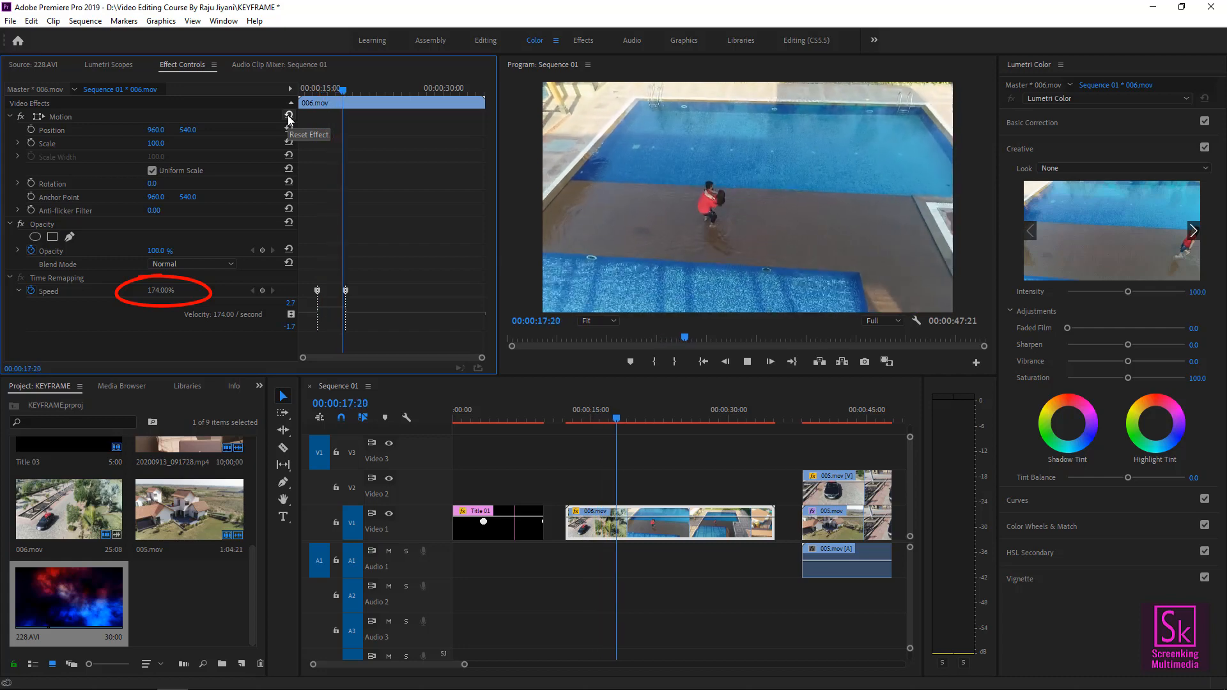
key("space")
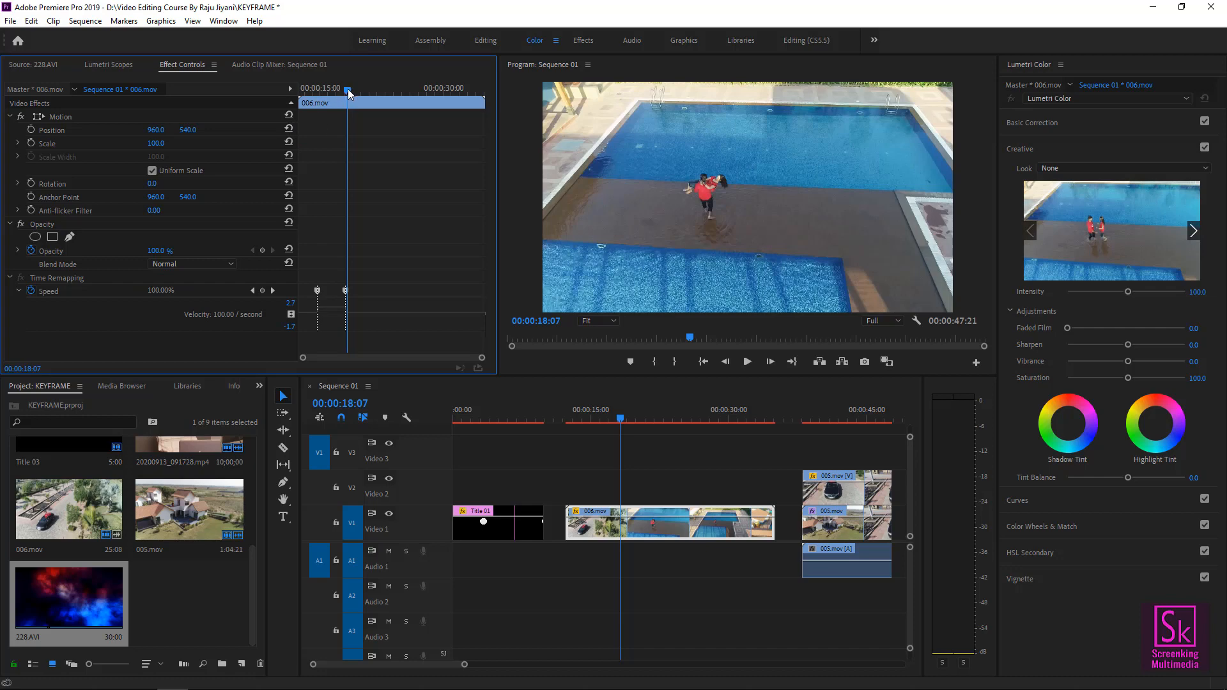
Add a third speed keyframe to 006.mov at 00:00:22:06 and lower the speed between the second and third keyframes to 36%
left_click_drag(347, 89, 381, 95)
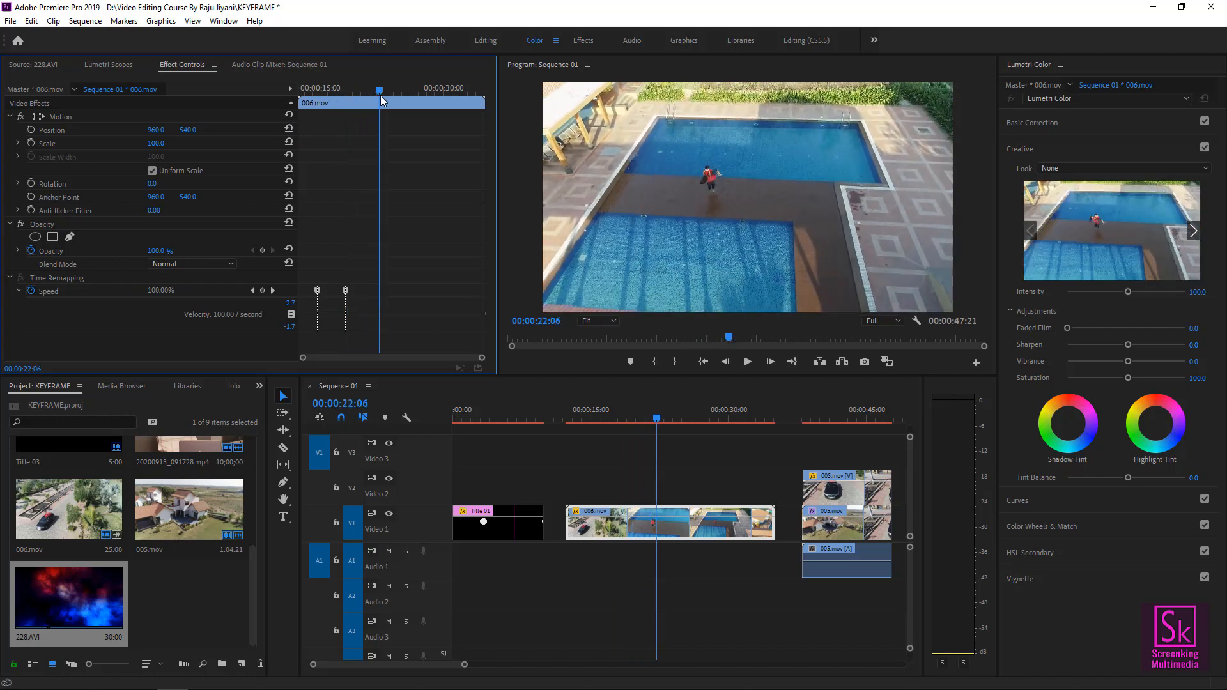
left_click(263, 290)
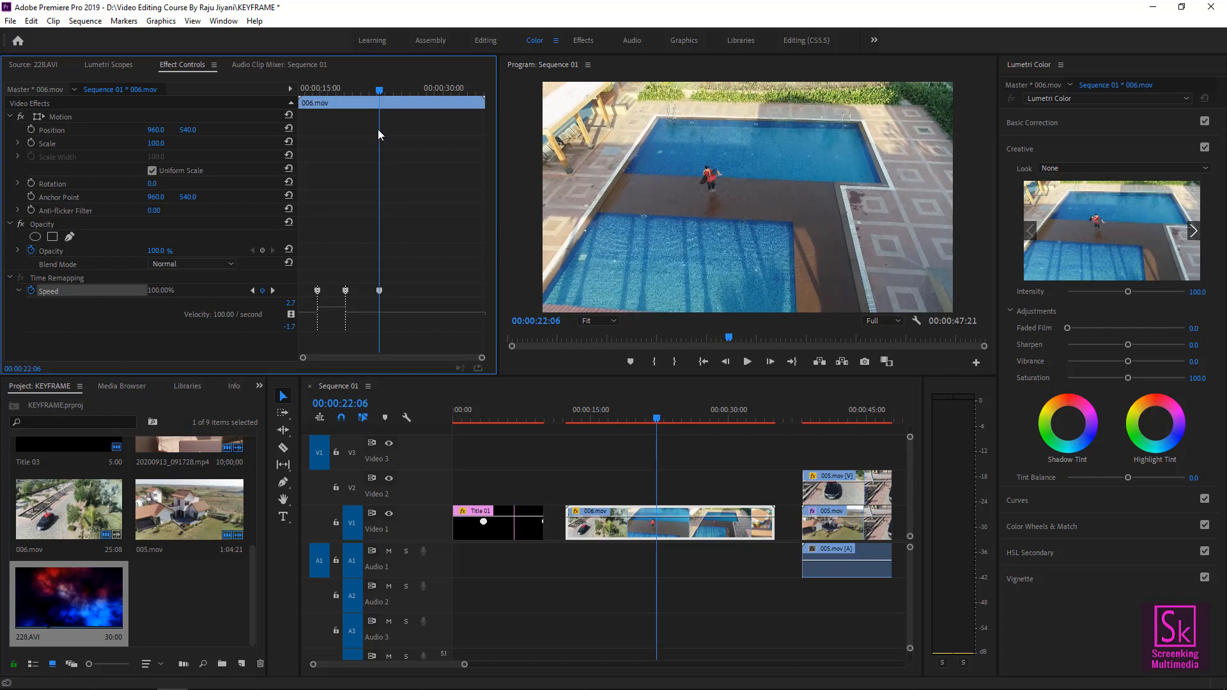
left_click_drag(378, 90, 364, 91)
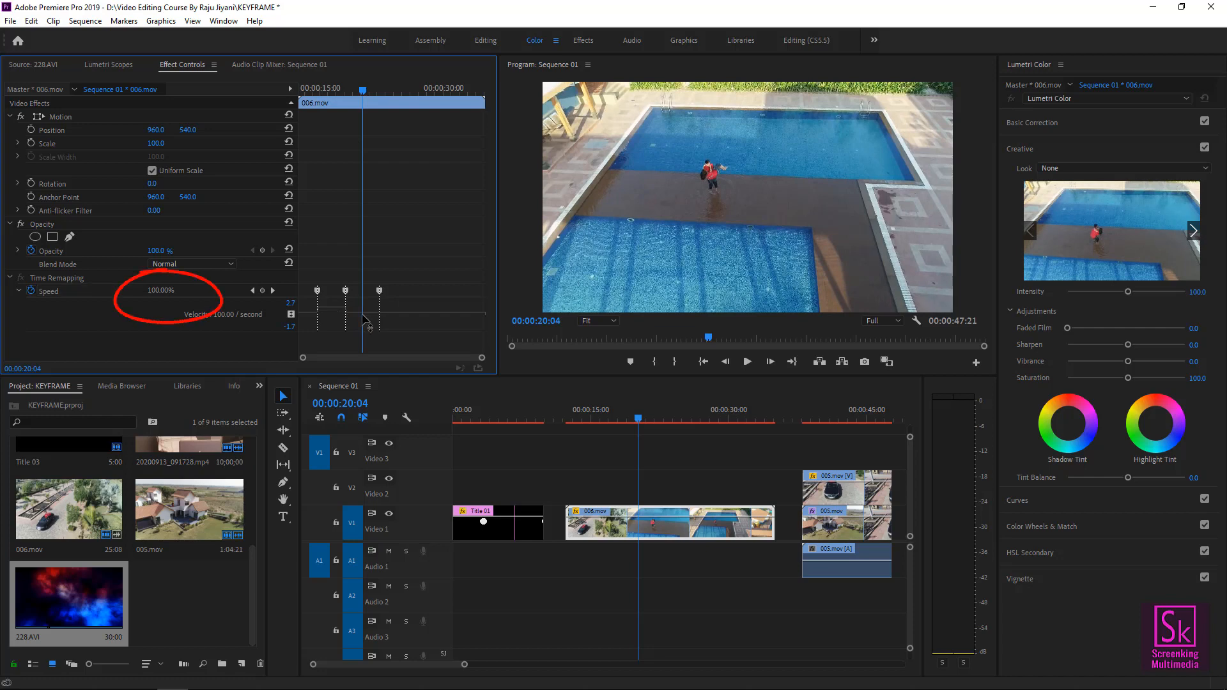
left_click_drag(366, 320, 370, 316)
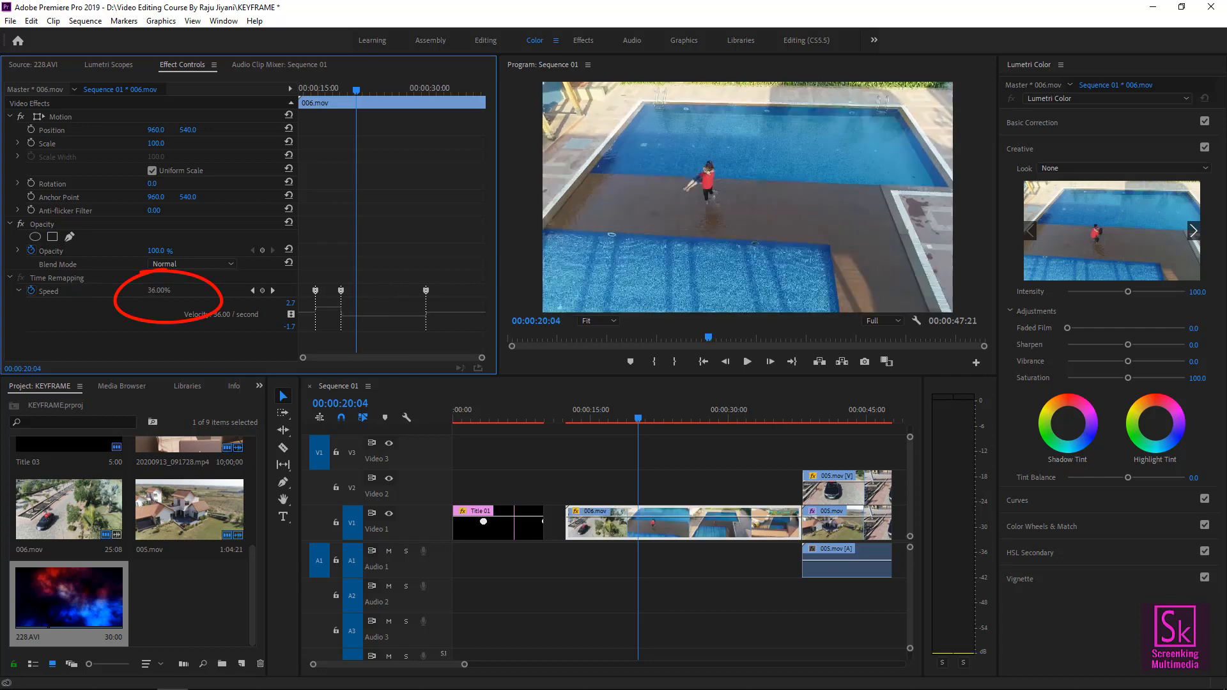
Play back 006.mov from 00:00:17:02 to review the change from the fast section to the slow section
left_click(333, 90)
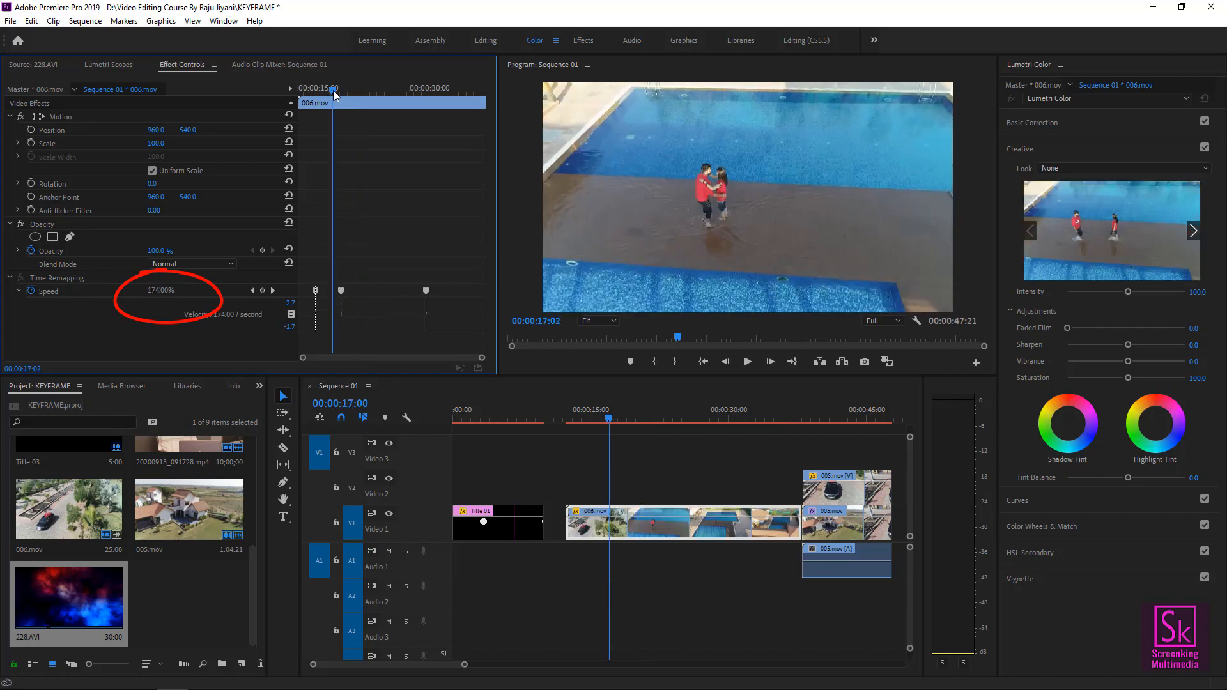
key("space")
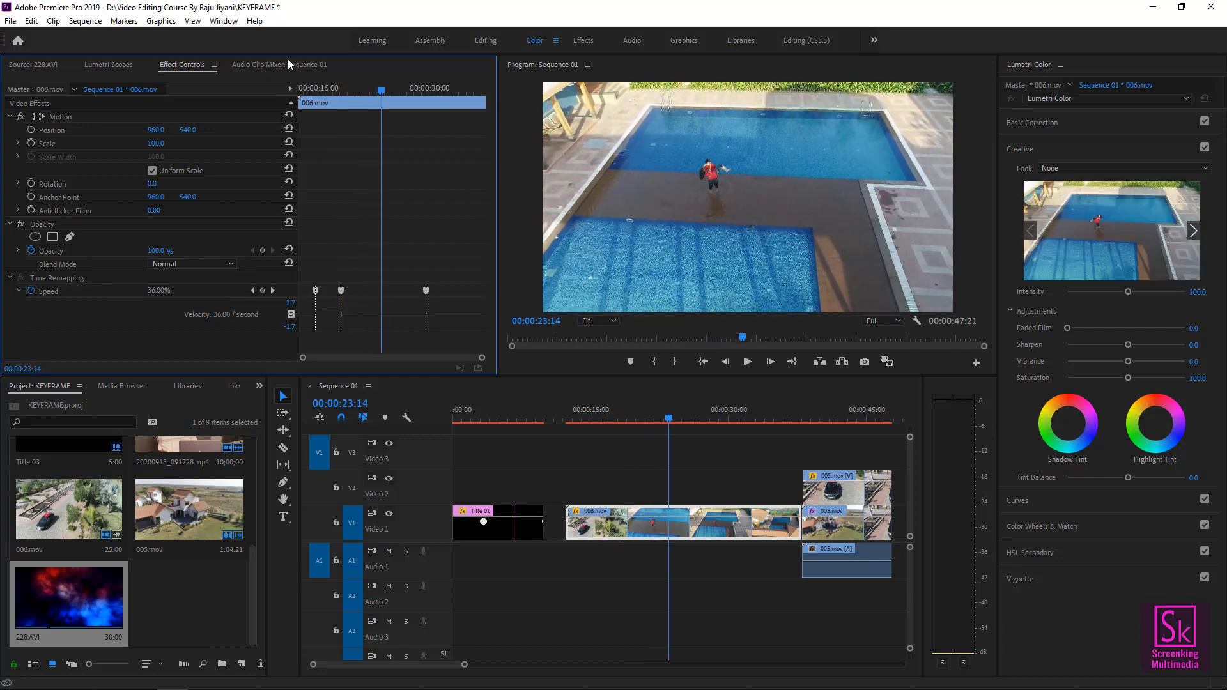
left_click(323, 86)
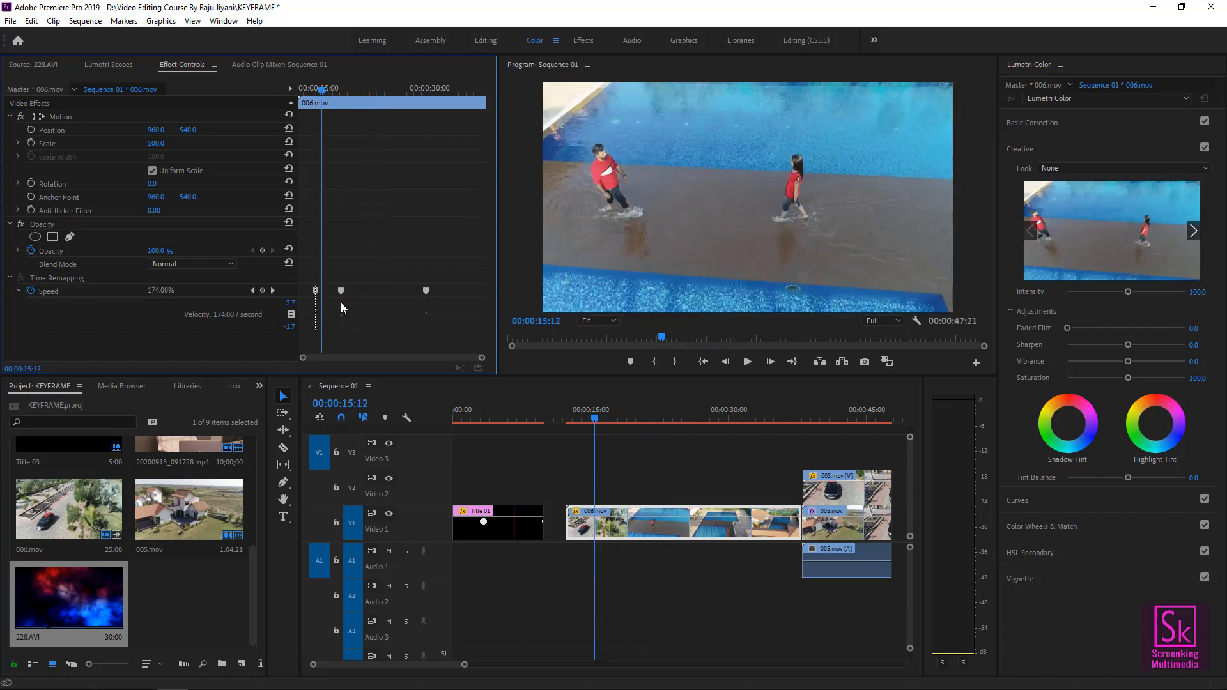
Raise the speed of 006.mov between the first two keyframes to 252% and play from 00:00:14:04 into the slow section
left_click_drag(342, 306, 333, 302)
left_click_drag(314, 82, 314, 87)
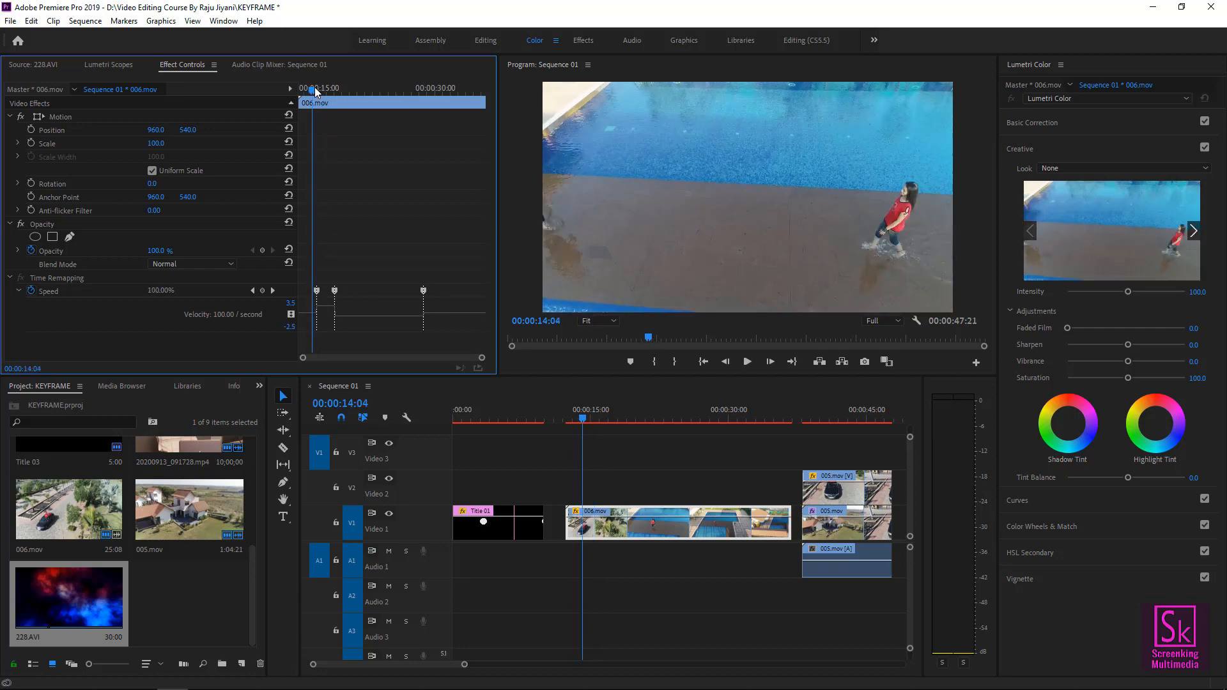
key("space")
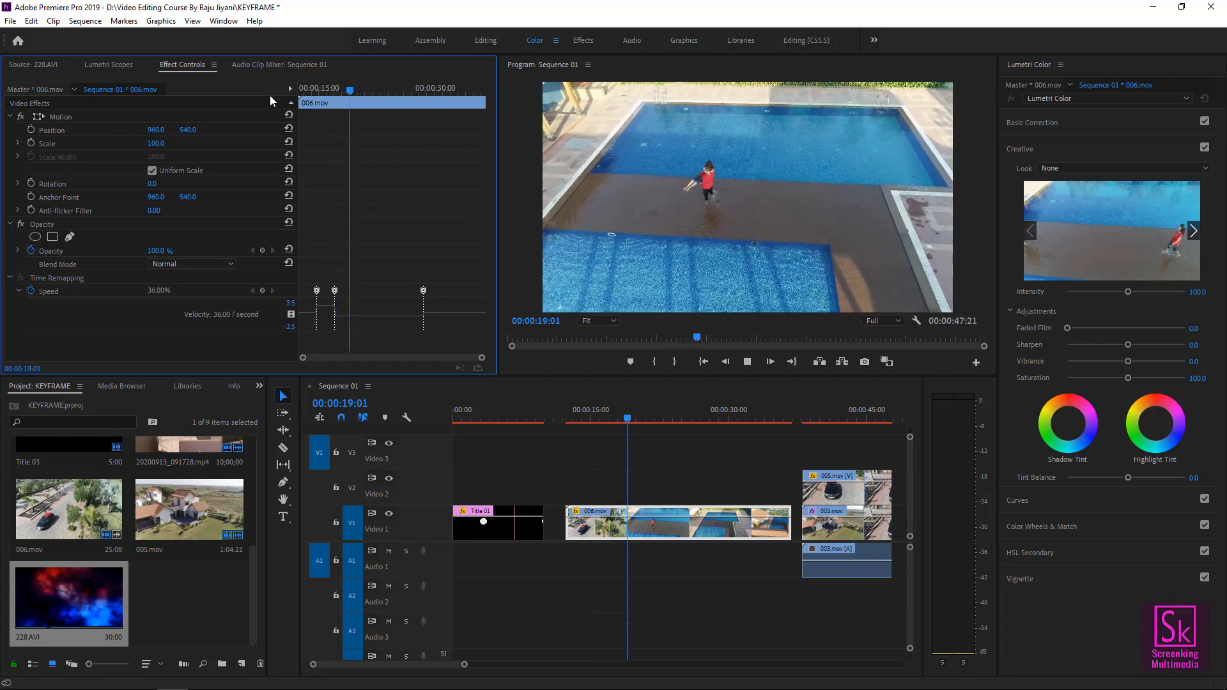
key("space")
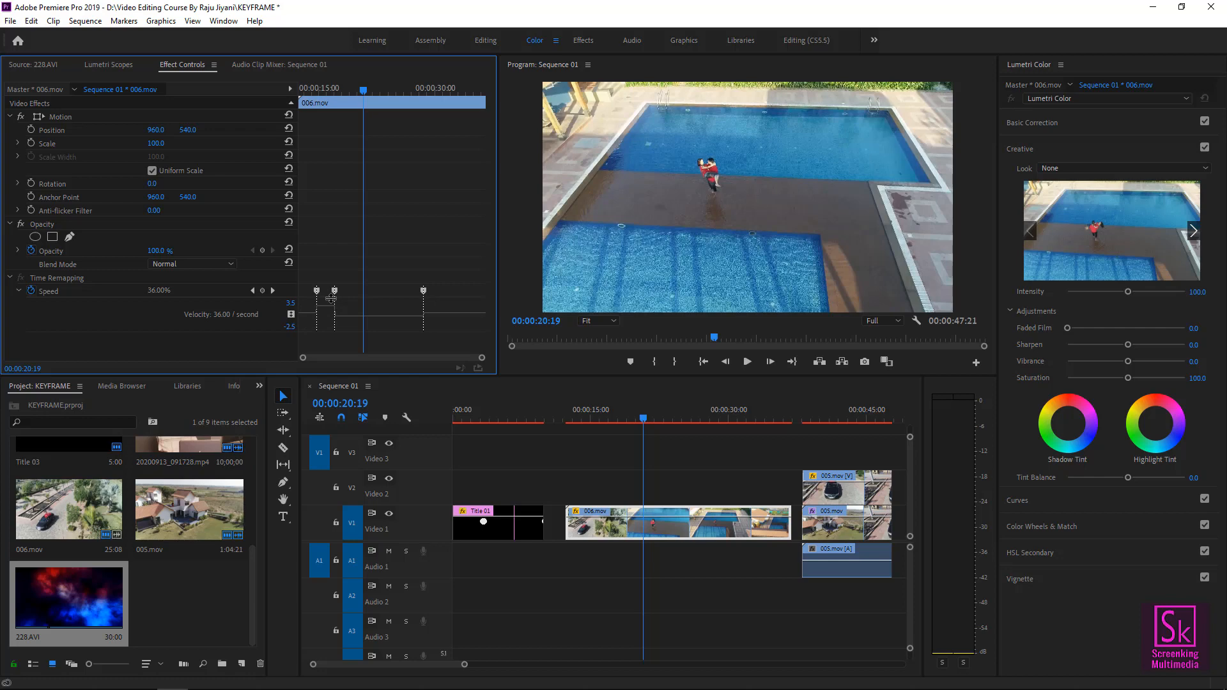
Split the second speed keyframe of 006.mov into a gradual ramp starting at 00:00:17:00 and play back the transition
left_click_drag(331, 90, 317, 95)
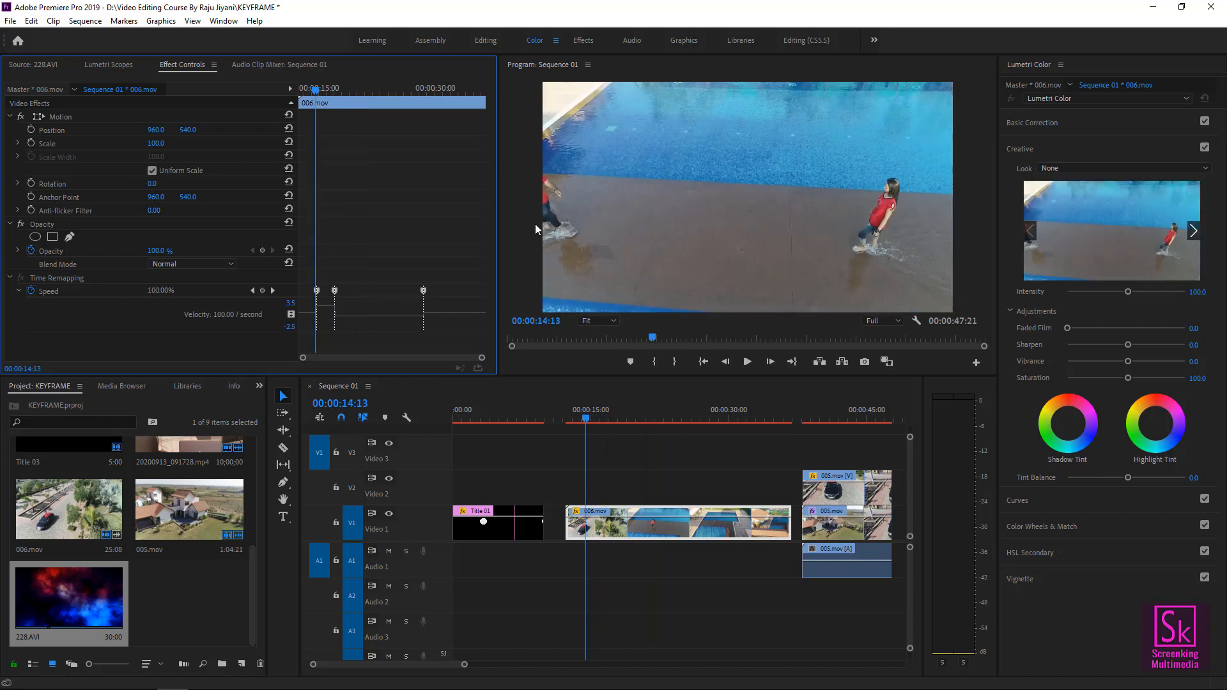
left_click_drag(500, 259, 688, 262)
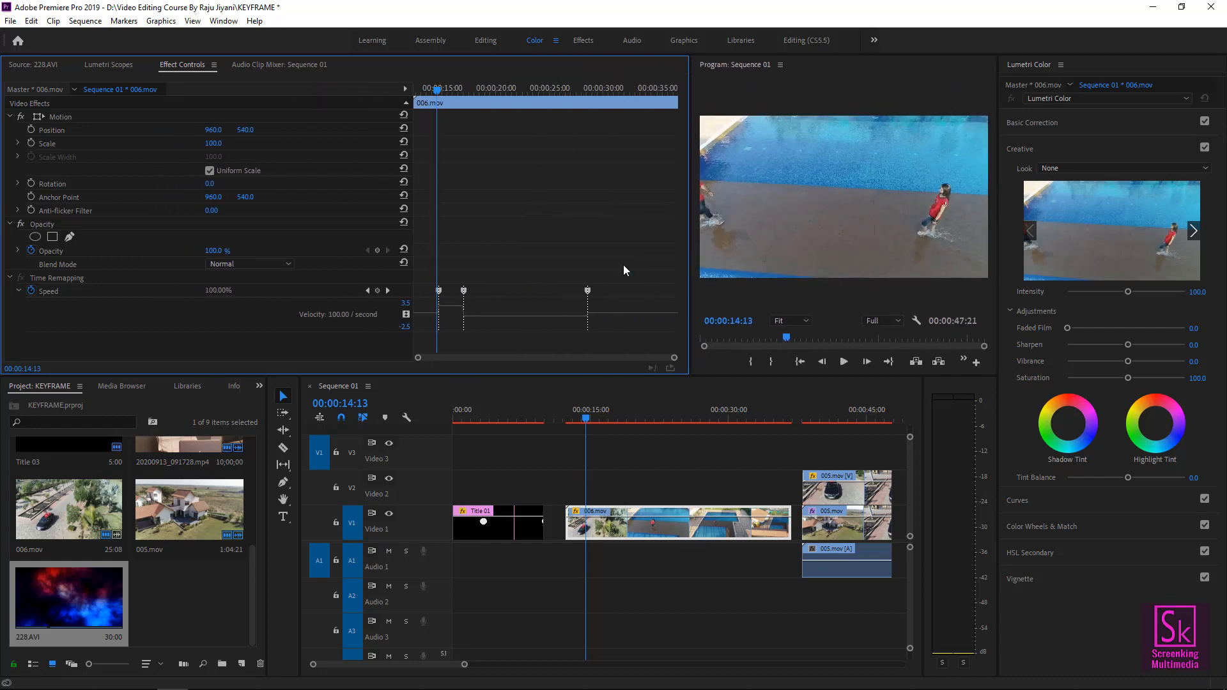
left_click_drag(431, 88, 466, 94)
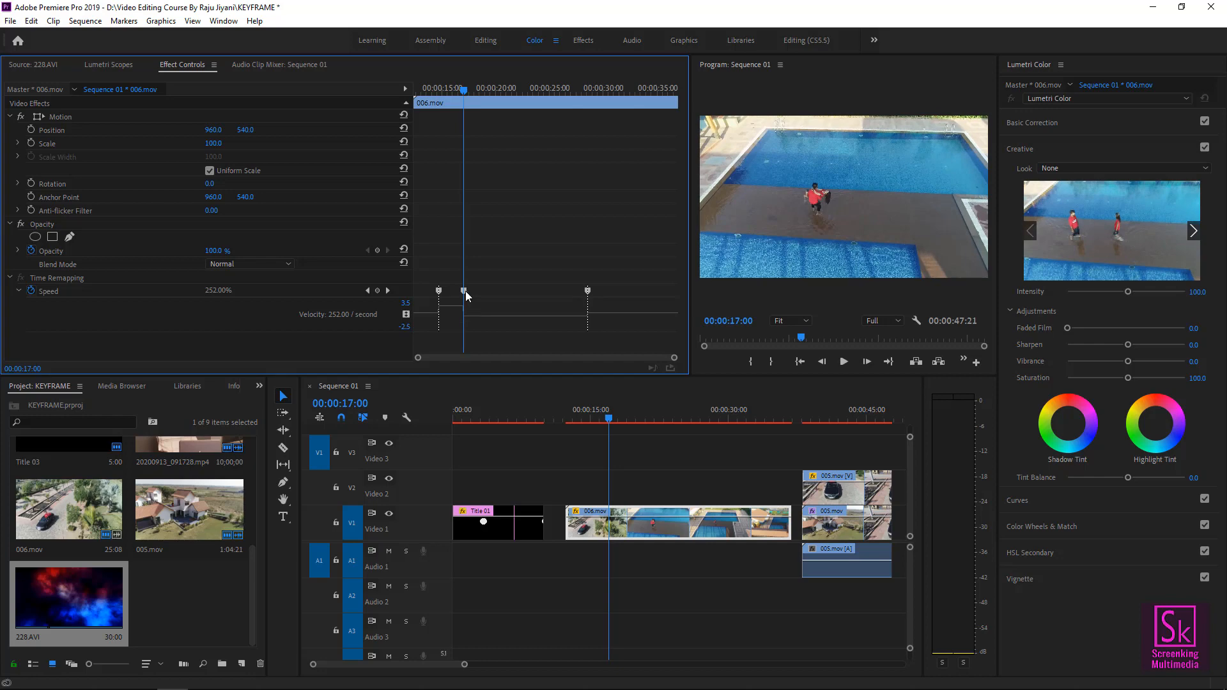
left_click_drag(465, 290, 482, 293)
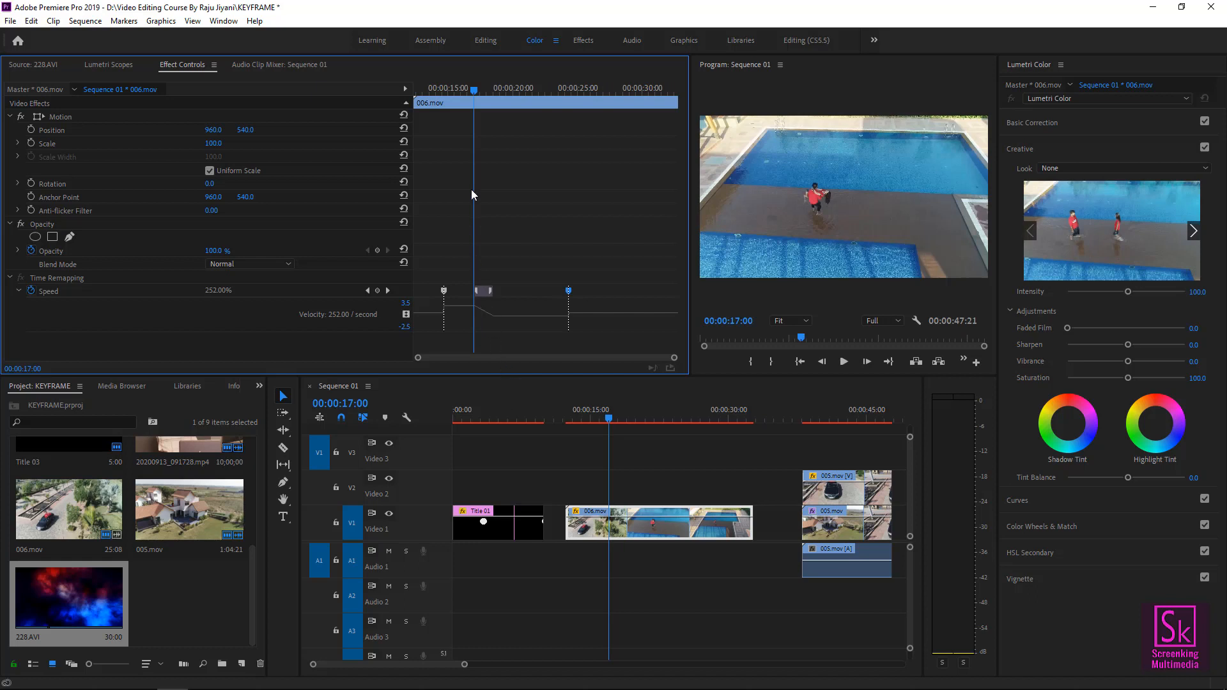
left_click_drag(474, 90, 477, 91)
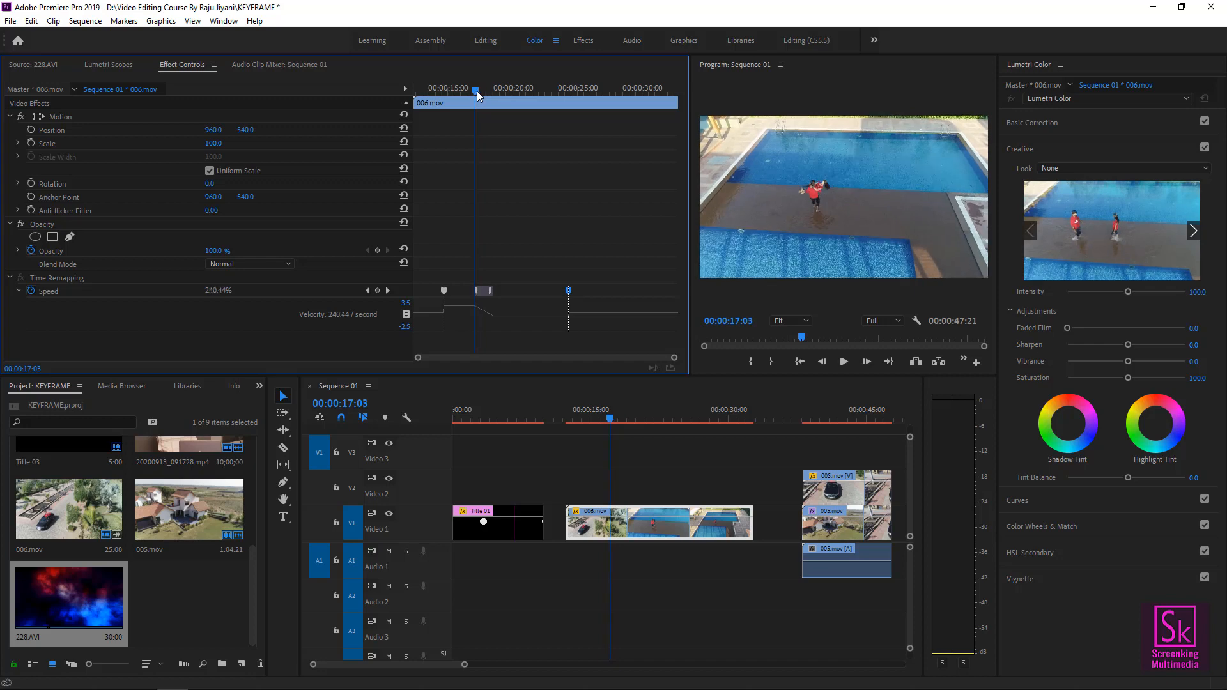
key("space")
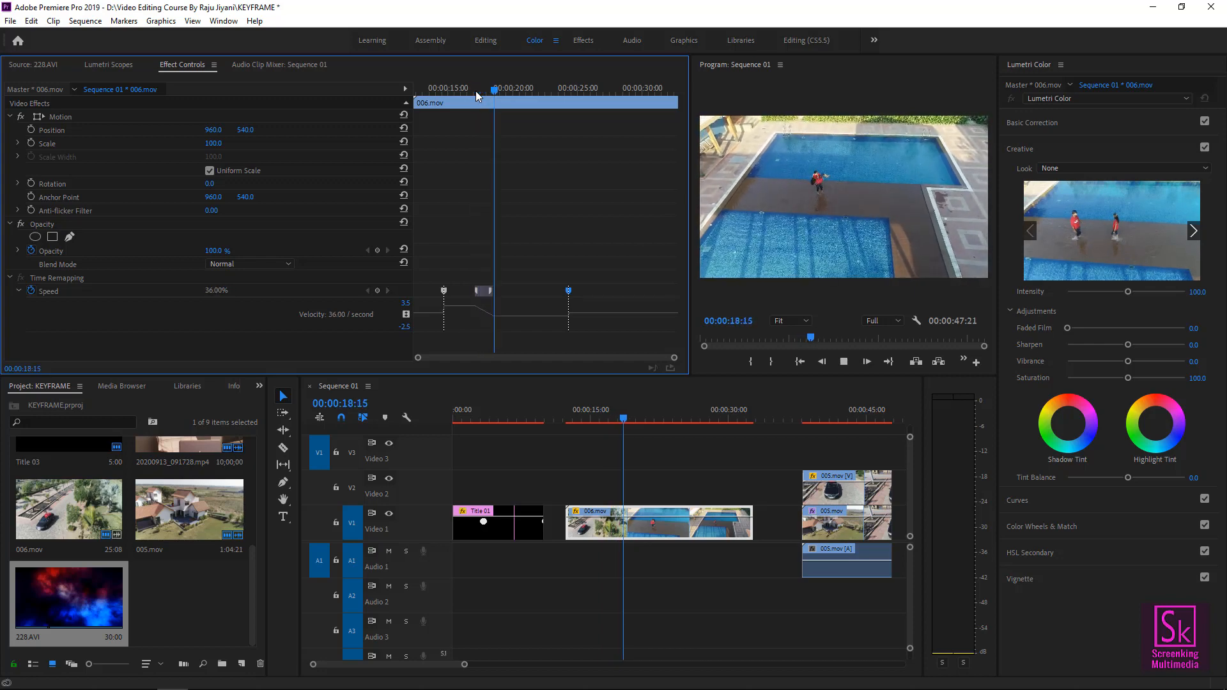
key("space")
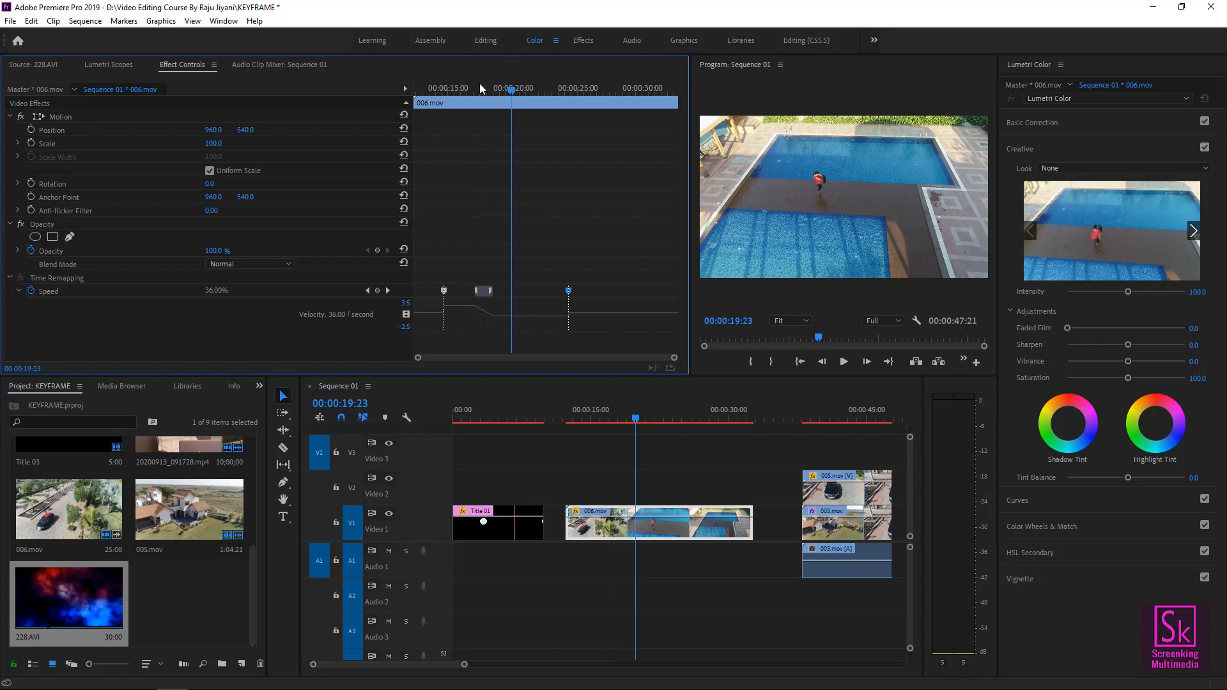
Close the split second keyframe back into an abrupt speed change and play from 00:00:16:03 to compare
left_click(466, 89)
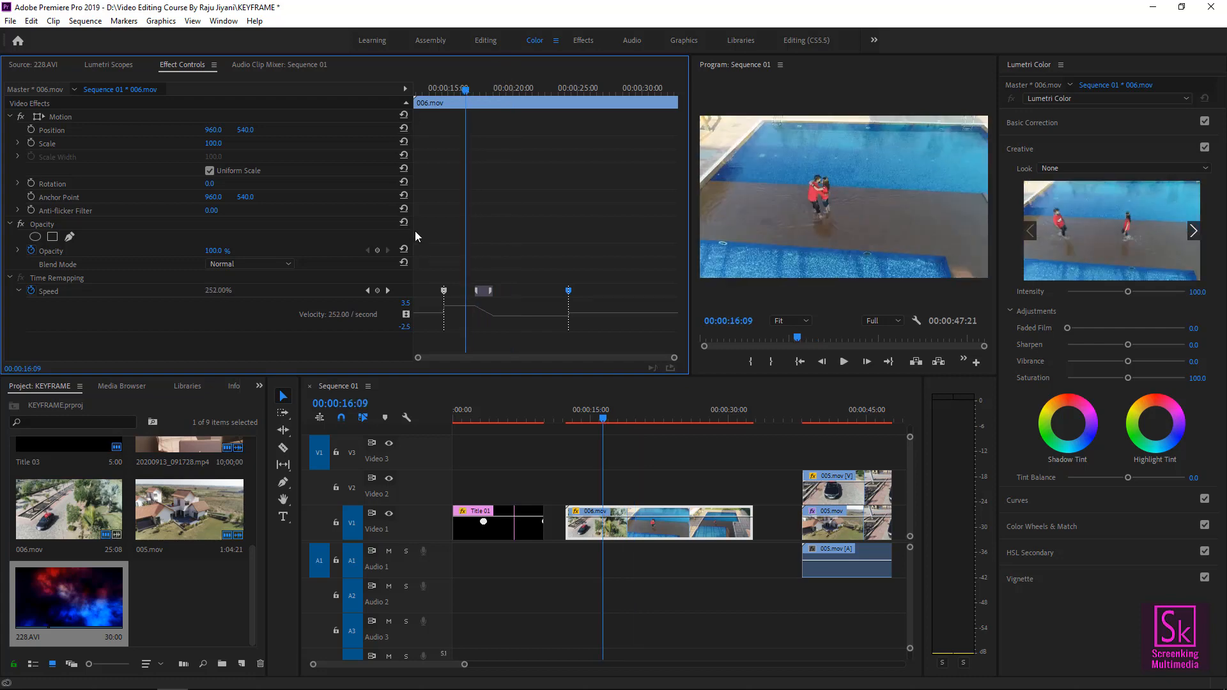
left_click_drag(413, 230, 257, 228)
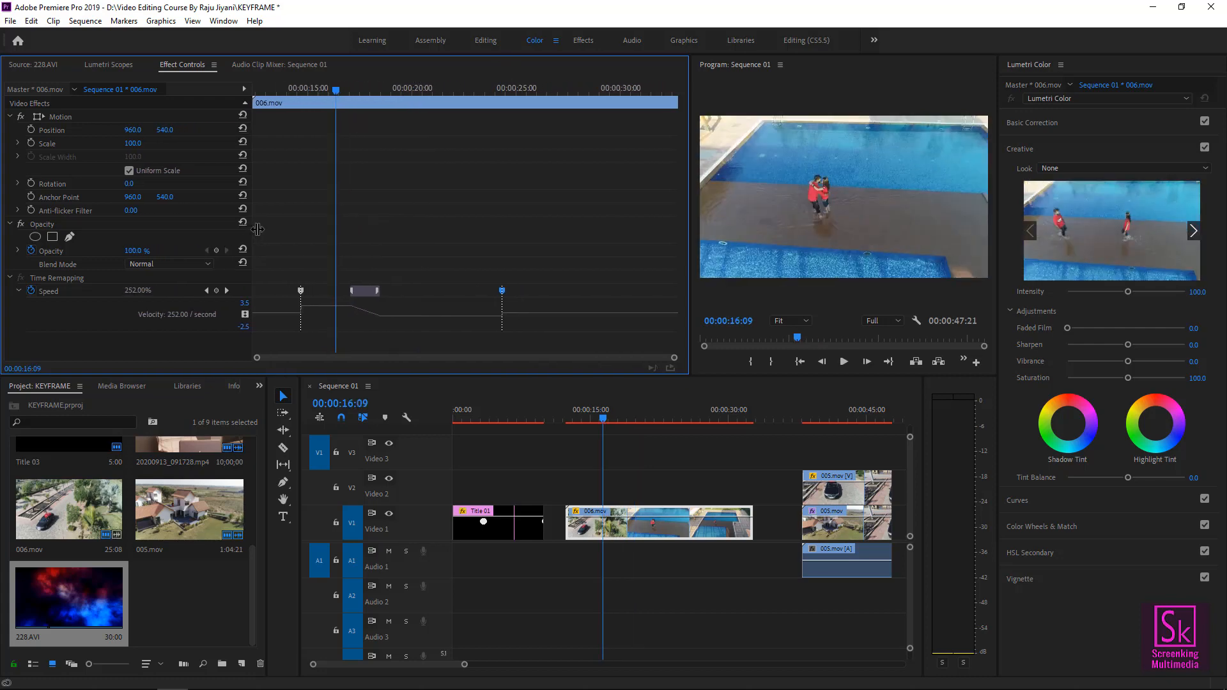
left_click_drag(339, 89, 331, 88)
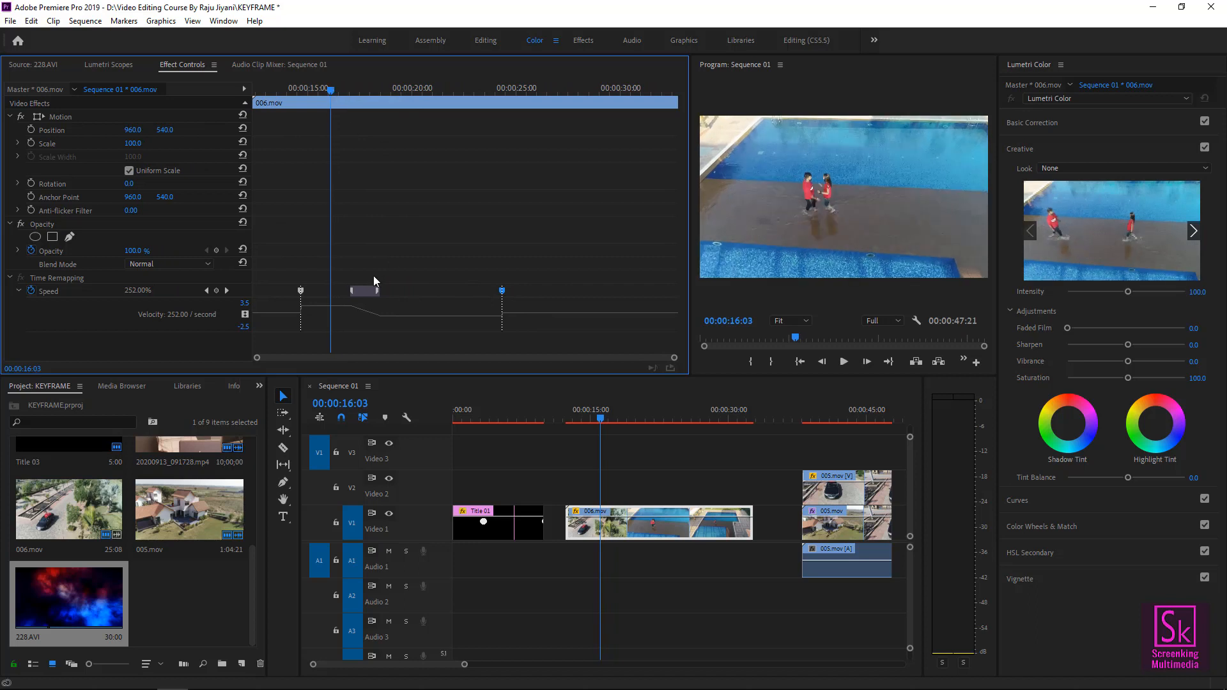
left_click_drag(377, 290, 352, 290)
left_click(477, 342)
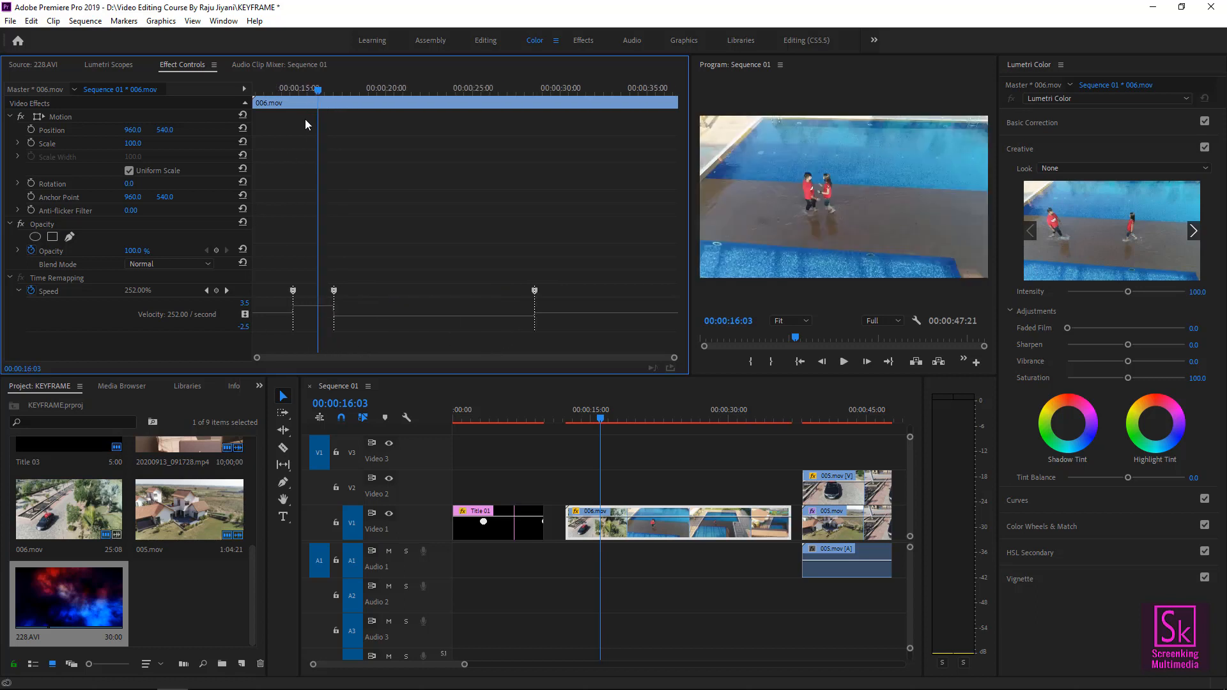
key("space")
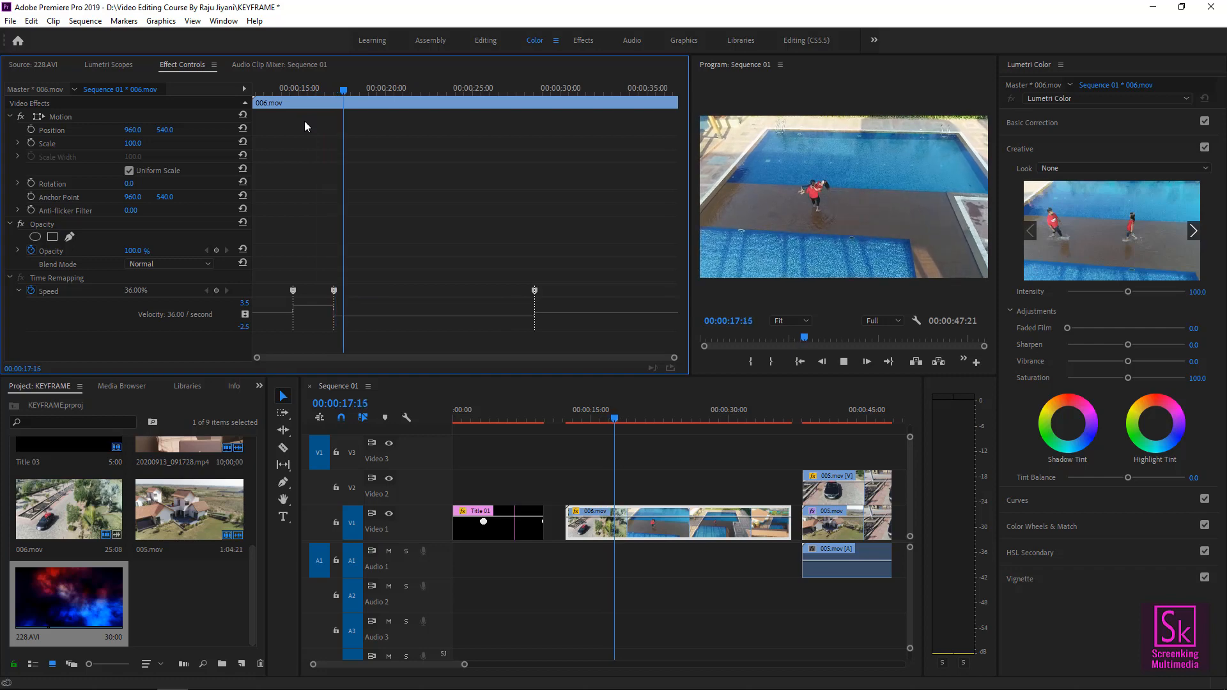
key("space")
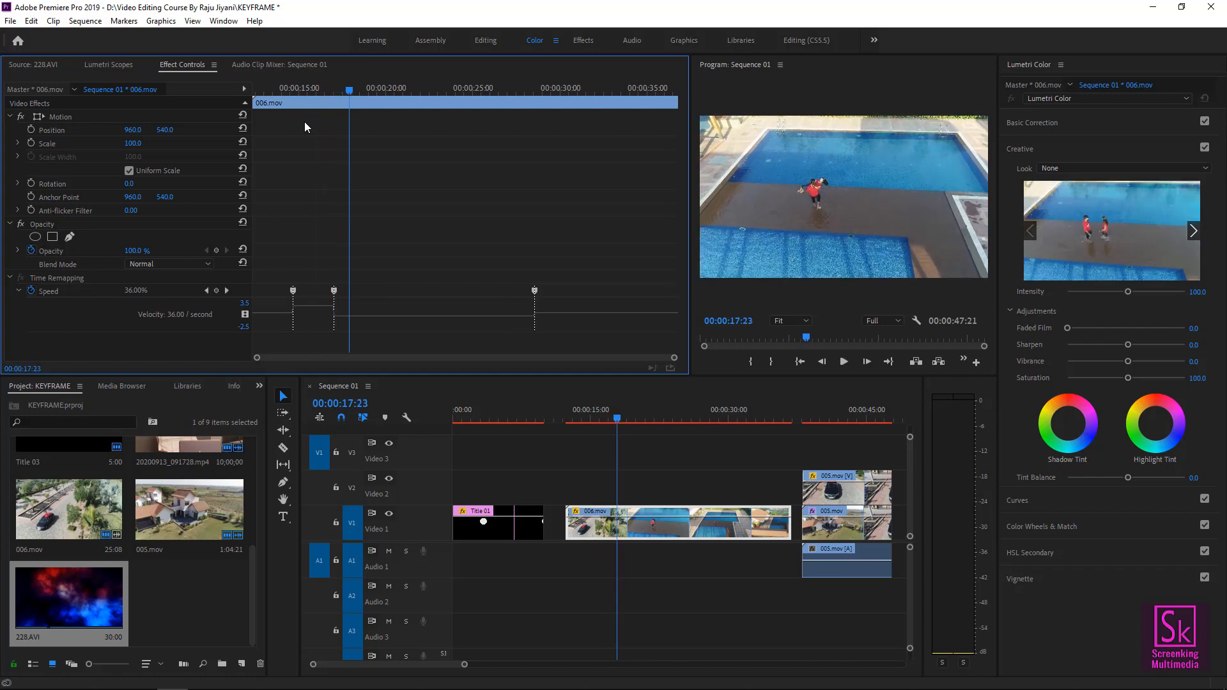
Split the second speed keyframe at 00:00:17:00 into a ramp just under two seconds long and bend it into a smooth curve
left_click_drag(349, 90, 335, 94)
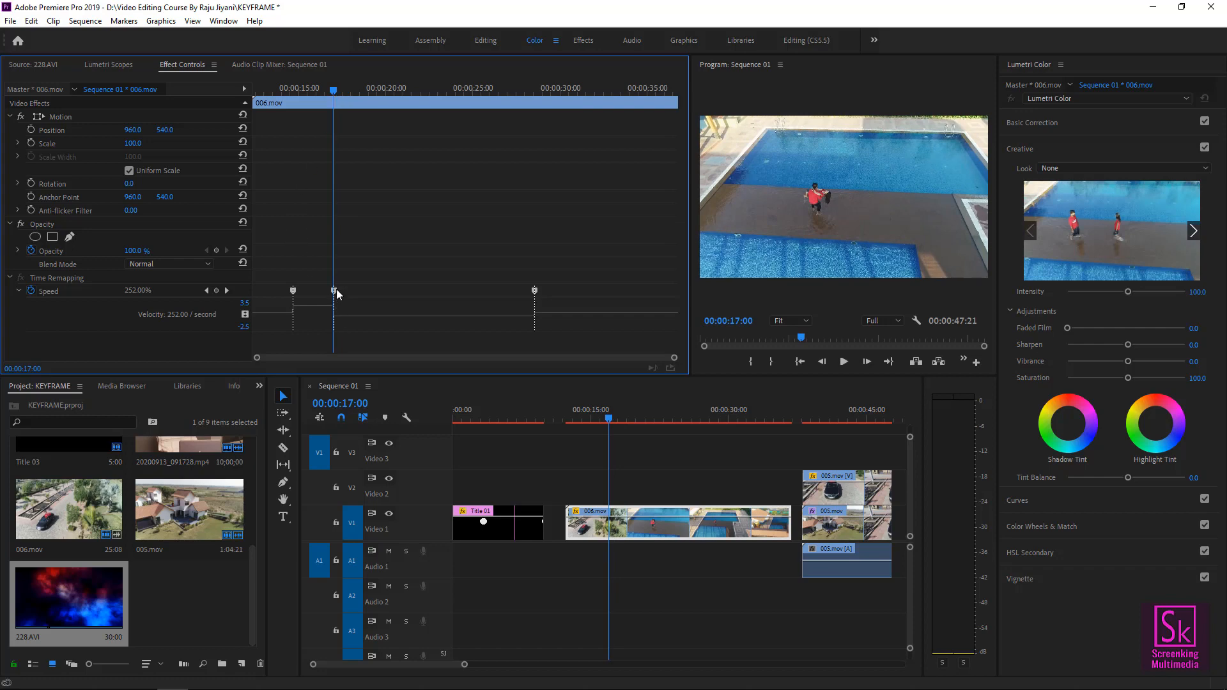
left_click_drag(337, 294, 368, 297)
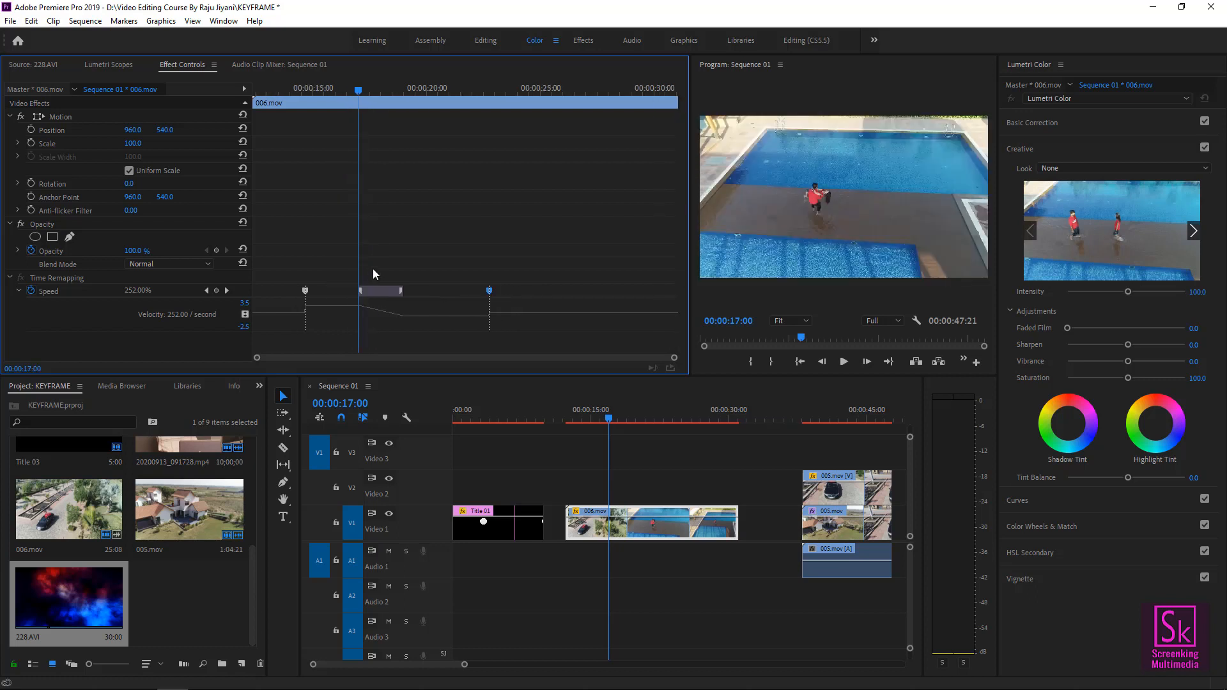
left_click_drag(358, 90, 362, 90)
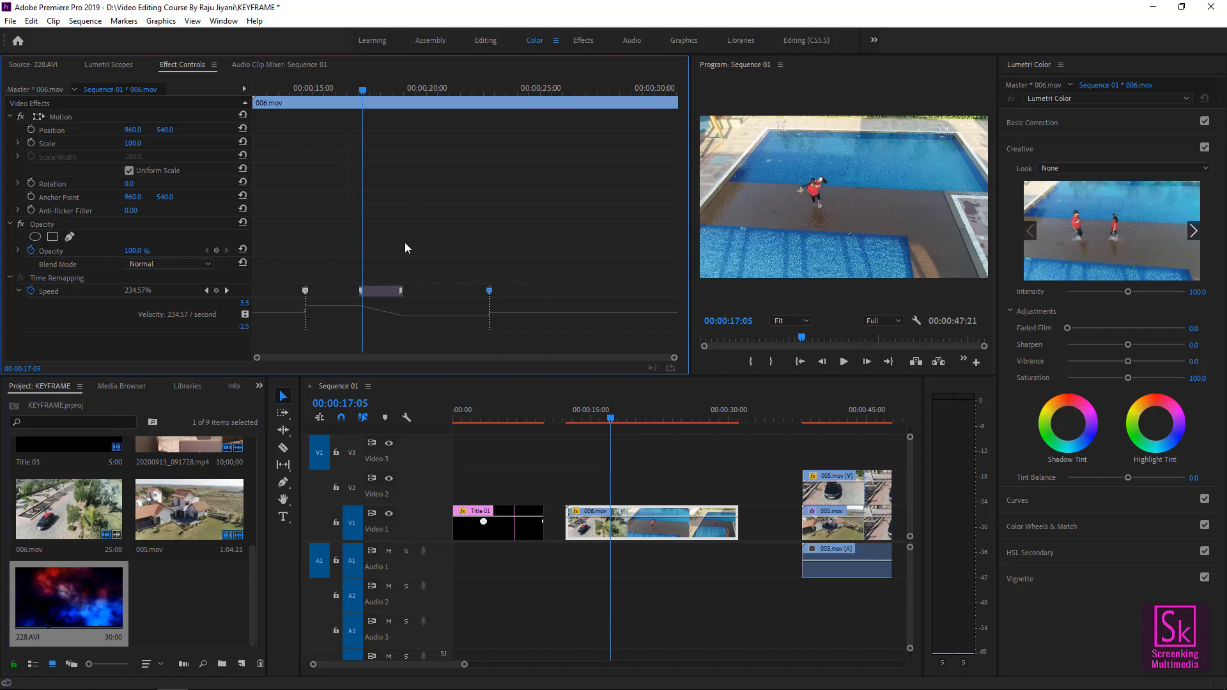
left_click(400, 293)
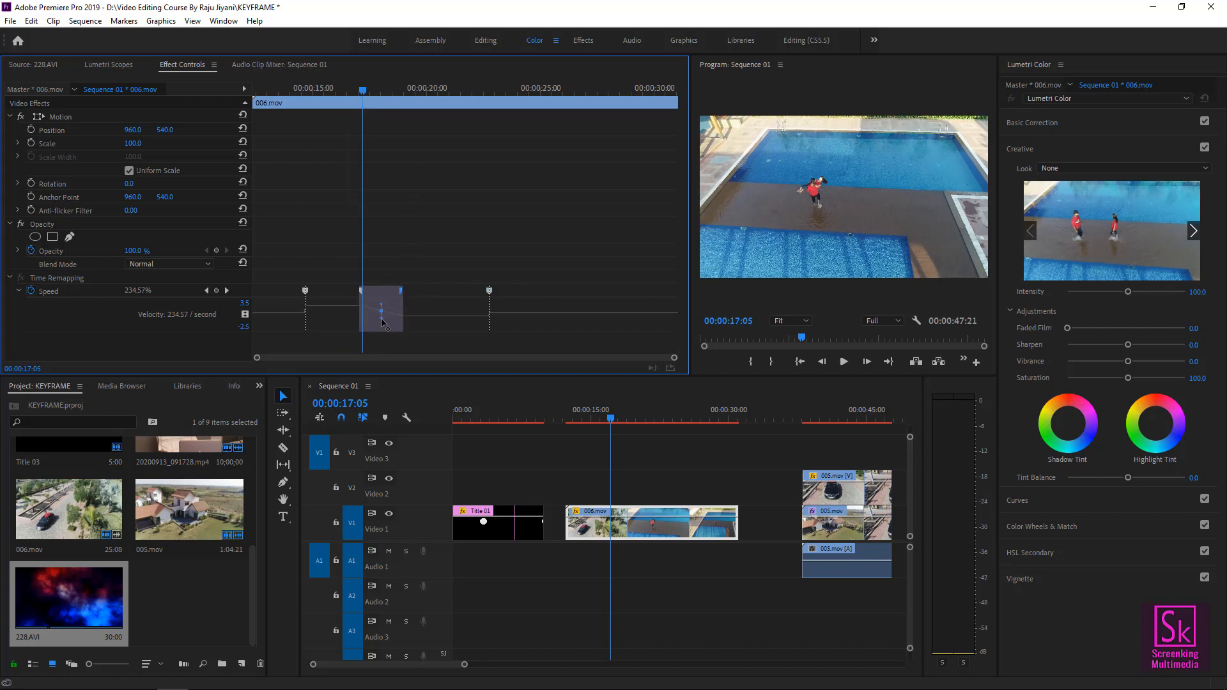
left_click_drag(384, 321, 449, 323)
Play back the curved speed ramp of 006.mov from just before the second keyframe
left_click_drag(362, 90, 344, 99)
key("space")
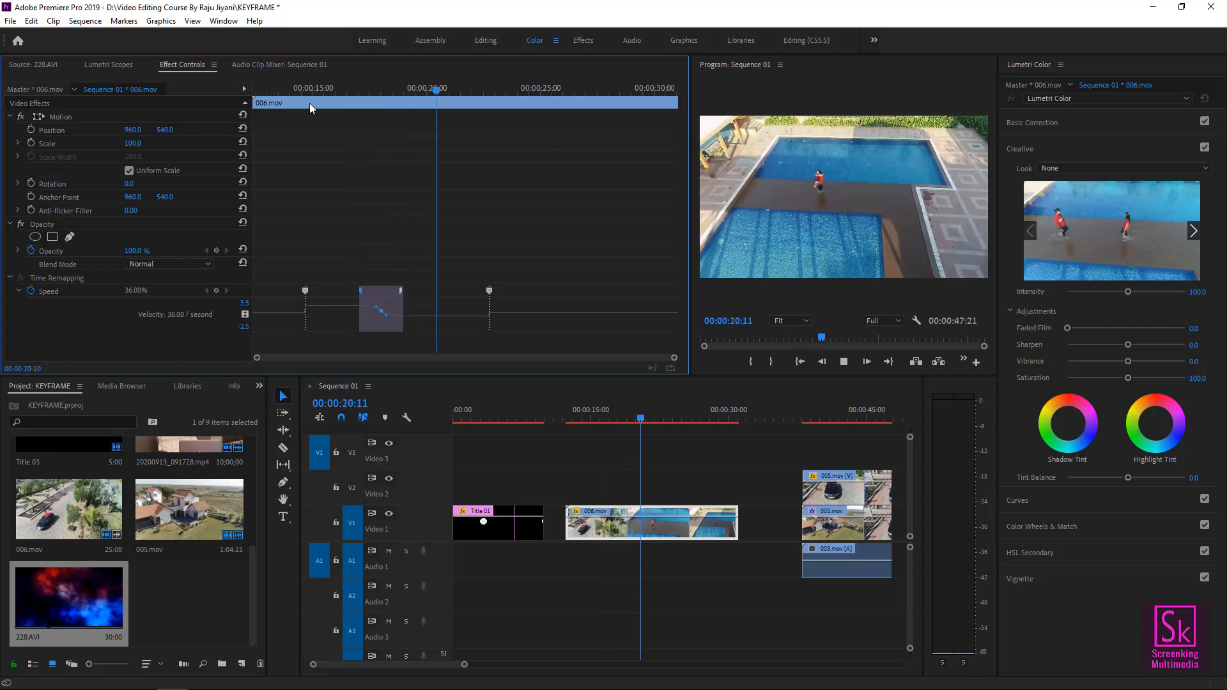
key("space")
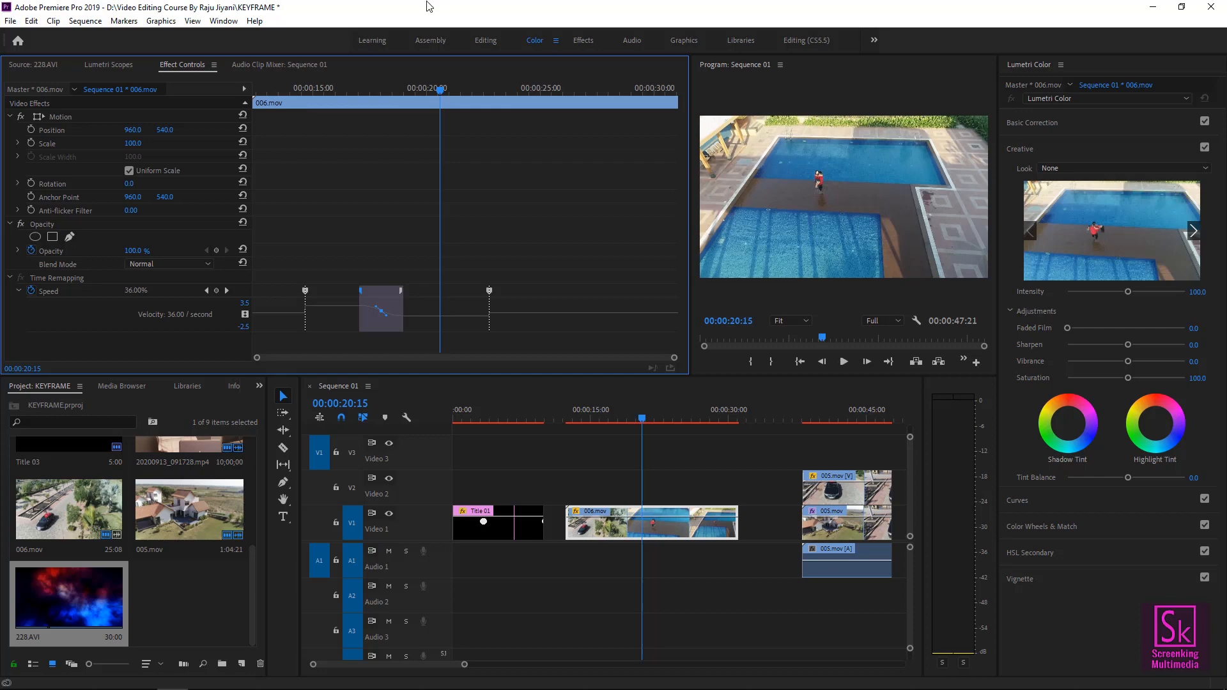
Enlarge the program preview and play 006.mov from its start at 00:00:12:09 to review the remapped speed
left_click_drag(691, 302, 377, 308)
left_click_drag(682, 382, 652, 511)
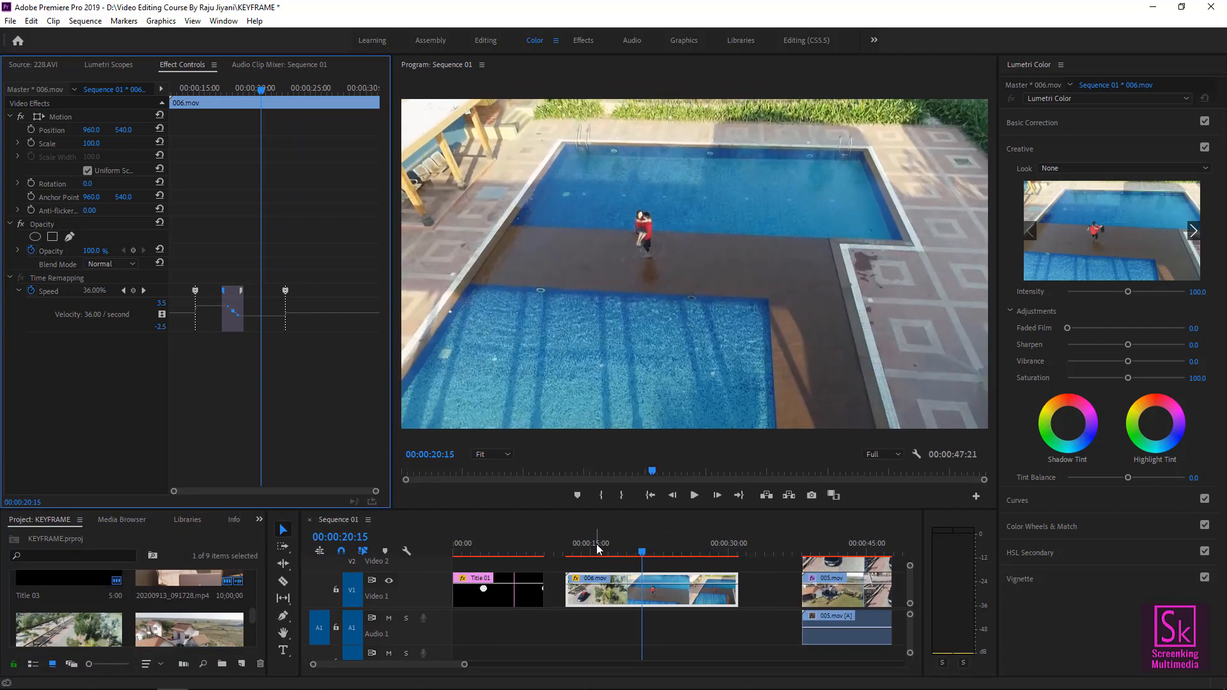
left_click_drag(585, 549, 570, 545)
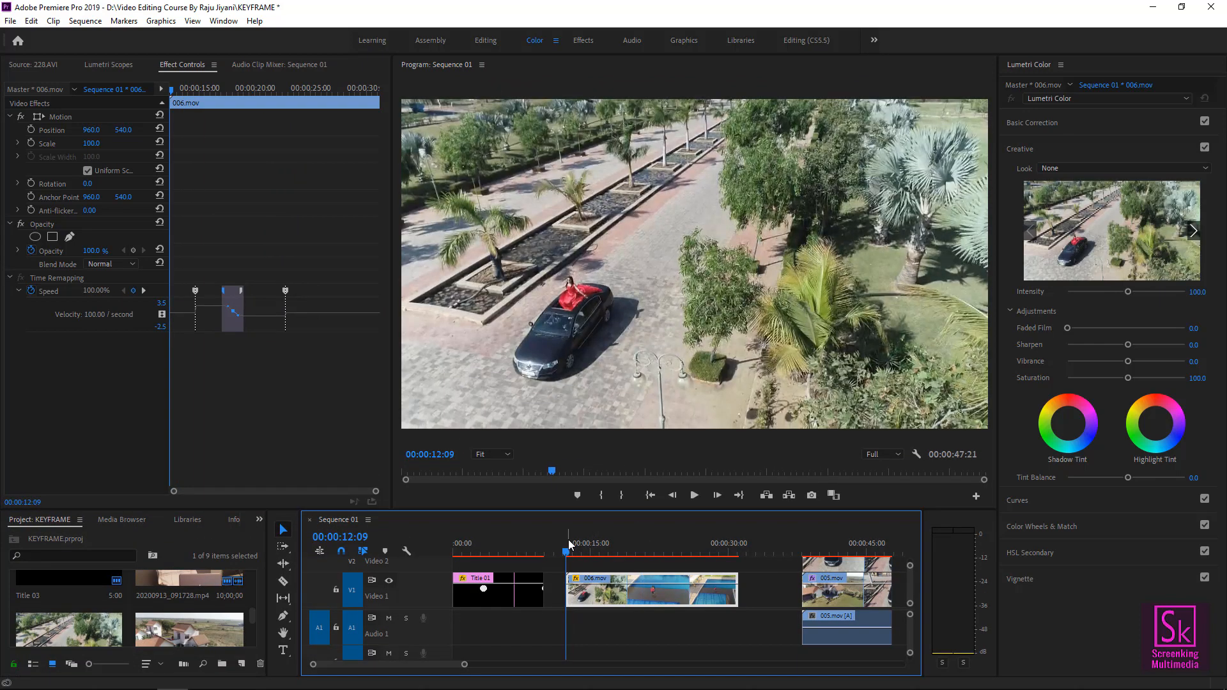
key("space")
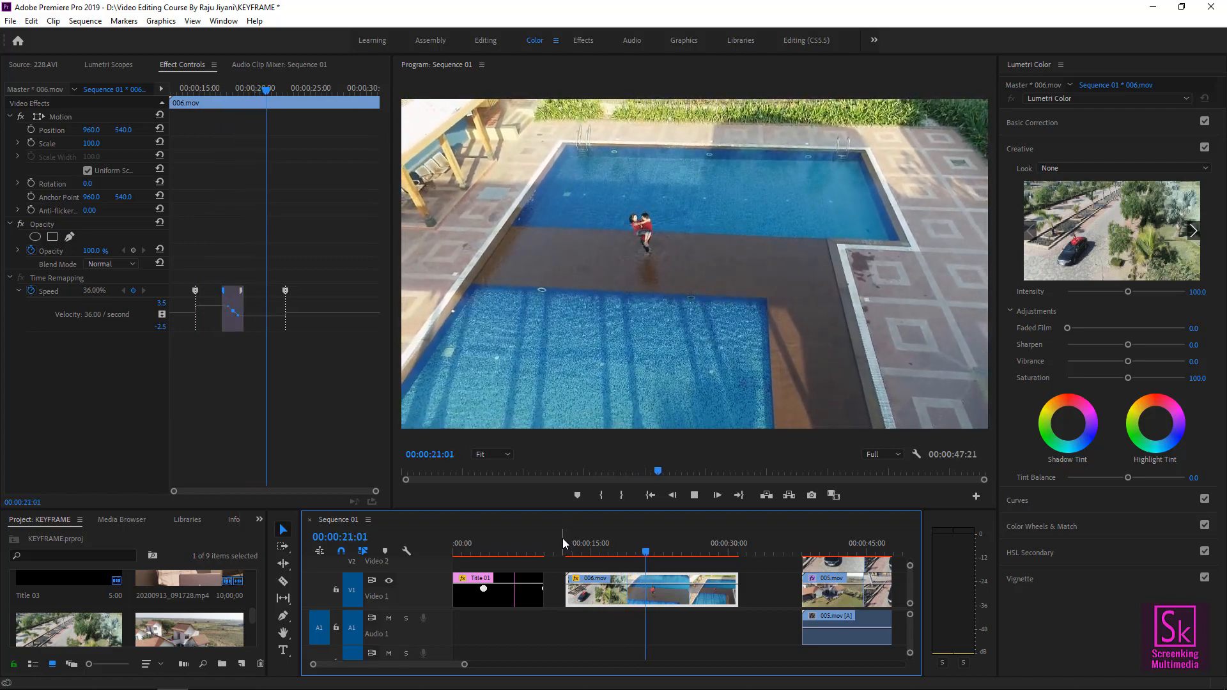
key("space")
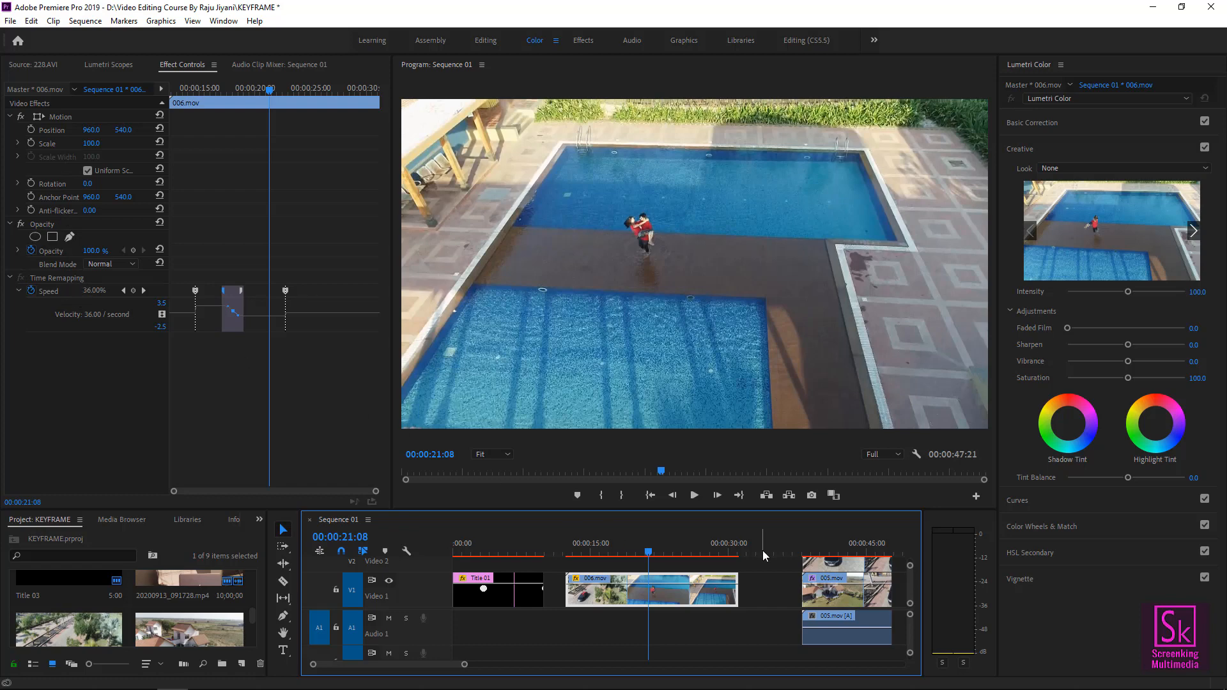
left_click_drag(413, 662, 431, 664)
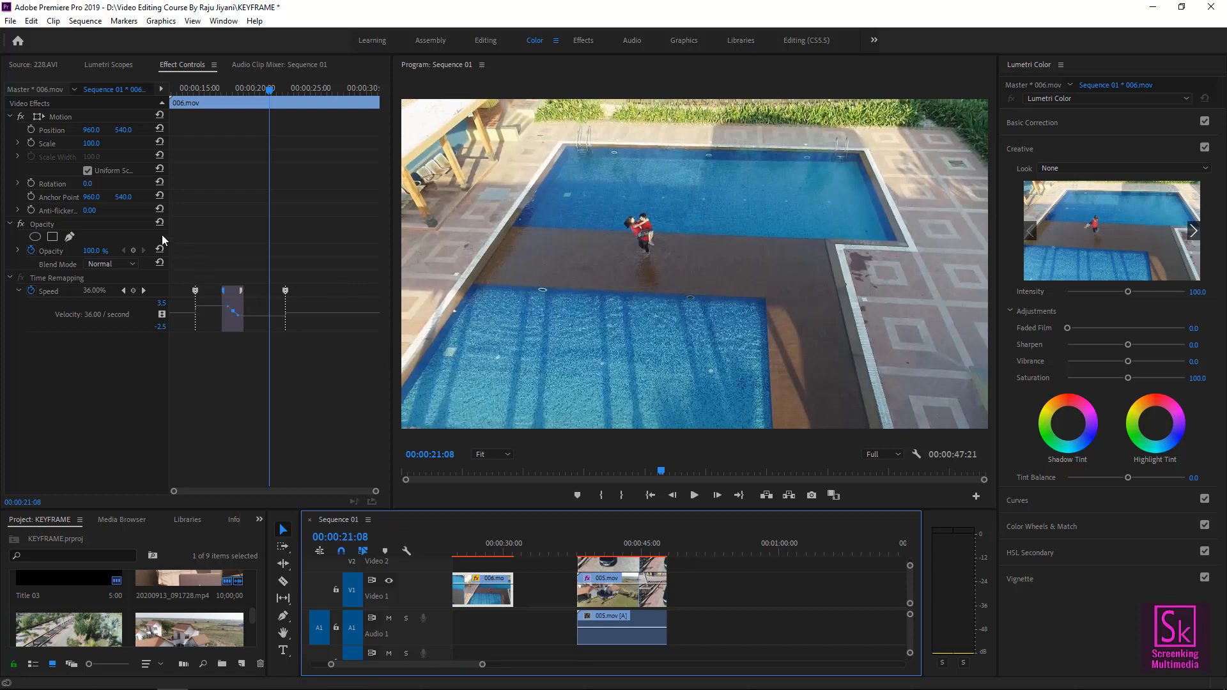
left_click_drag(168, 231, 255, 240)
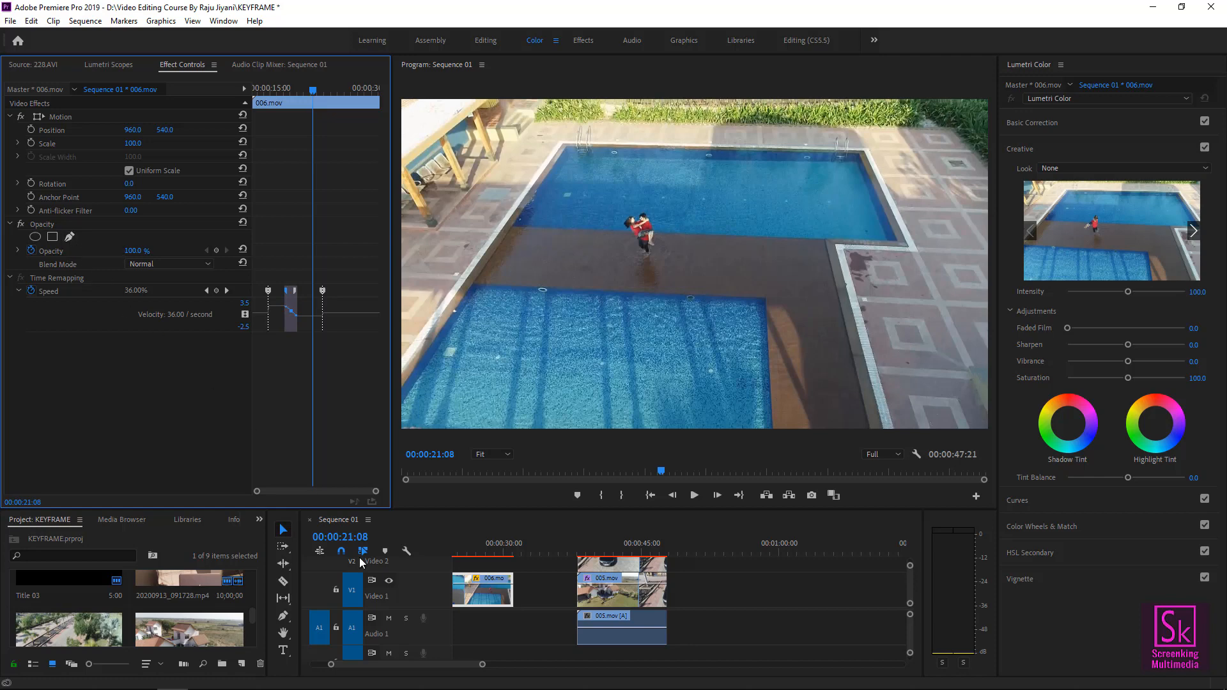
left_click(456, 551)
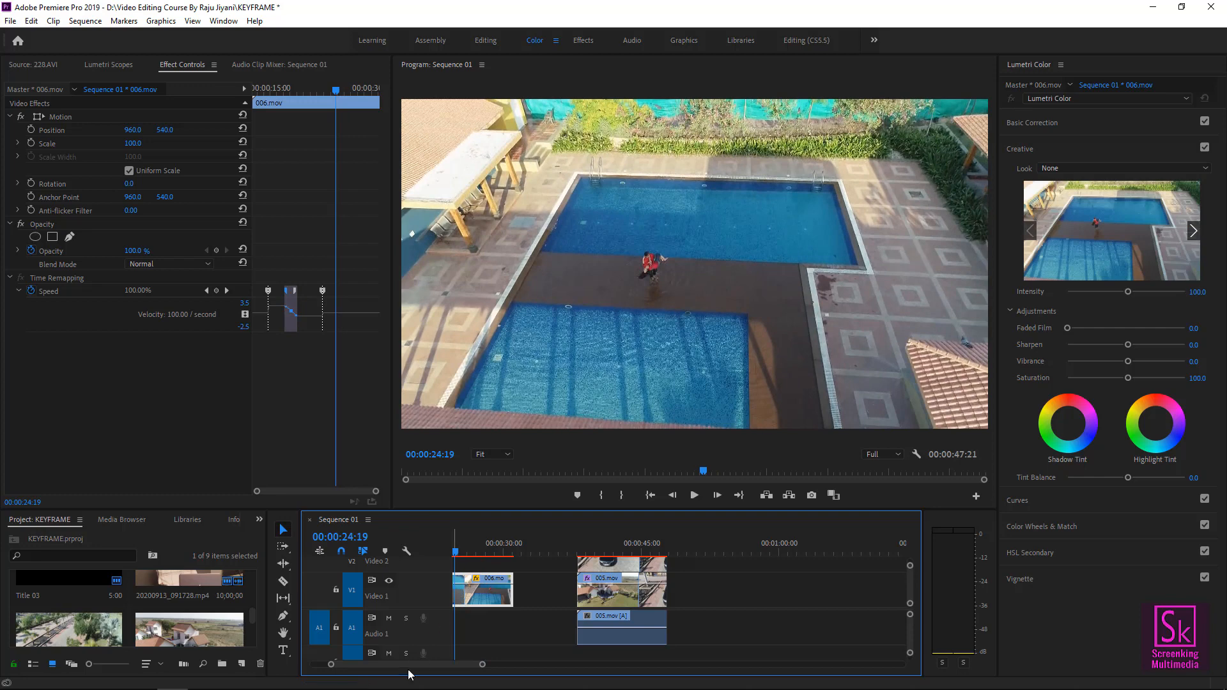
left_click_drag(409, 665, 352, 658)
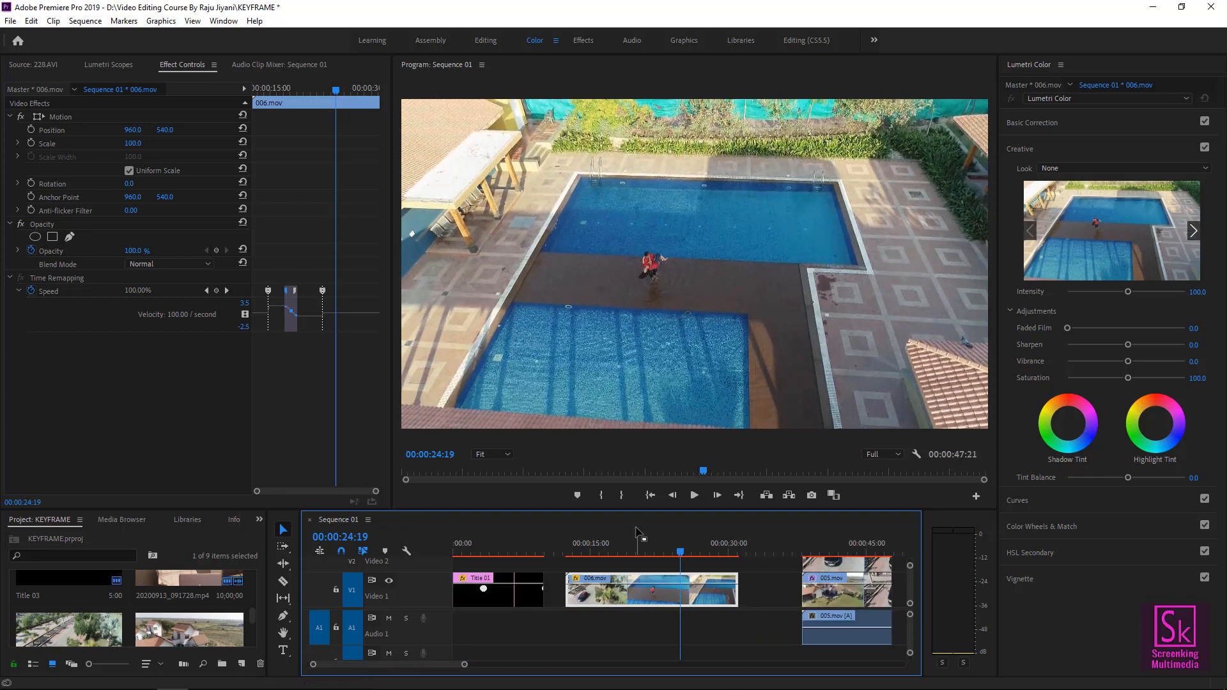
Remove the Motion, Opacity and Time Remapping attributes from 006.mov and play the clip back from near its start
left_click(635, 549)
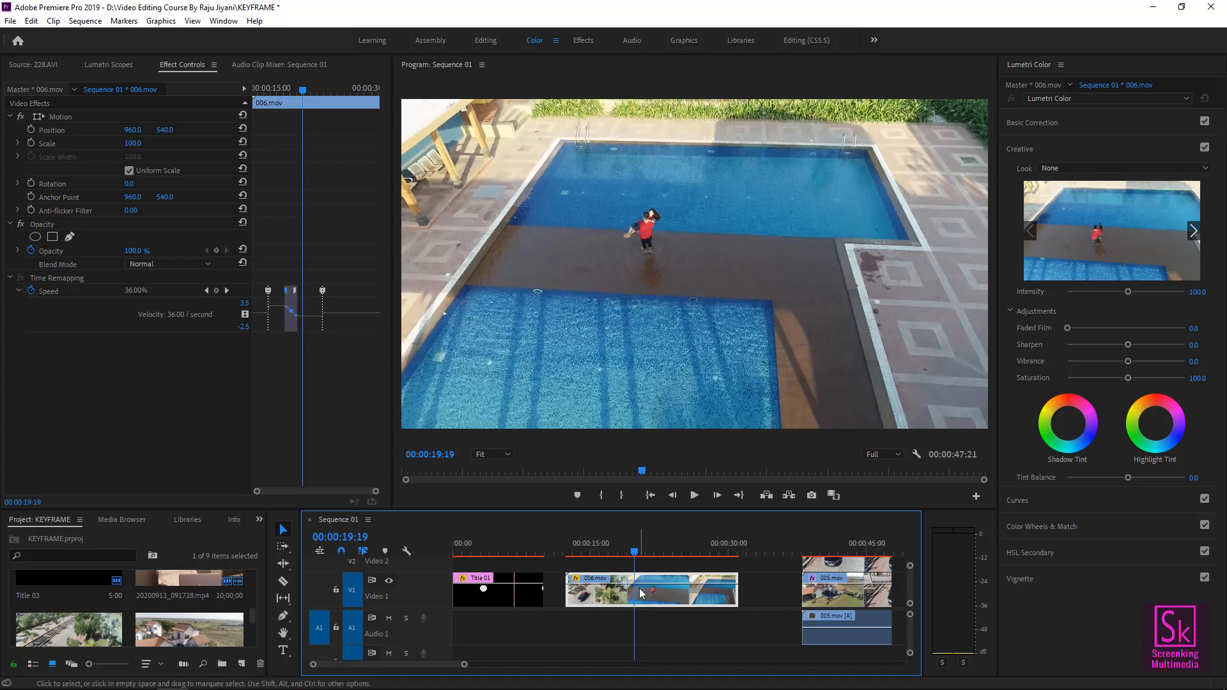
right_click(640, 594)
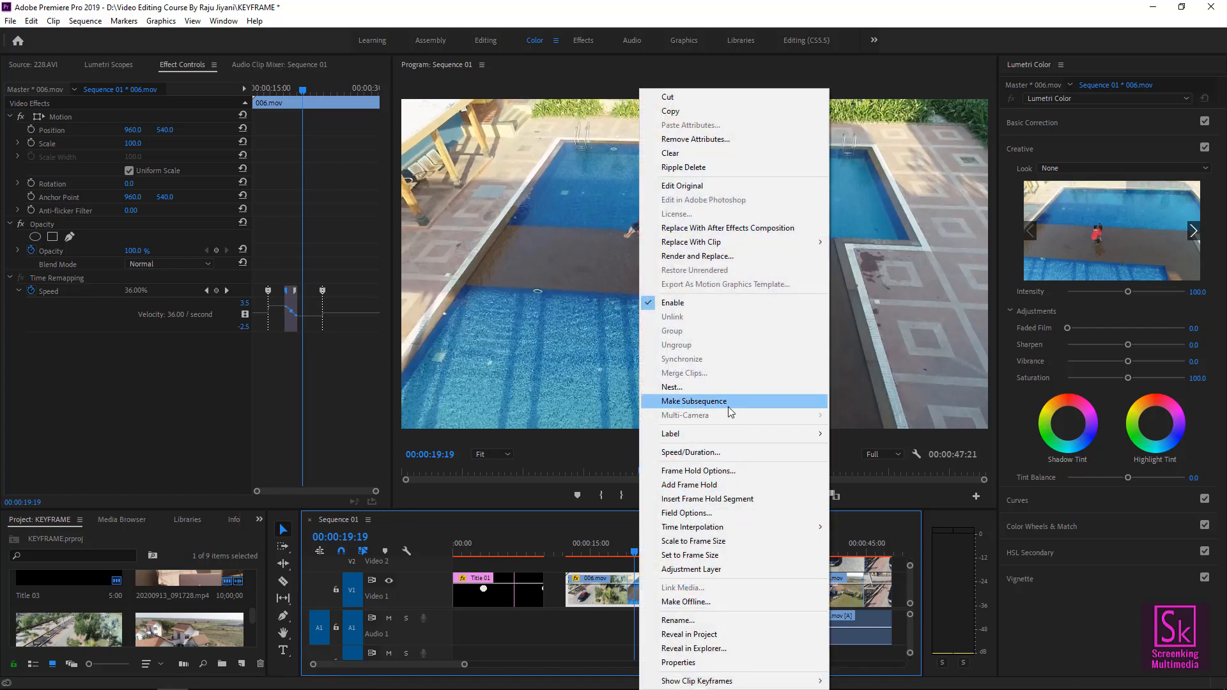
left_click(727, 140)
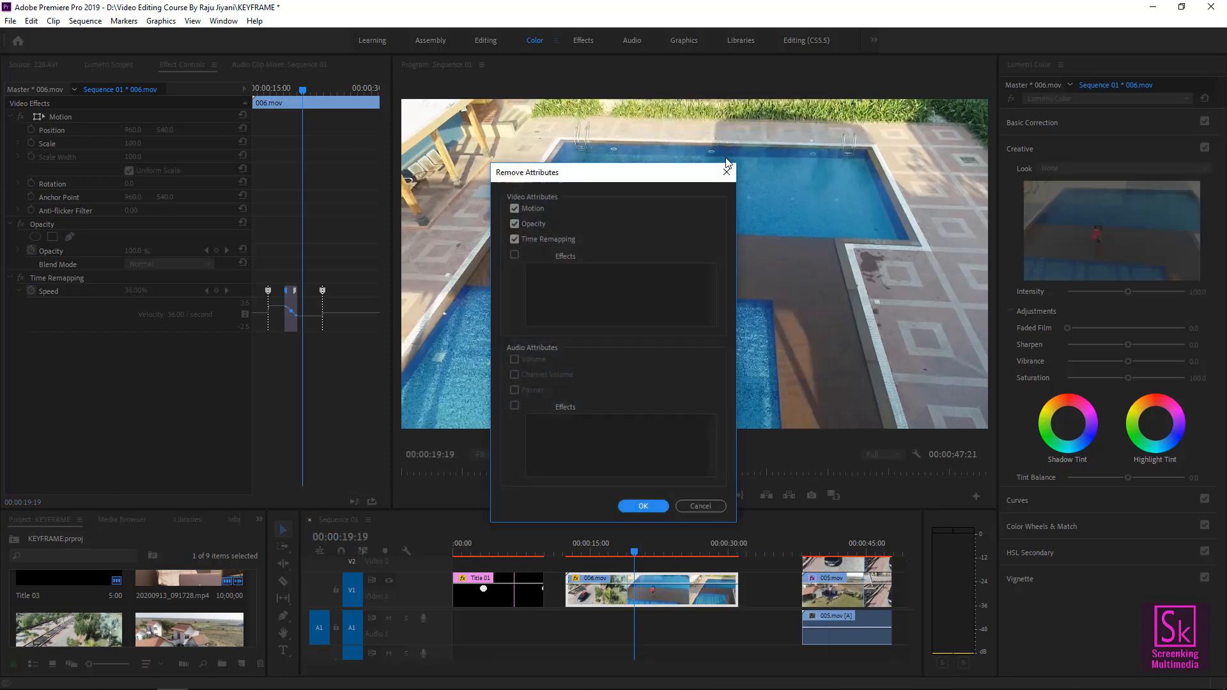
left_click(644, 506)
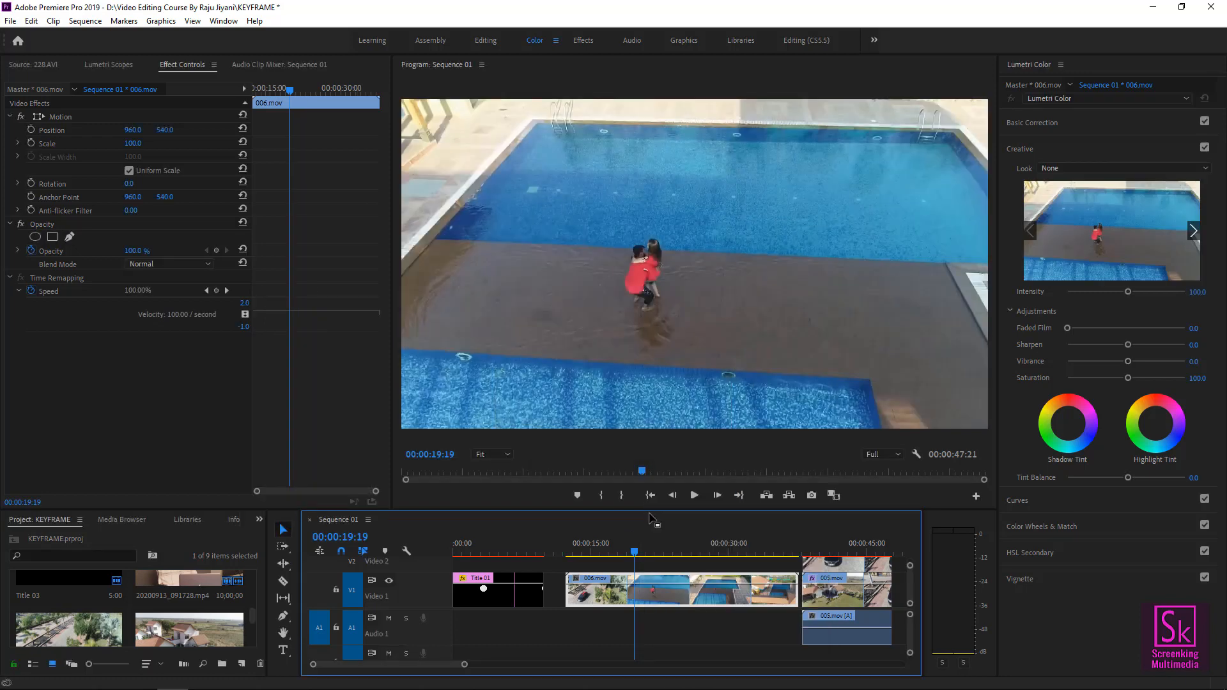
left_click(584, 548)
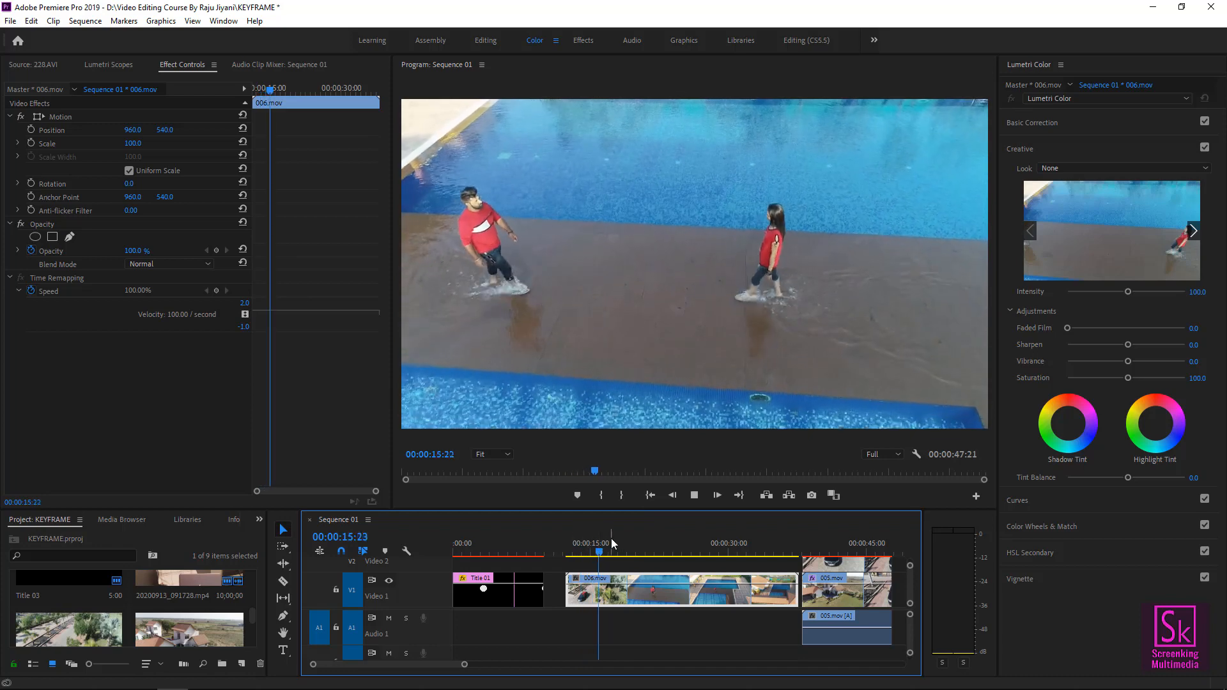
key("space")
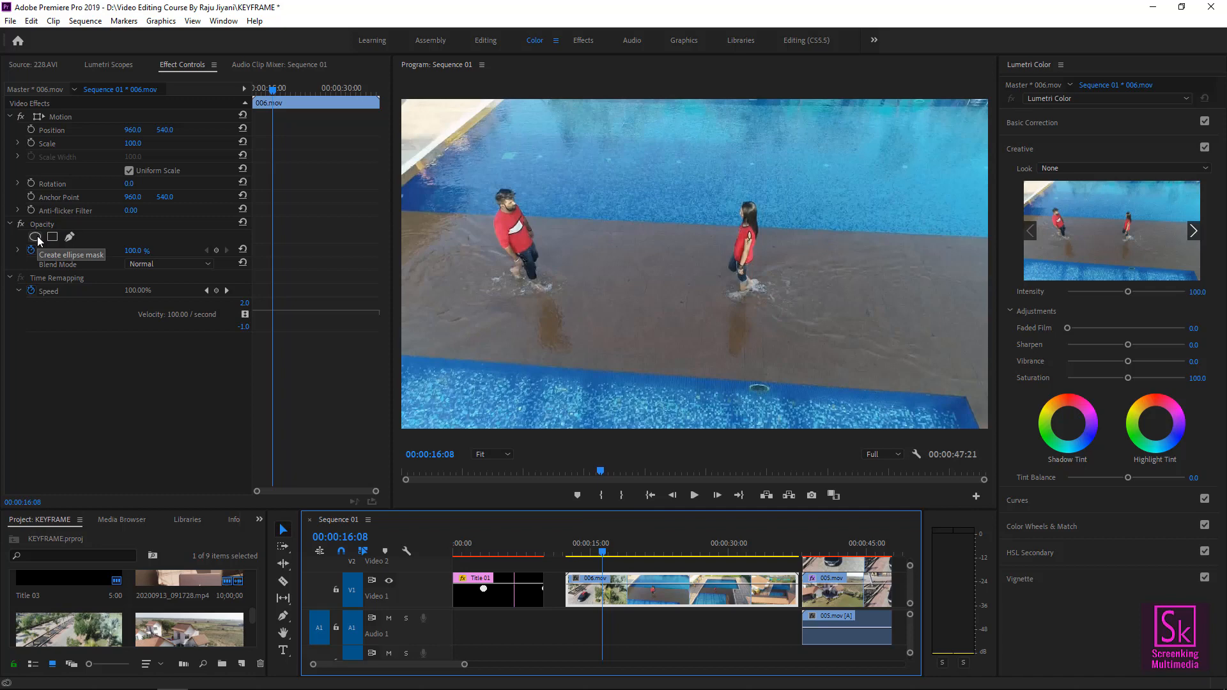
Add an ellipse opacity mask to 006.mov with an expansion of about 193 and a feather of about 160
left_click(36, 237)
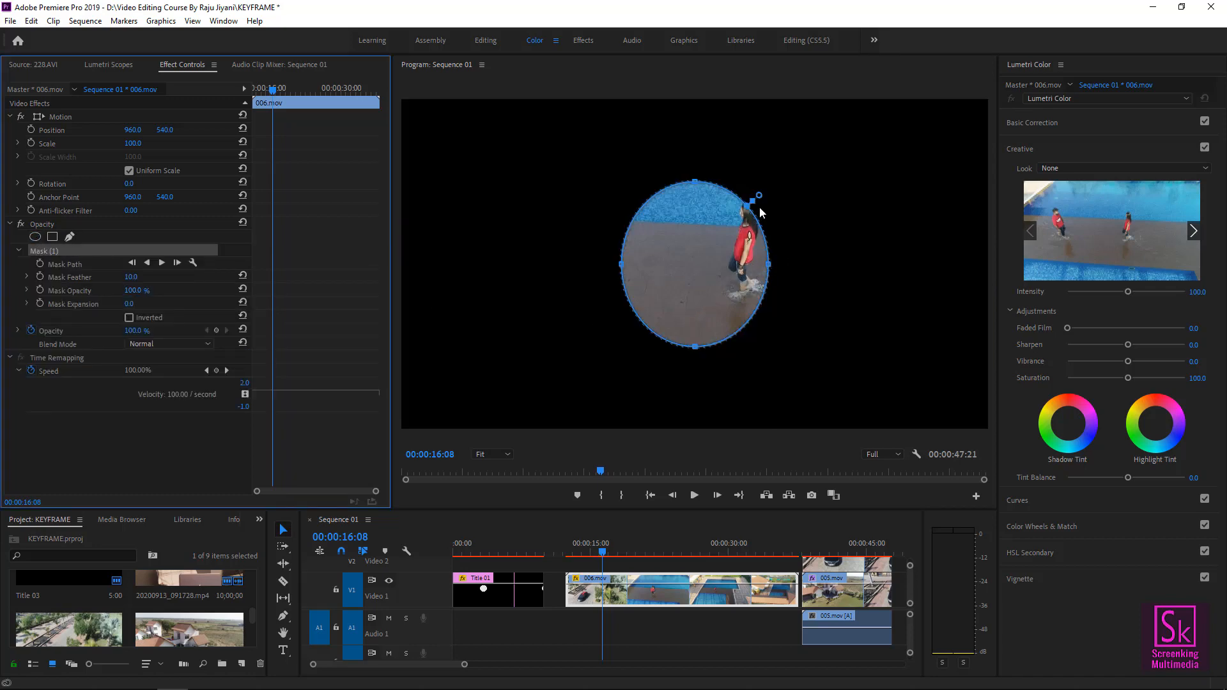
left_click_drag(755, 205, 828, 205)
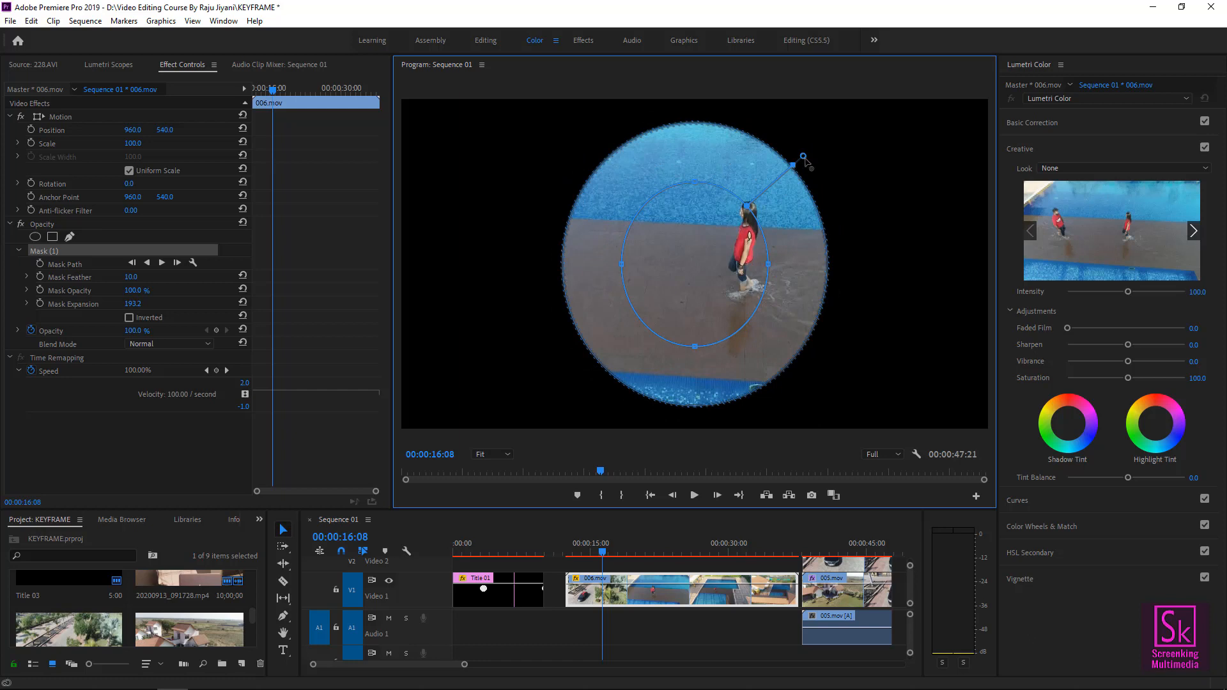
left_click_drag(805, 157, 847, 168)
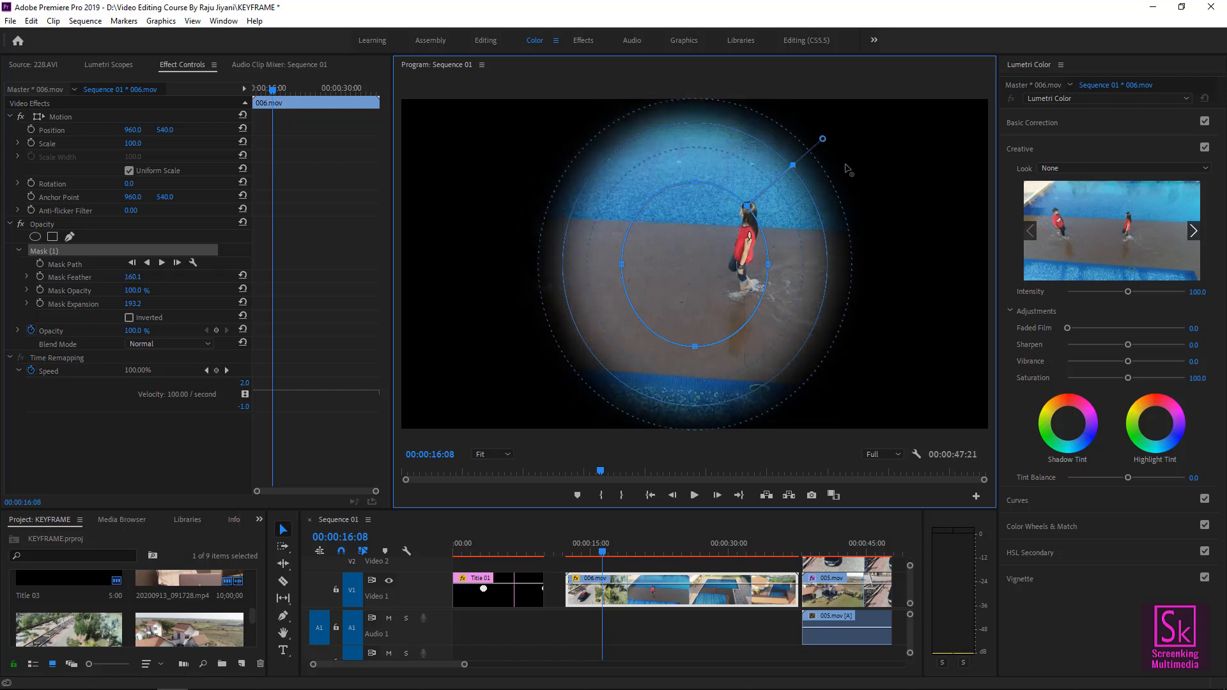
Widen the ellipse mask on both sides and move it out of the frame past its left edge
left_click_drag(768, 264, 822, 270)
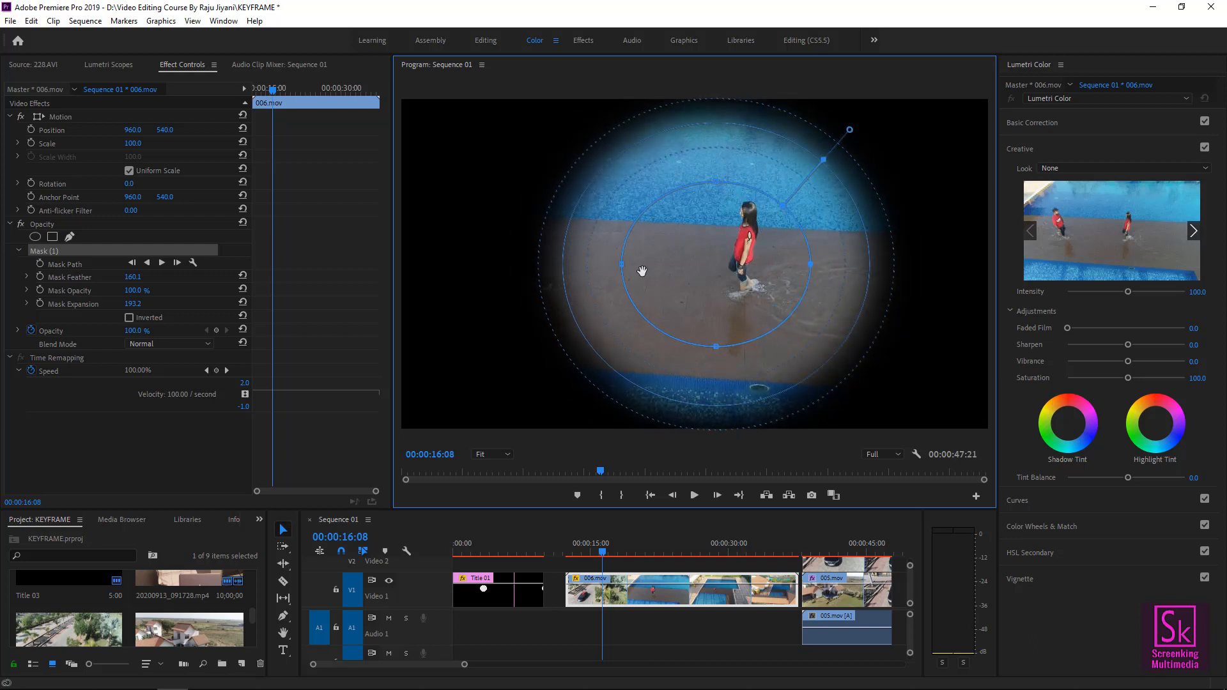
mouse_move(622, 264)
left_mouse_down()
mouse_move(594, 264)
mouse_move(608, 262)
left_mouse_up()
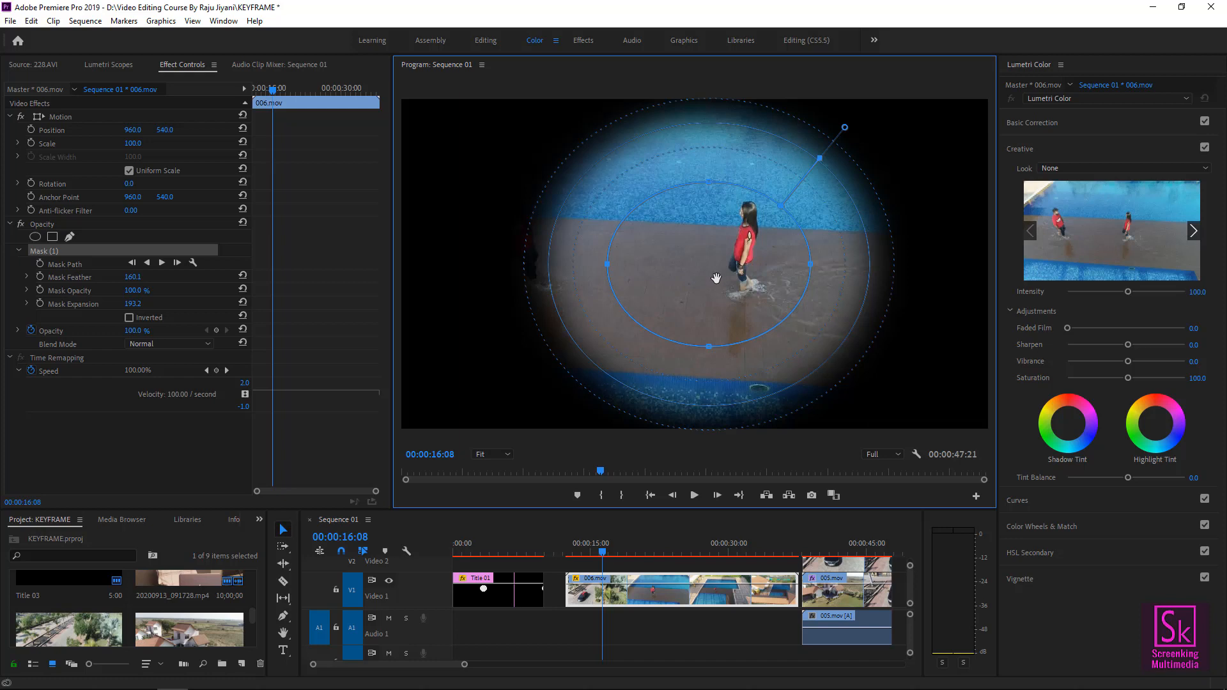
left_click_drag(688, 275, 235, 264)
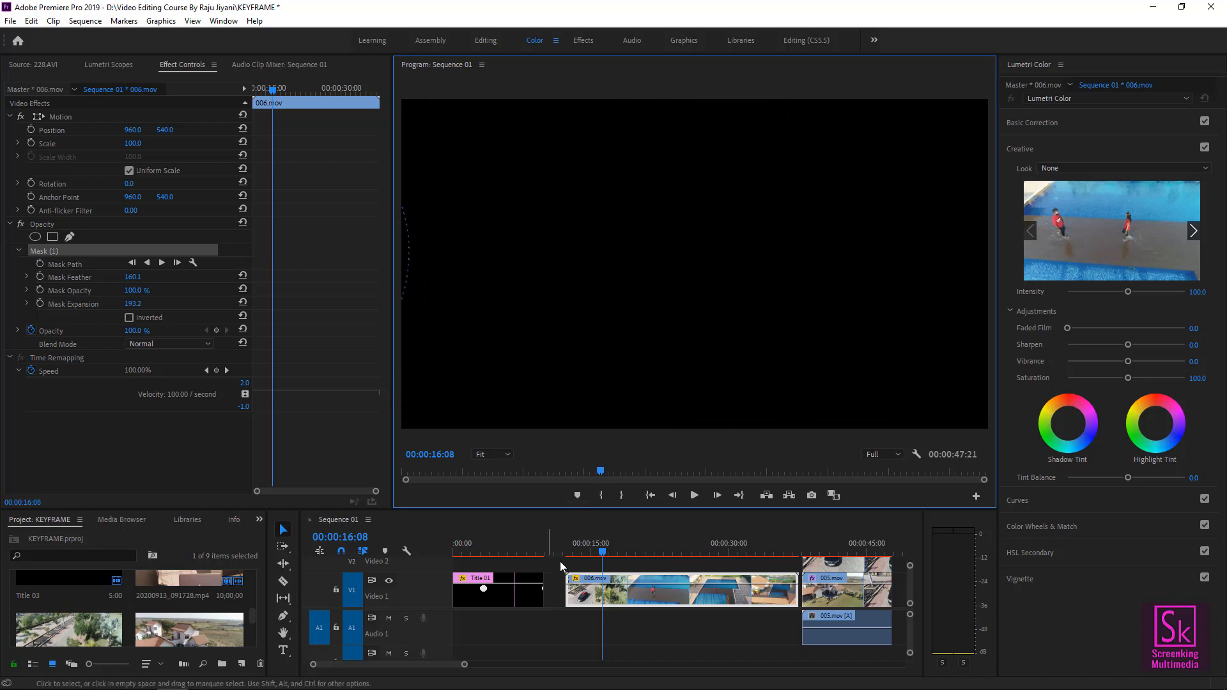
Turn on Mask Path animation at the start of 006.mov, at 00:00:12:11
left_click(577, 546)
left_click_drag(577, 548, 566, 548)
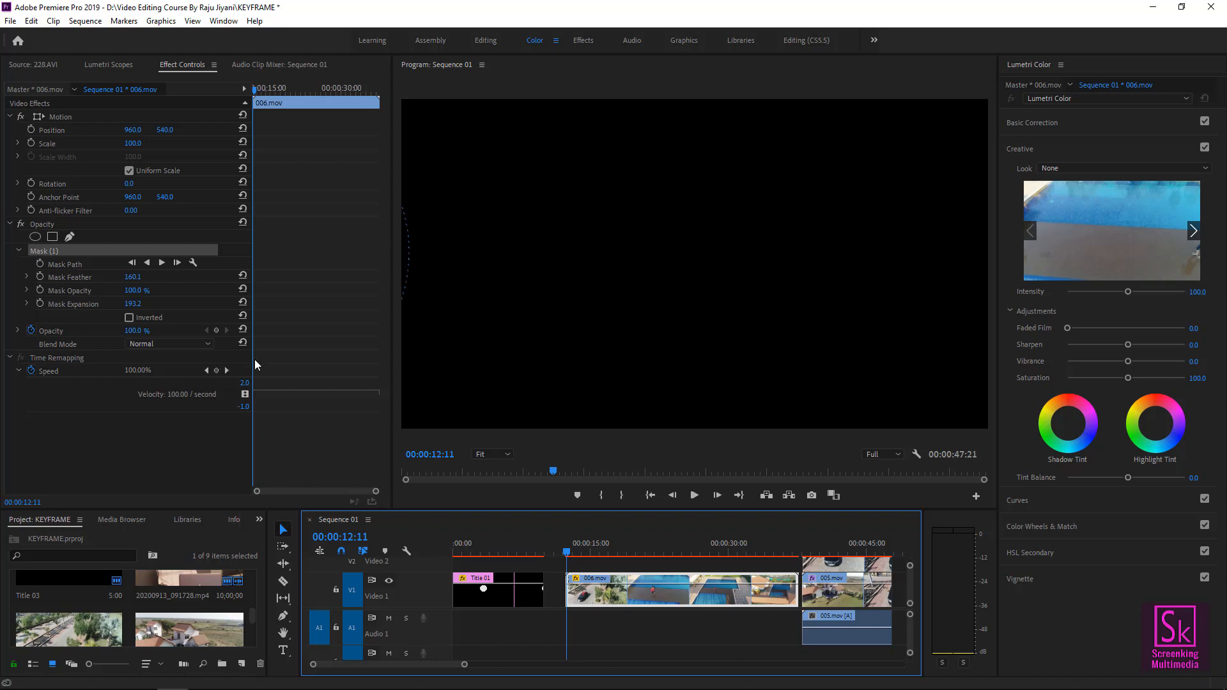
left_click(39, 264)
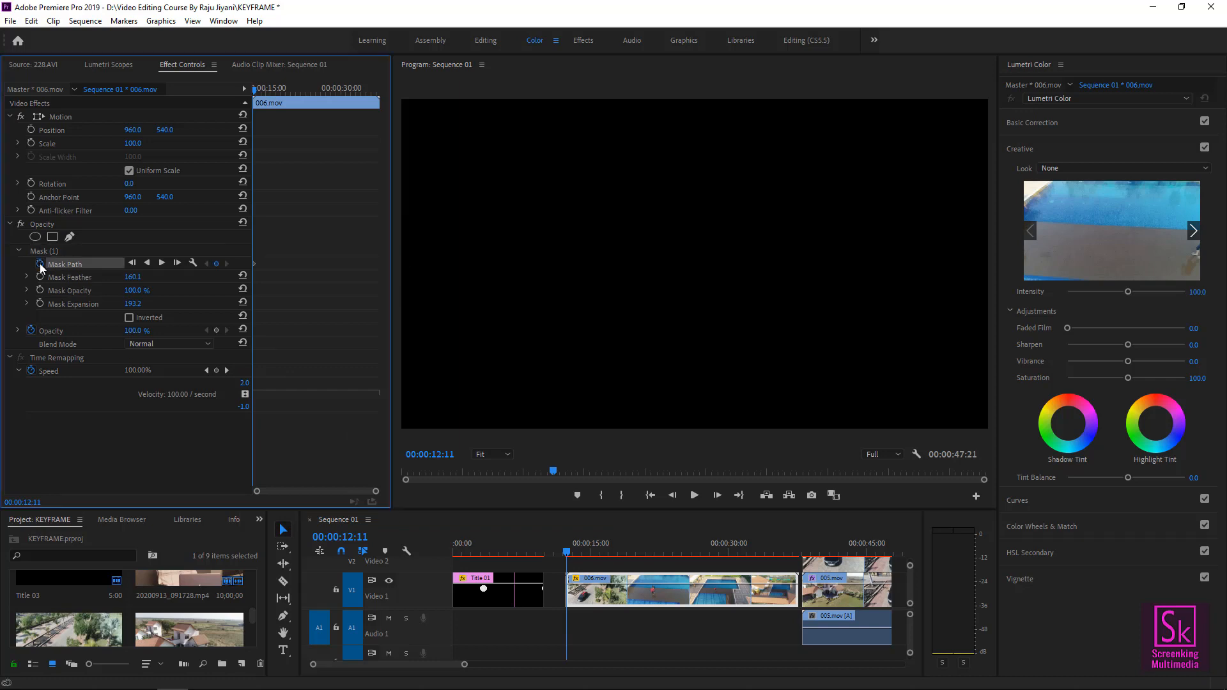
At 00:00:25:24, show the preview at 25% and move the mask beyond the frame's right edge for a second Mask Path keyframe
left_click_drag(257, 93, 322, 106)
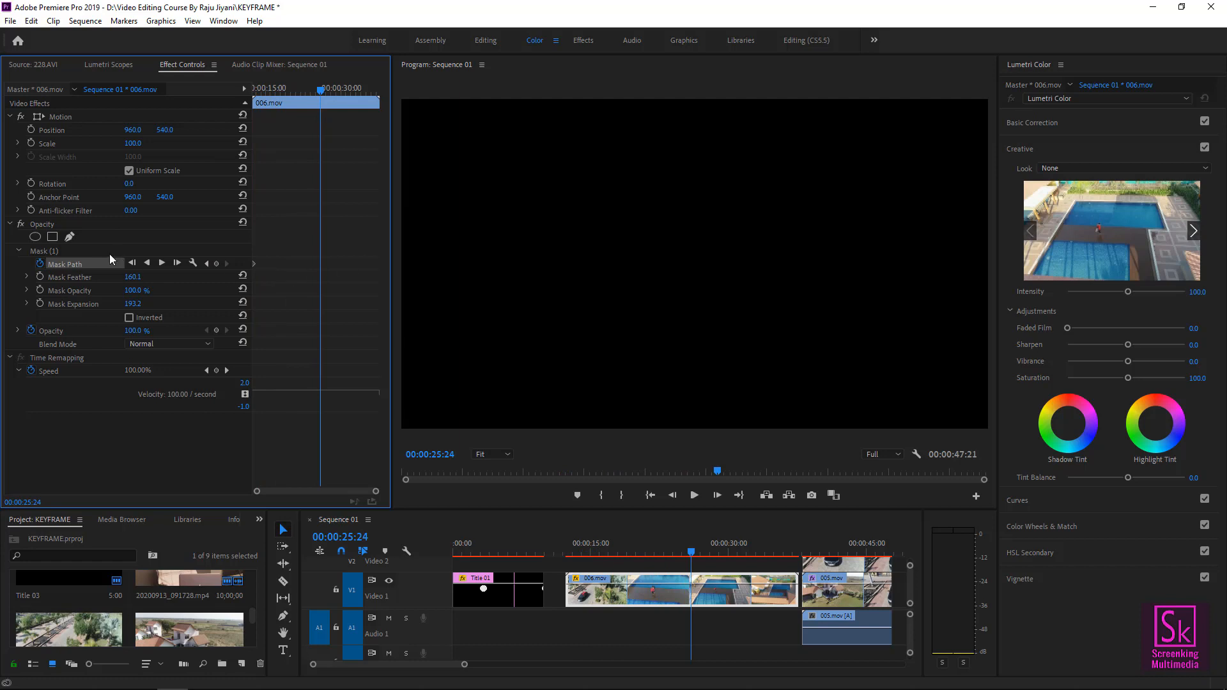
left_click(54, 250)
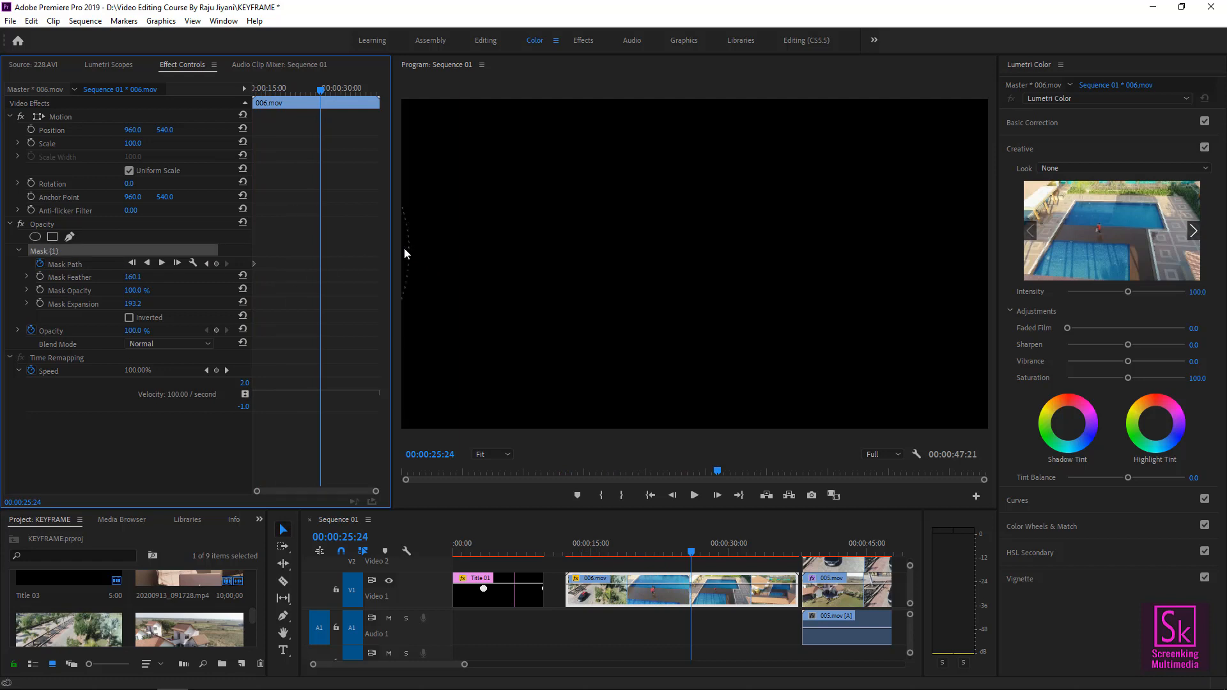
left_click(500, 454)
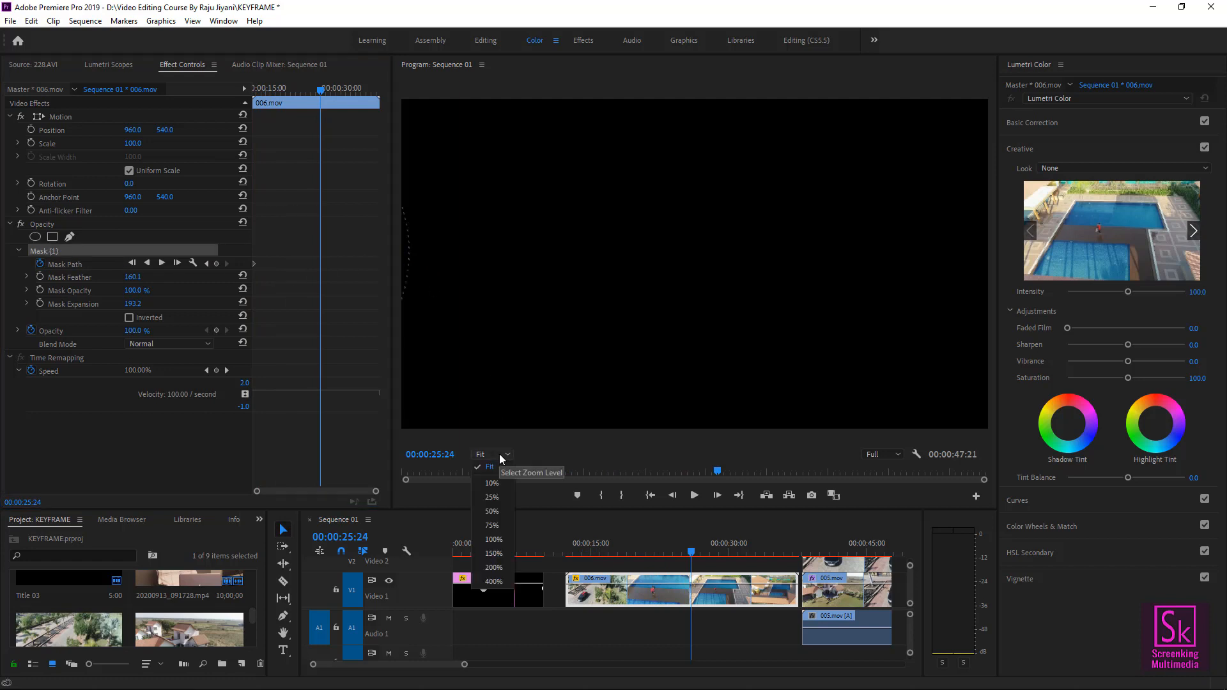
left_click(502, 500)
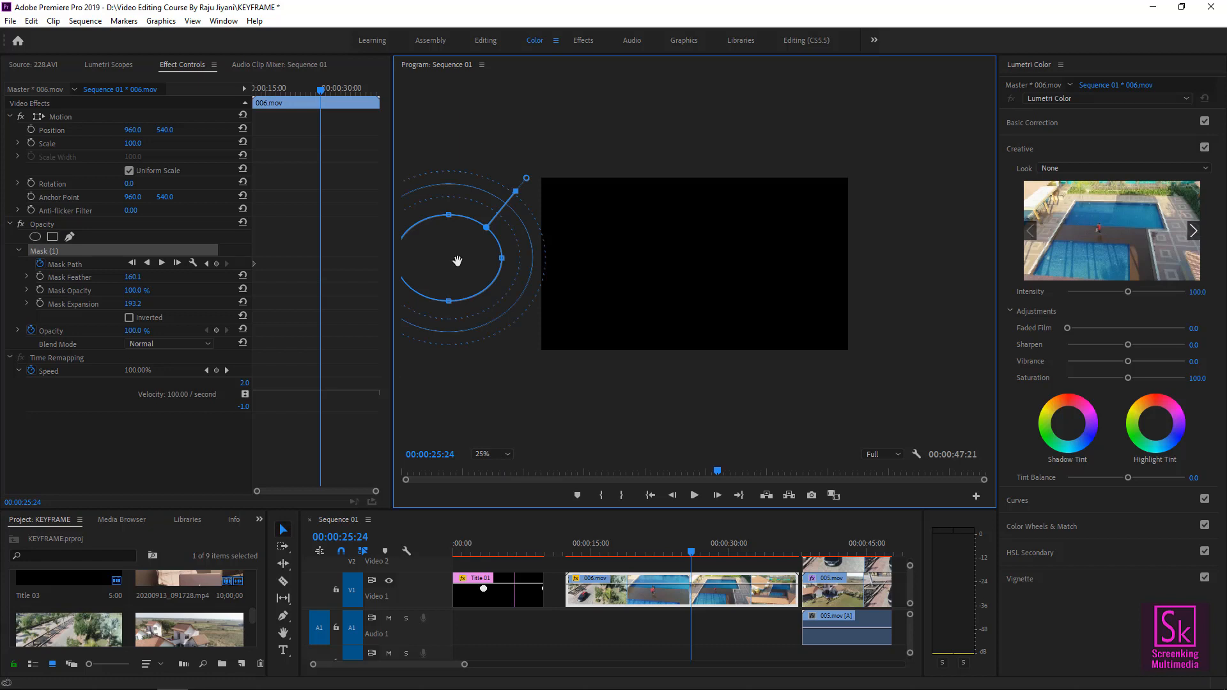
left_click_drag(458, 261, 963, 267)
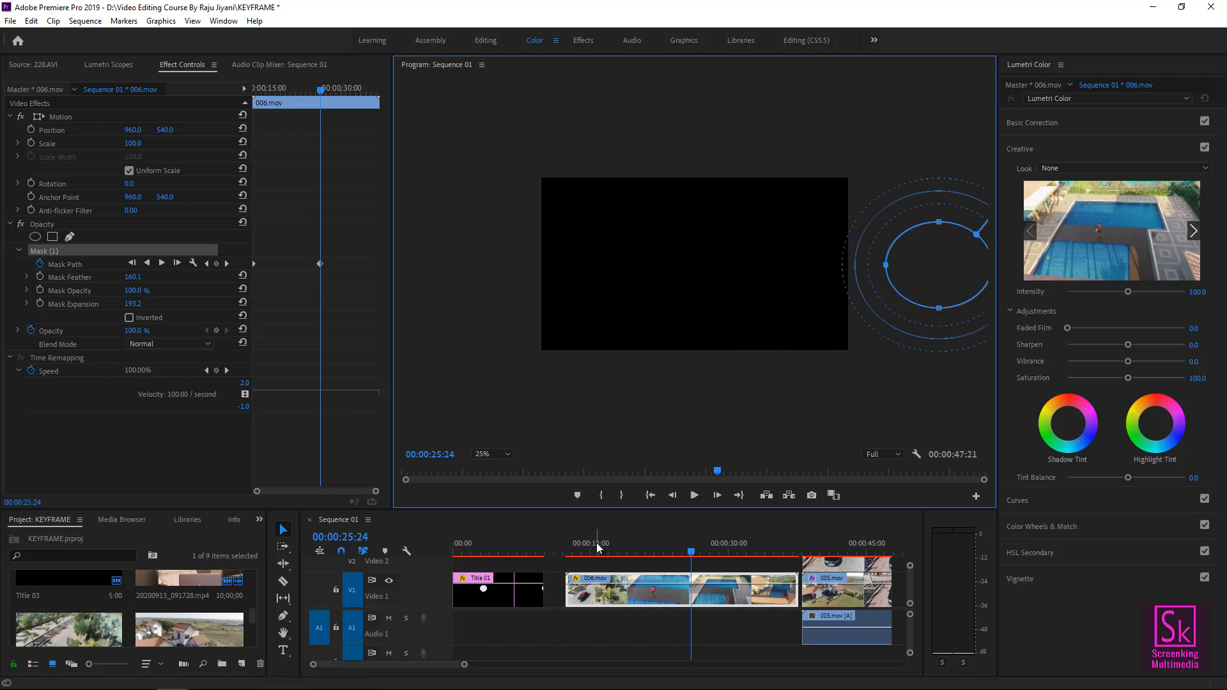
Set the program playback resolution to 1/4 and play the mask animation from the start of 006.mov
left_click_drag(596, 543, 566, 541)
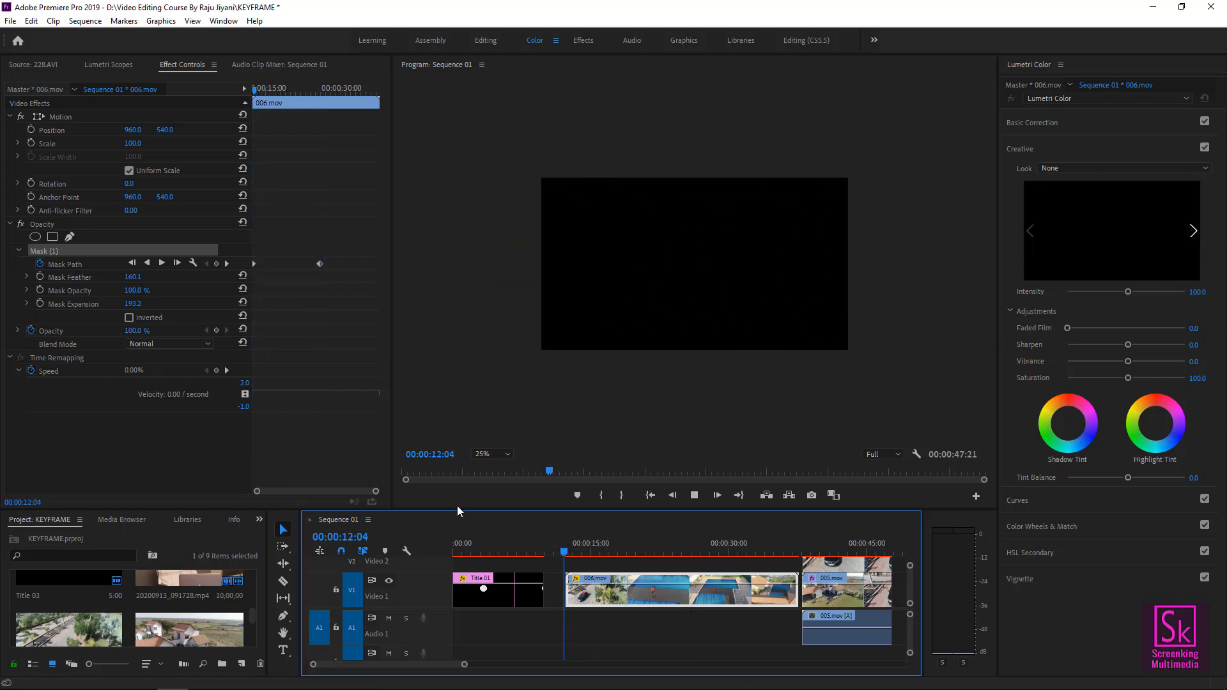
key("space")
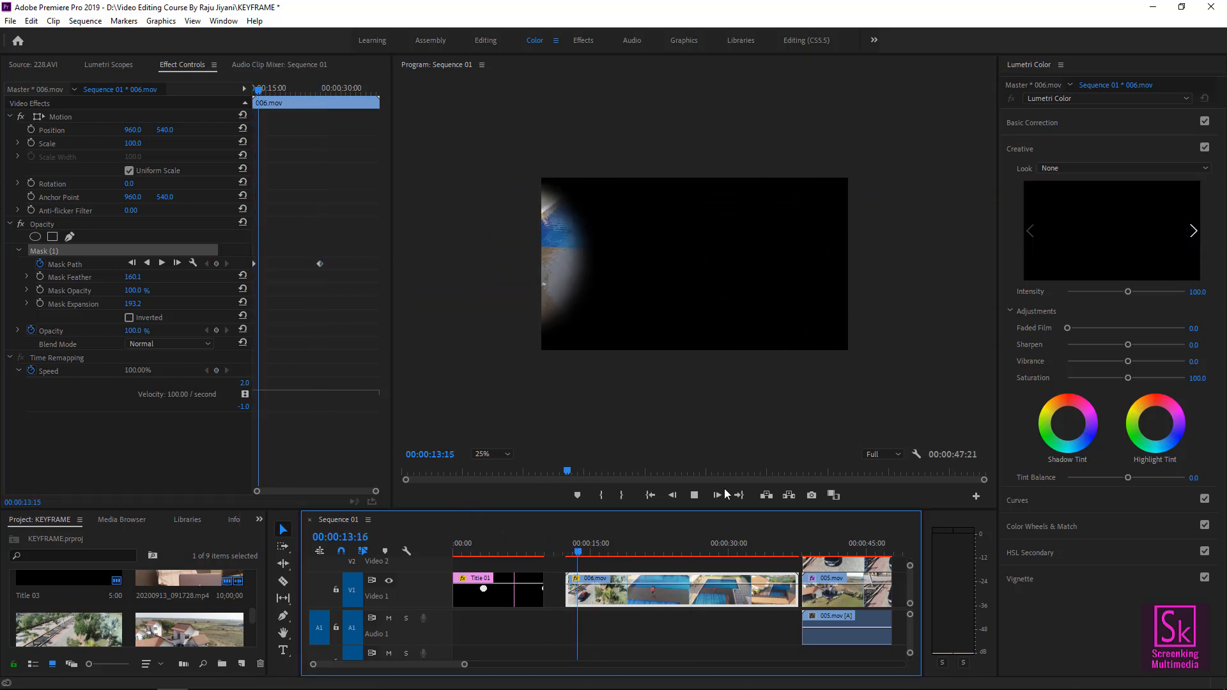
key("space")
left_click(882, 452)
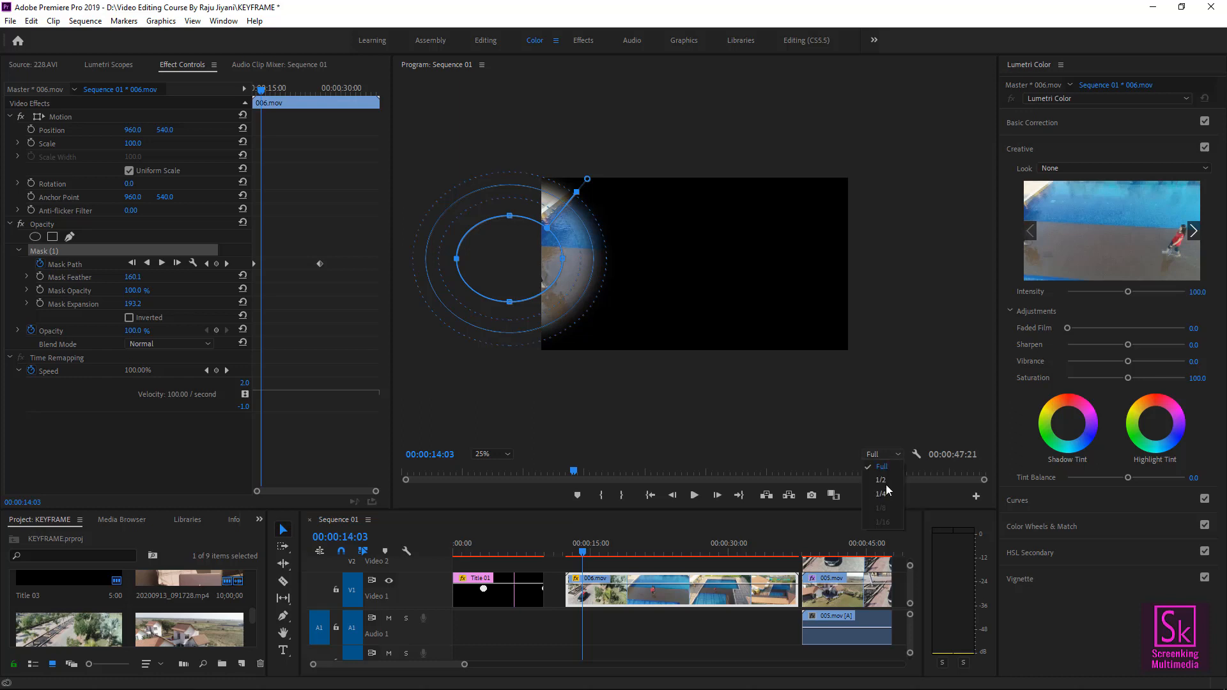
left_click(884, 491)
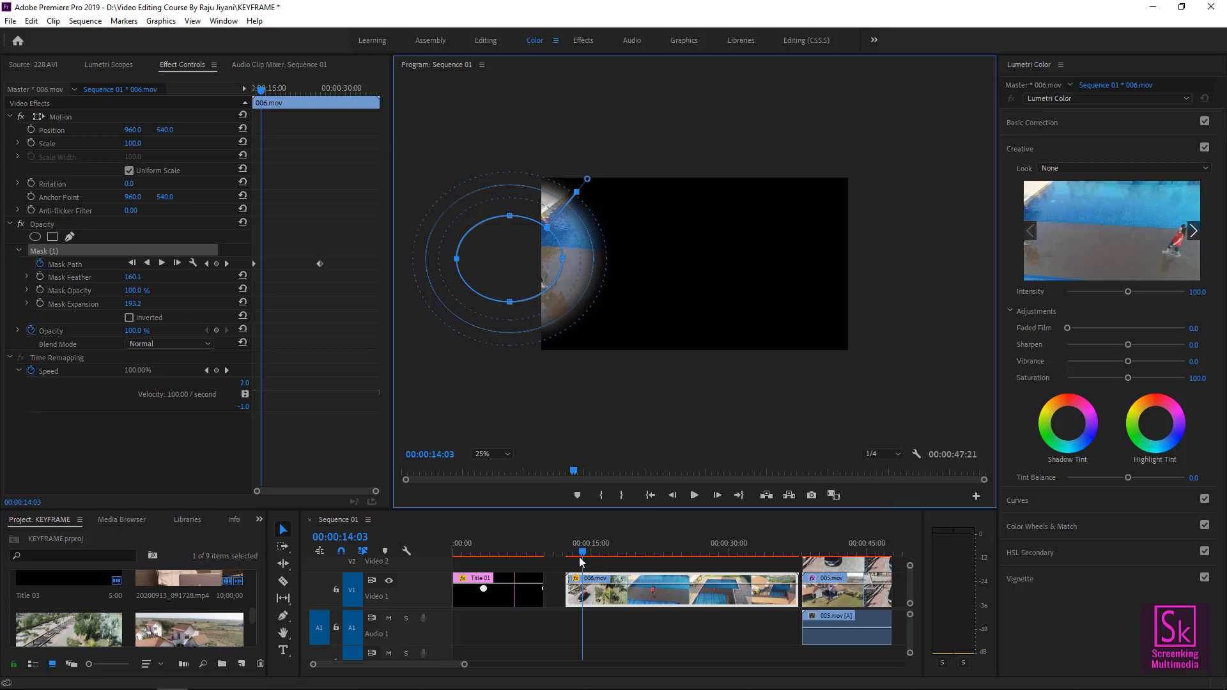
left_click_drag(583, 554, 568, 555)
key("space")
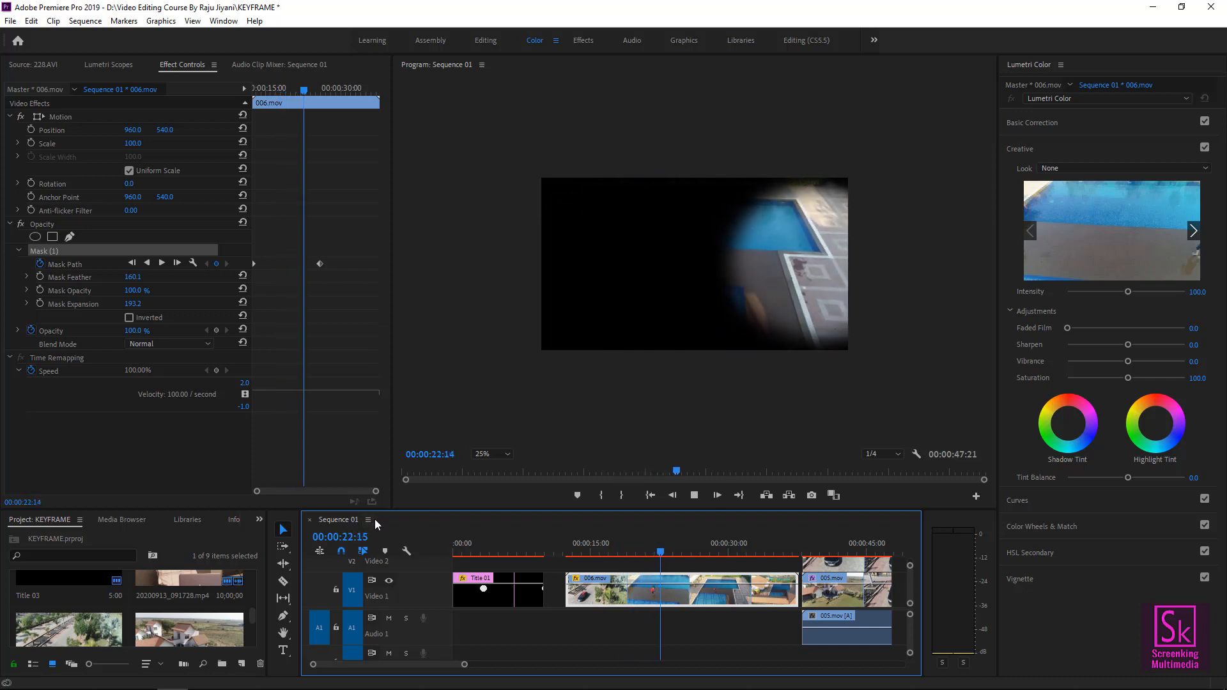
key("space")
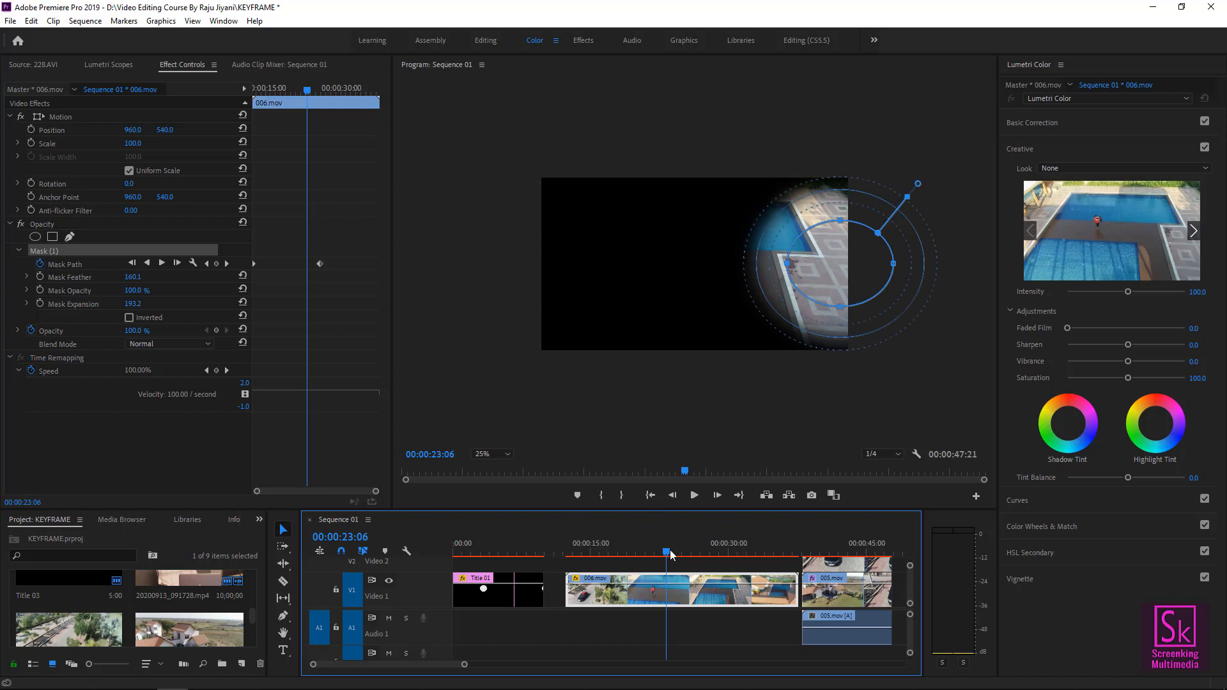
Return to 00:00:18:19 and move the masked 006.mov clip up from Video 1 to Video 2
left_click_drag(667, 548, 627, 538)
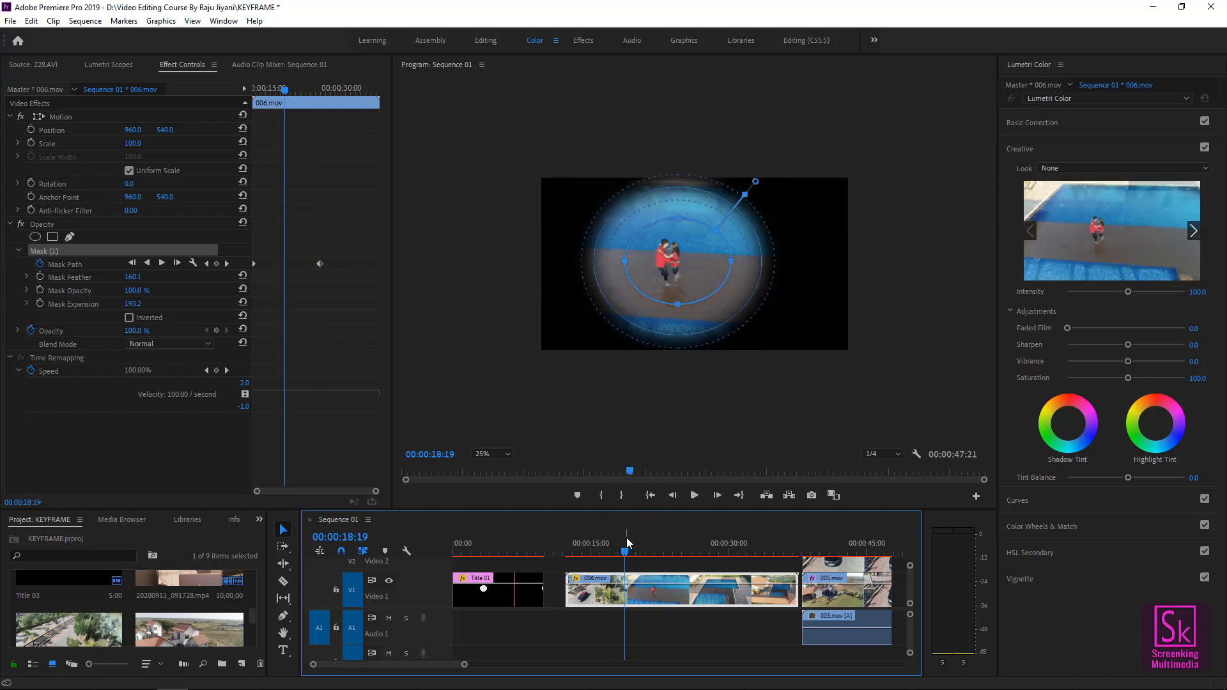
left_click_drag(667, 595, 668, 567)
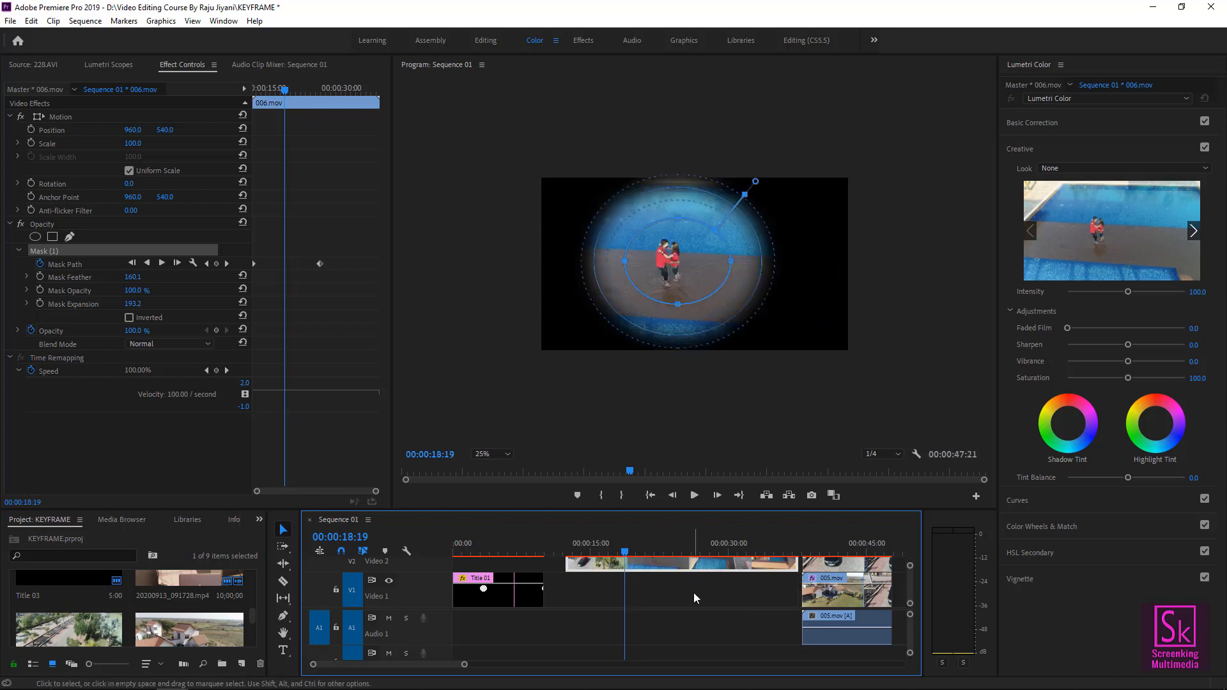
left_click(210, 634)
left_click_drag(181, 639, 561, 666)
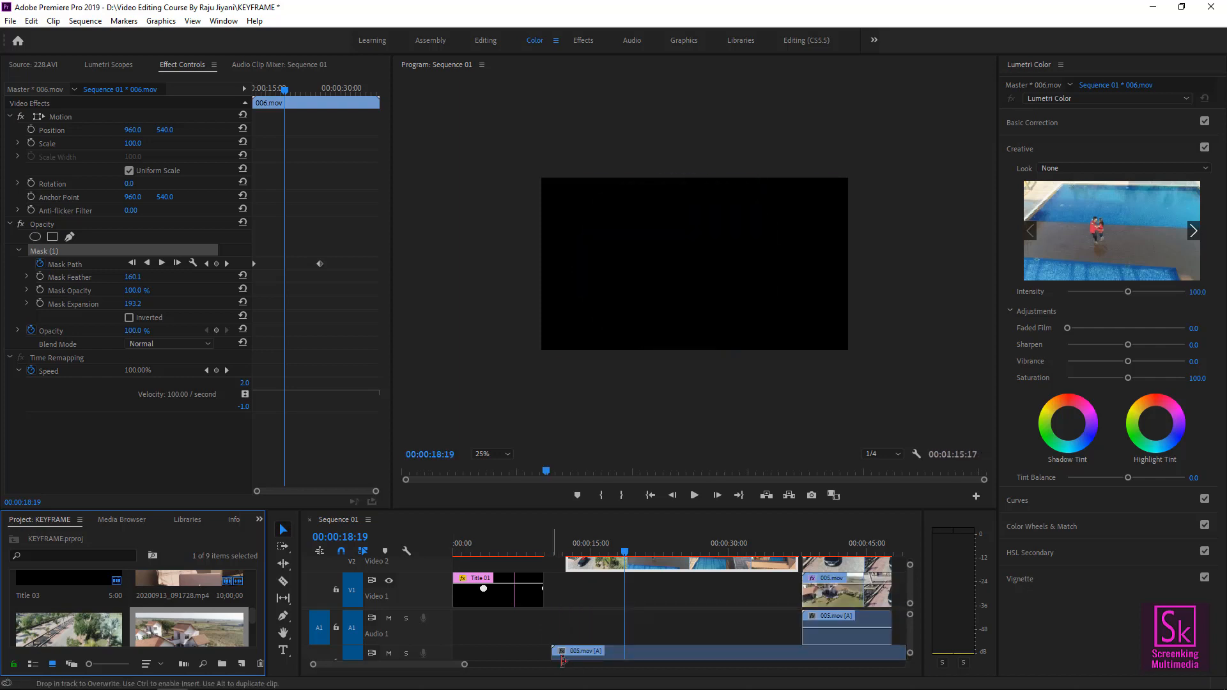
left_click(602, 657)
key("Delete")
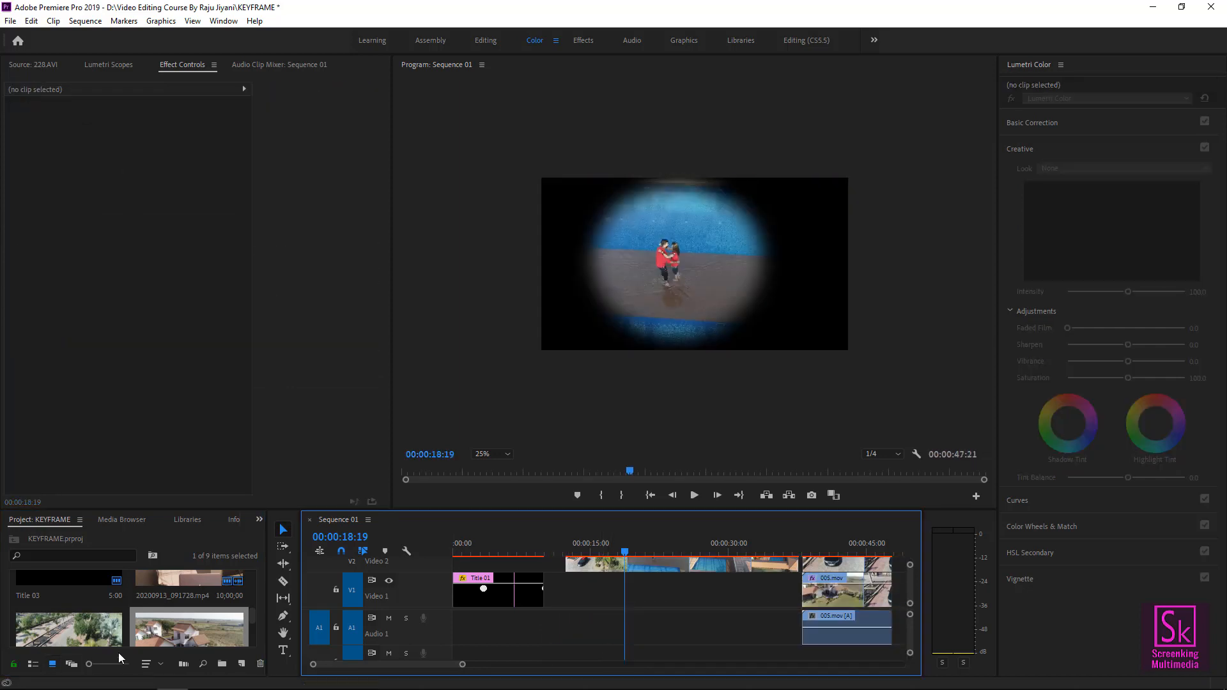
Mark an out point at 00:01:27:21 in 005.mov and place only its video on Video 1 beneath the start of 006.mov
double_click(184, 630)
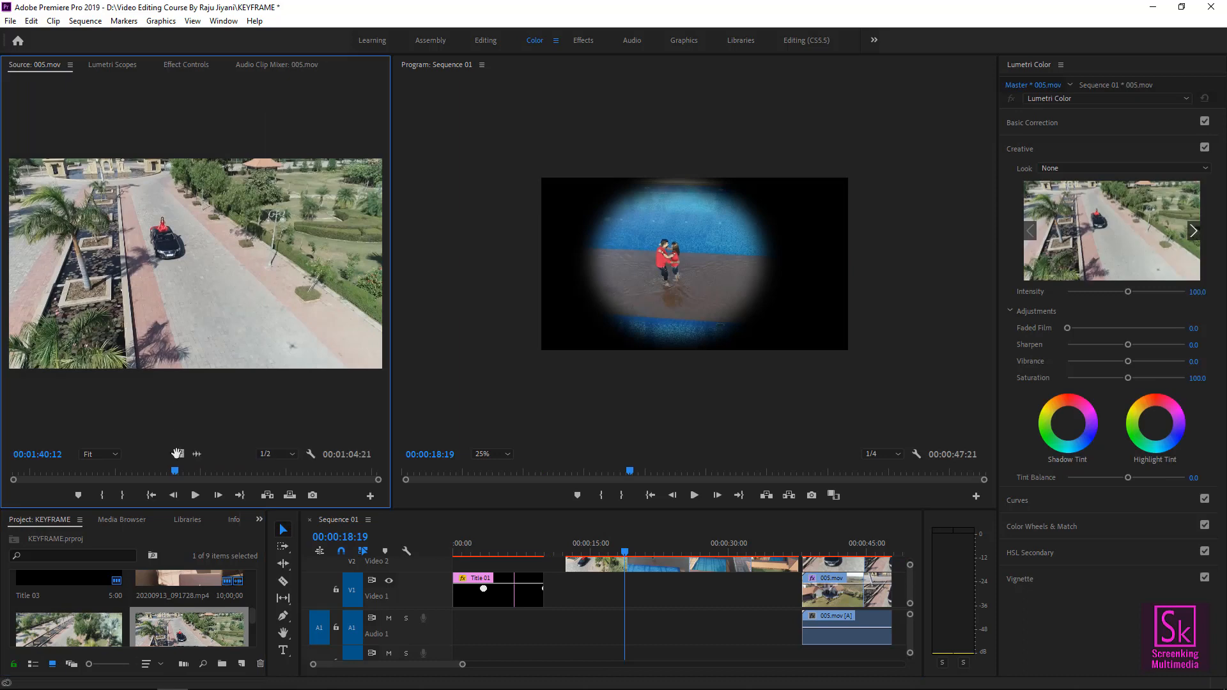
left_click(103, 472)
key("o")
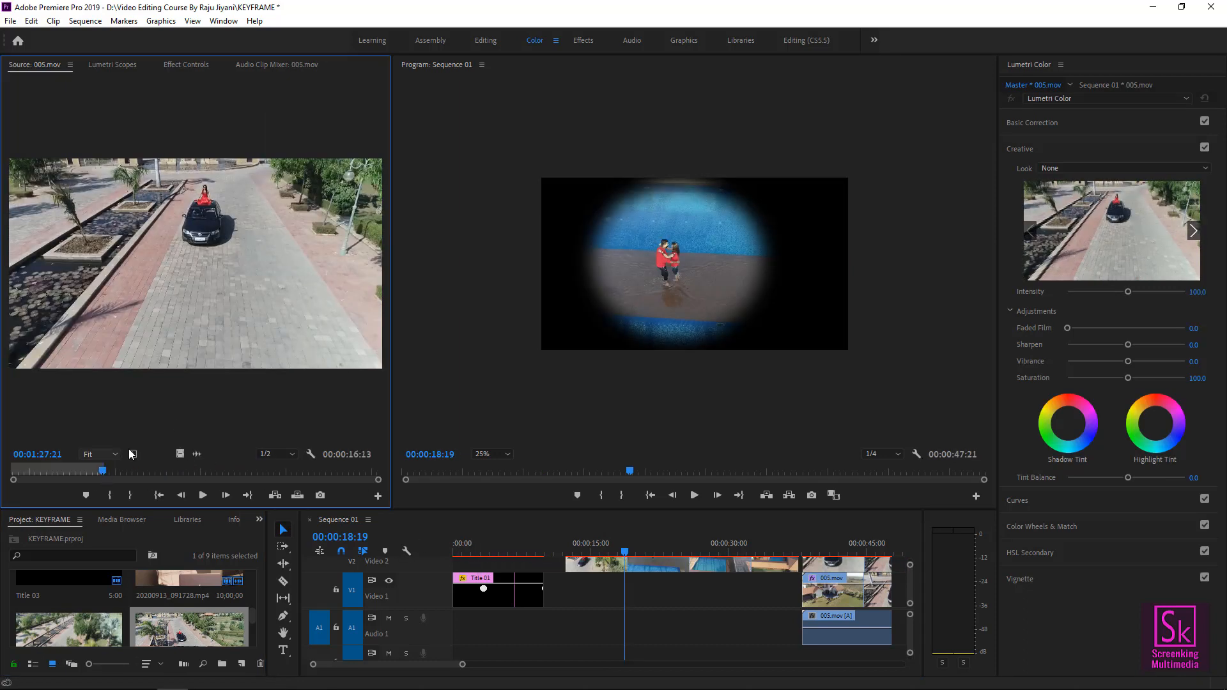
left_click_drag(180, 454, 564, 549)
Play the masked 006.mov over 005.mov and return to 00:00:19:19
left_click(581, 548)
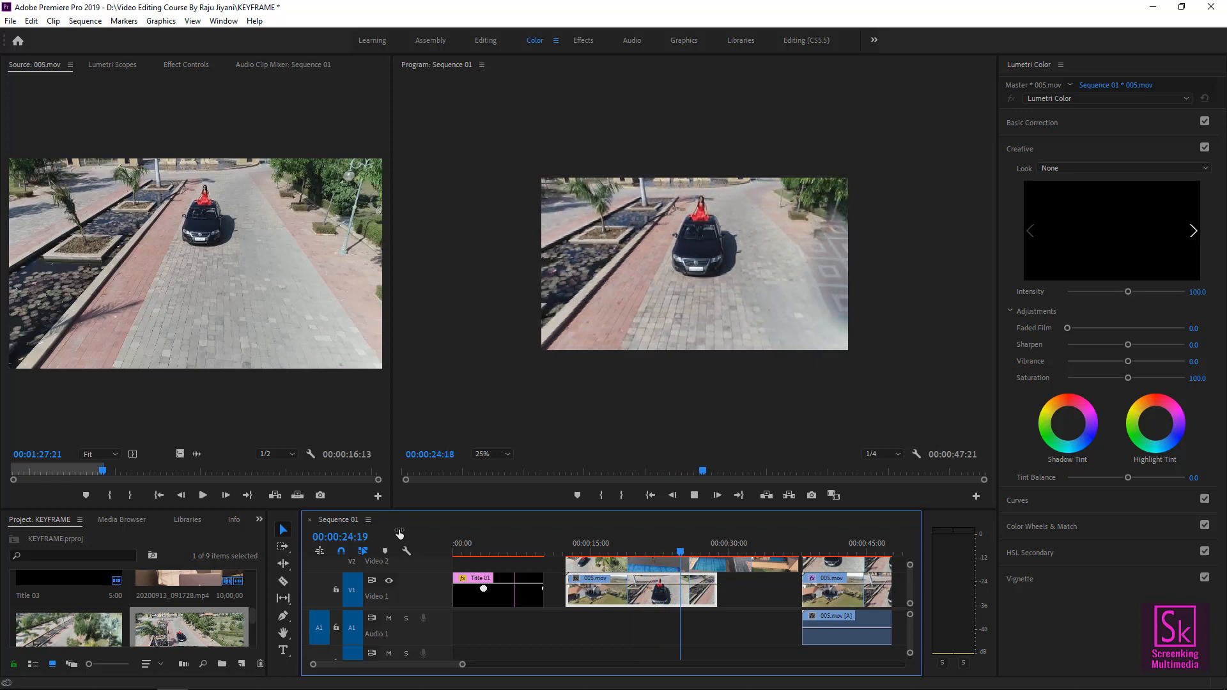
key("space")
left_click(634, 548)
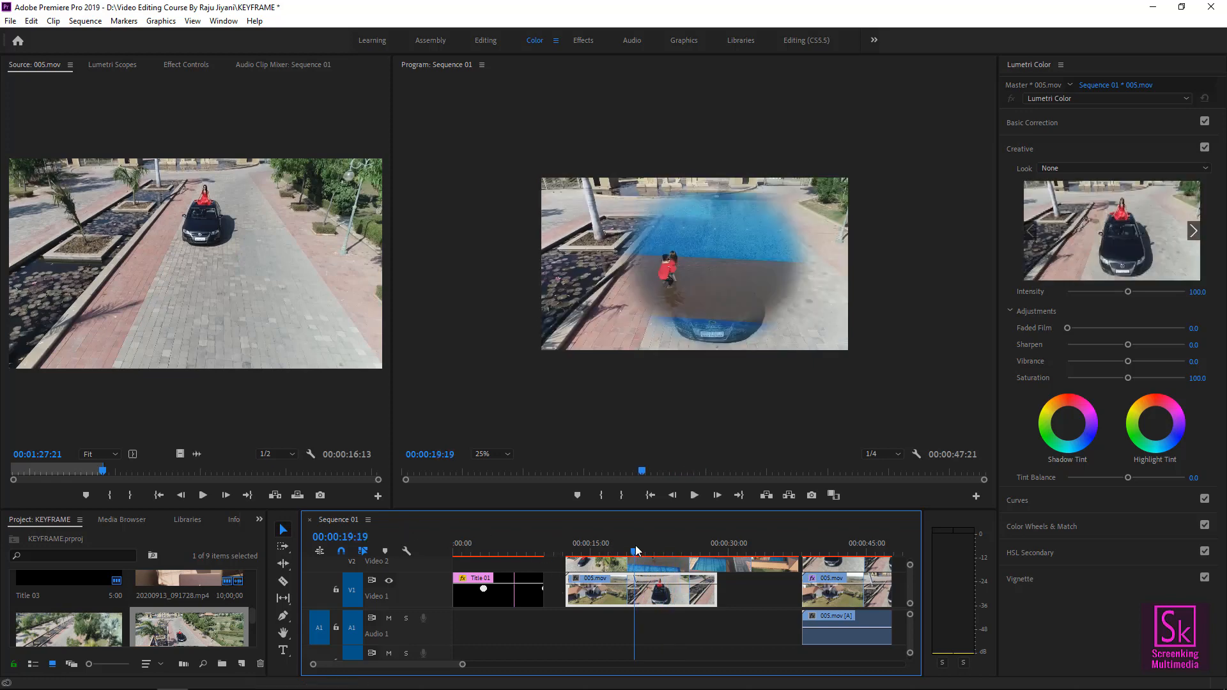
Set the Mask Feather of the 006.mov clip on Video 2 to 0 and invert its opacity mask
left_click(639, 566)
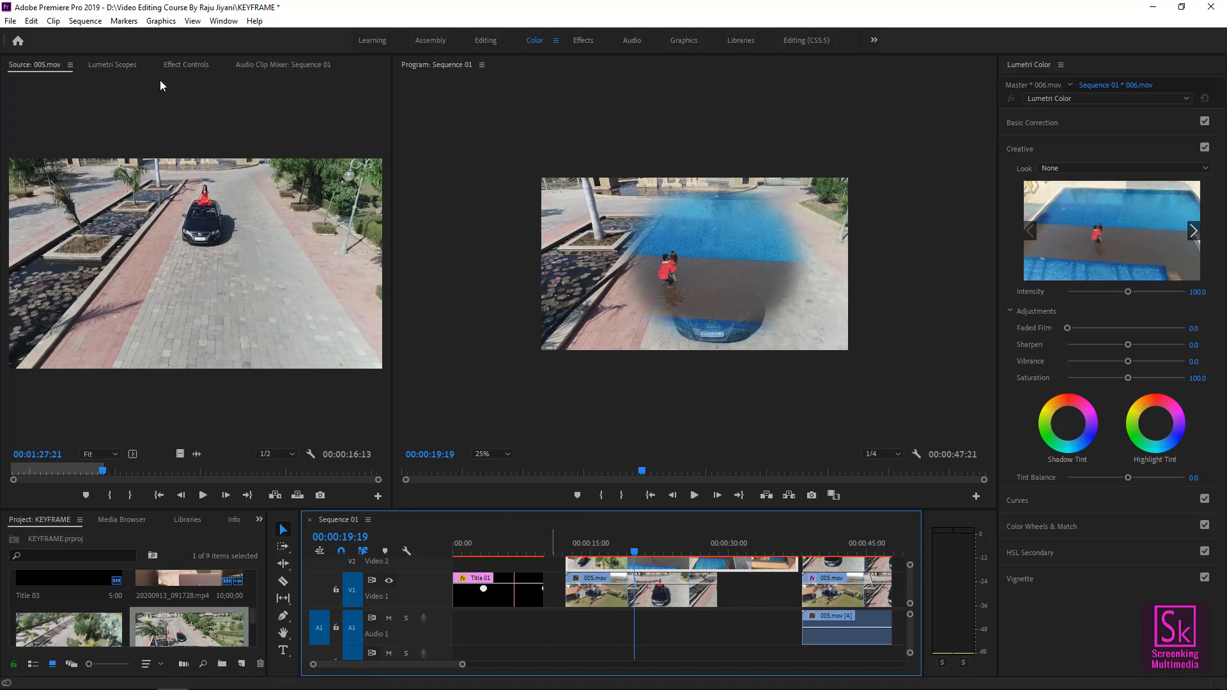
left_click(195, 65)
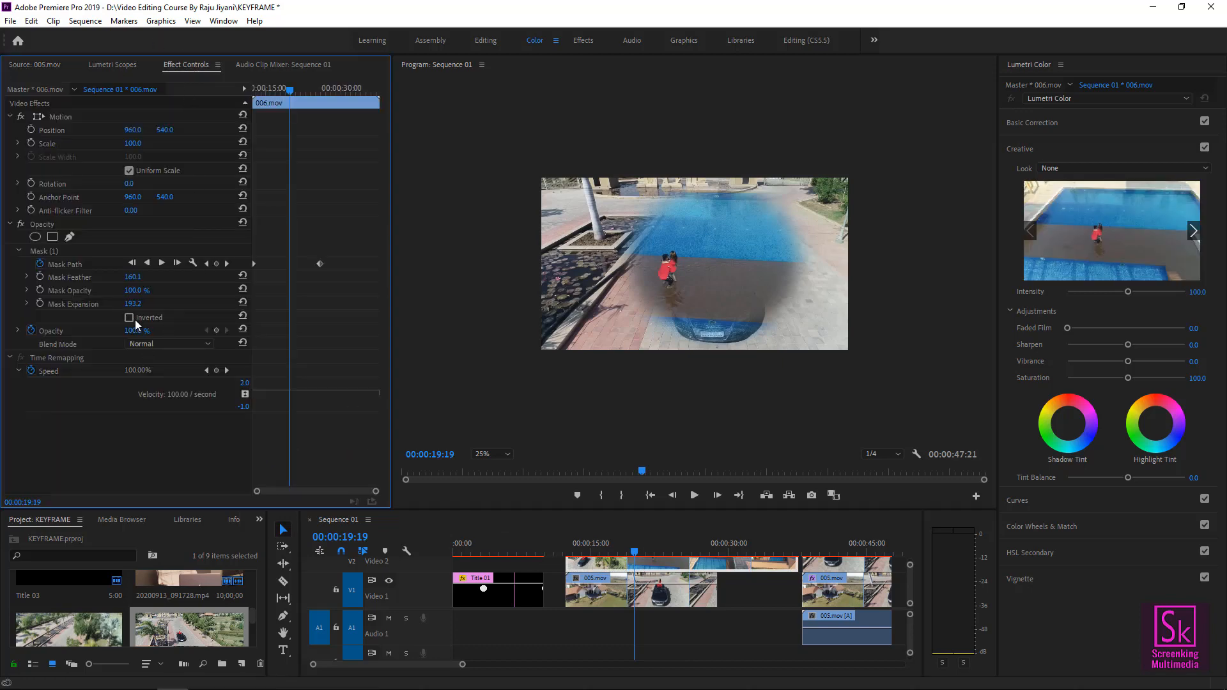
mouse_move(132, 281)
left_mouse_down()
mouse_move(112, 277)
mouse_move(149, 277)
mouse_move(90, 276)
mouse_move(137, 291)
left_mouse_up()
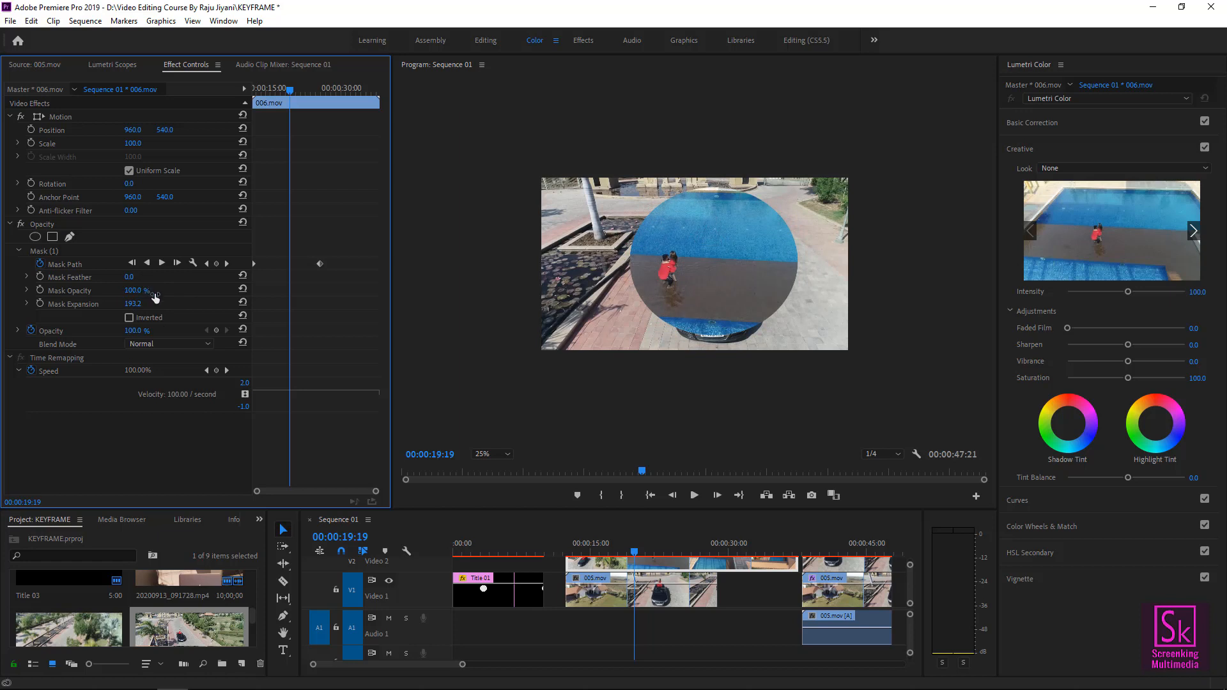
left_click(150, 318)
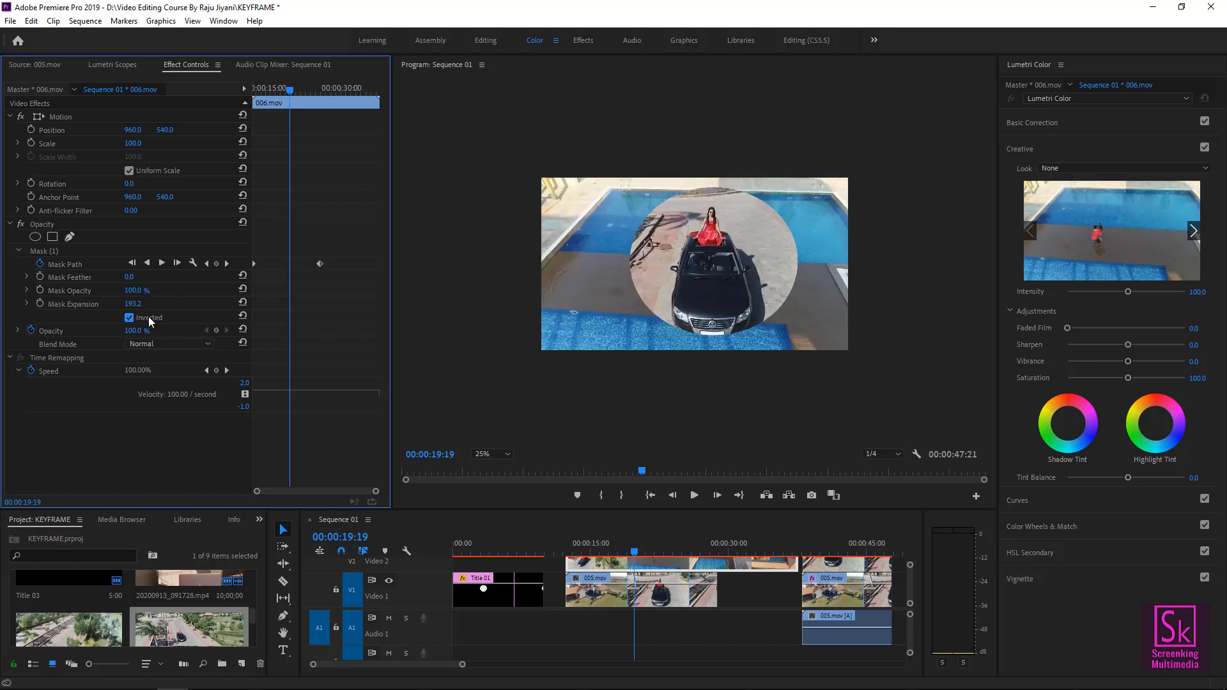
Play the inverted mask animation from 00:00:12:04 and return to 00:00:19:13
left_click_drag(583, 551, 567, 550)
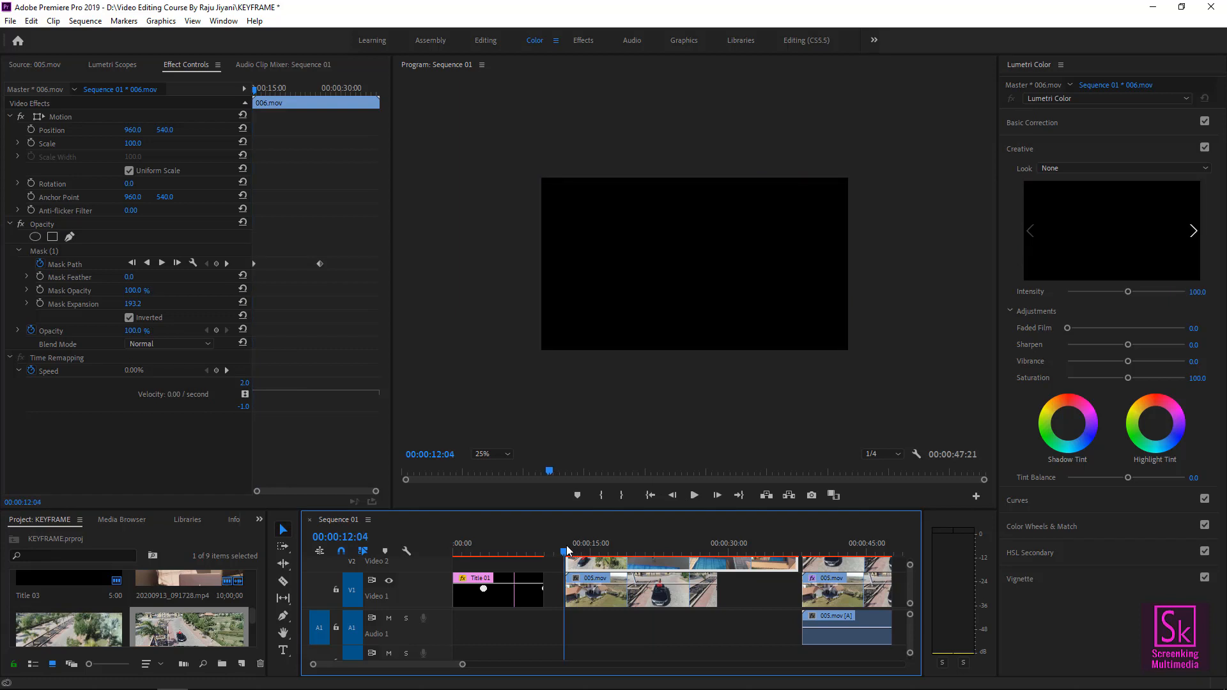
key("space")
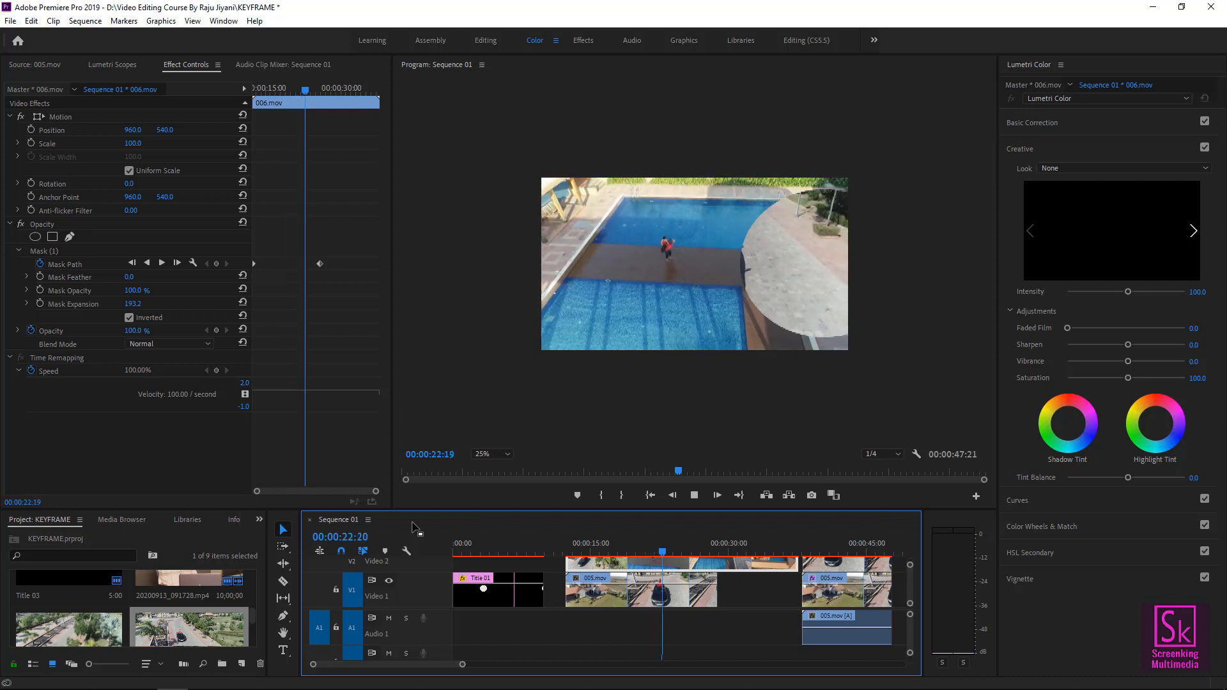
key("space")
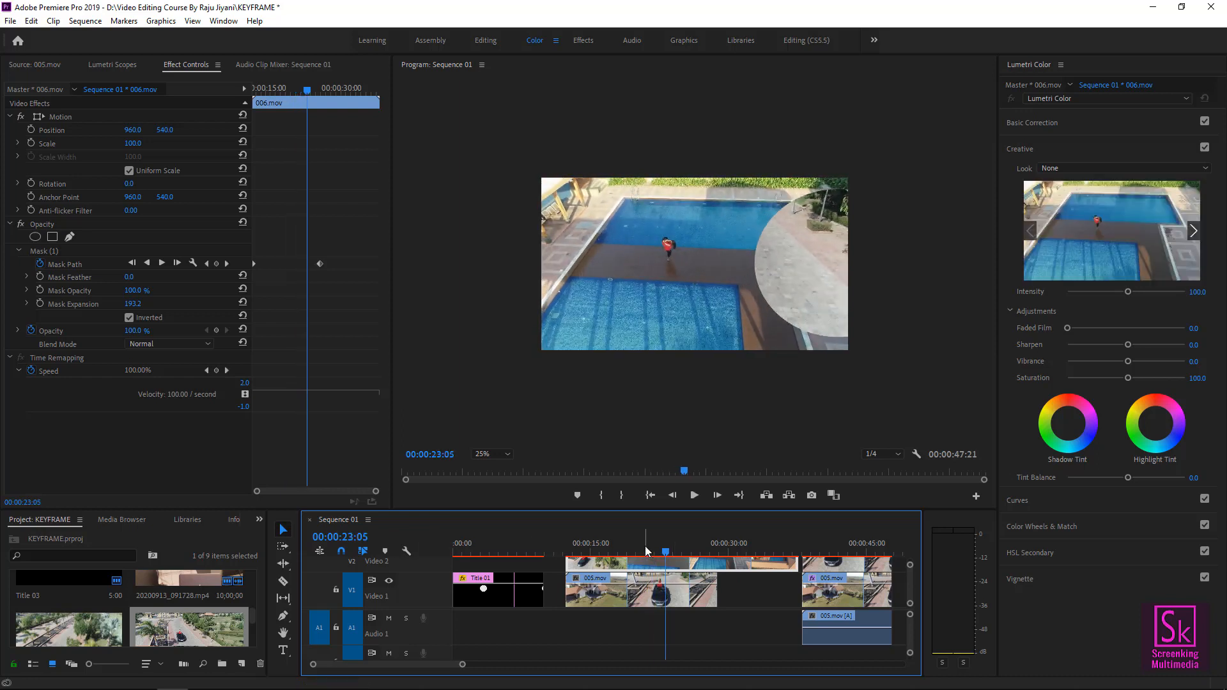
mouse_move(646, 548)
left_mouse_down()
mouse_move(611, 549)
mouse_move(629, 548)
left_mouse_up()
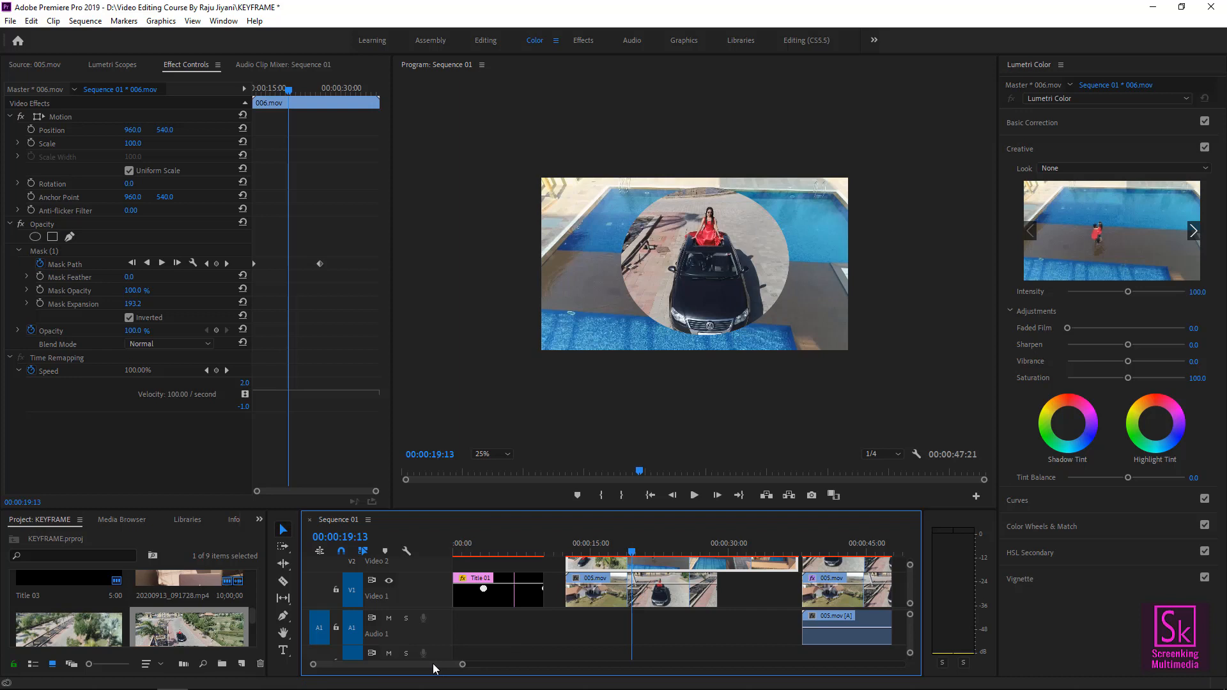
Go to 00:00:40:09 in the stacked 005.mov clips and toggle the Video 2 track's output off and on to compare the layers
left_click_drag(432, 663, 450, 666)
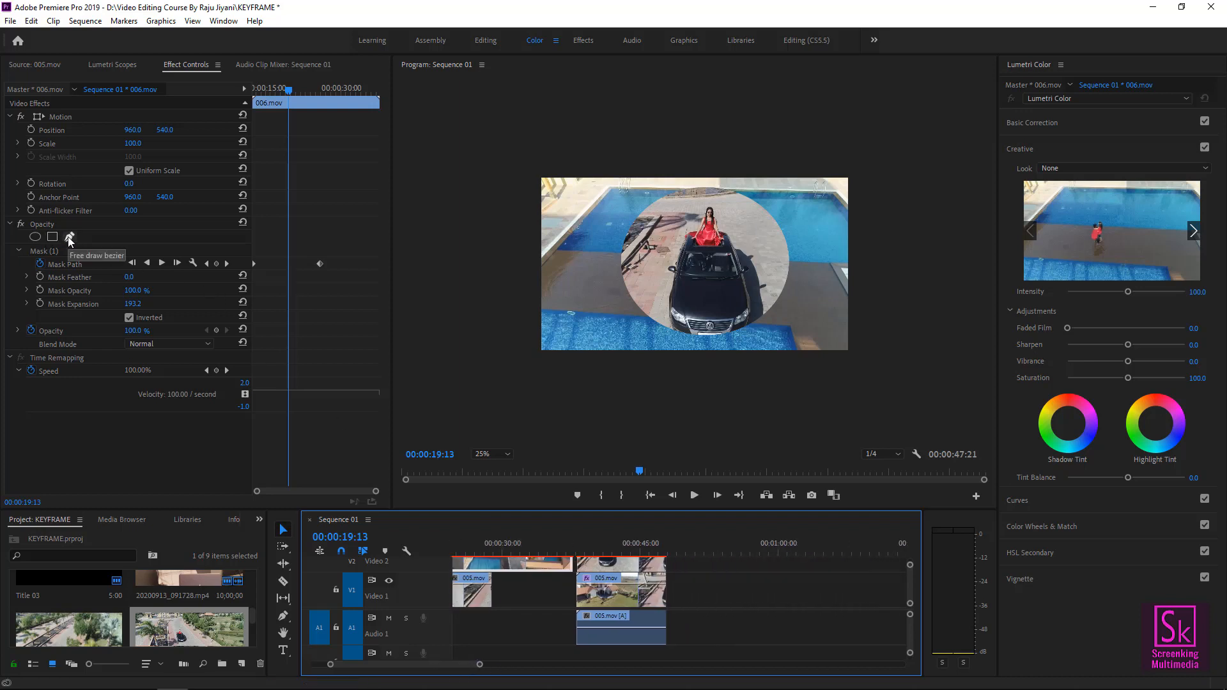
left_click(577, 542)
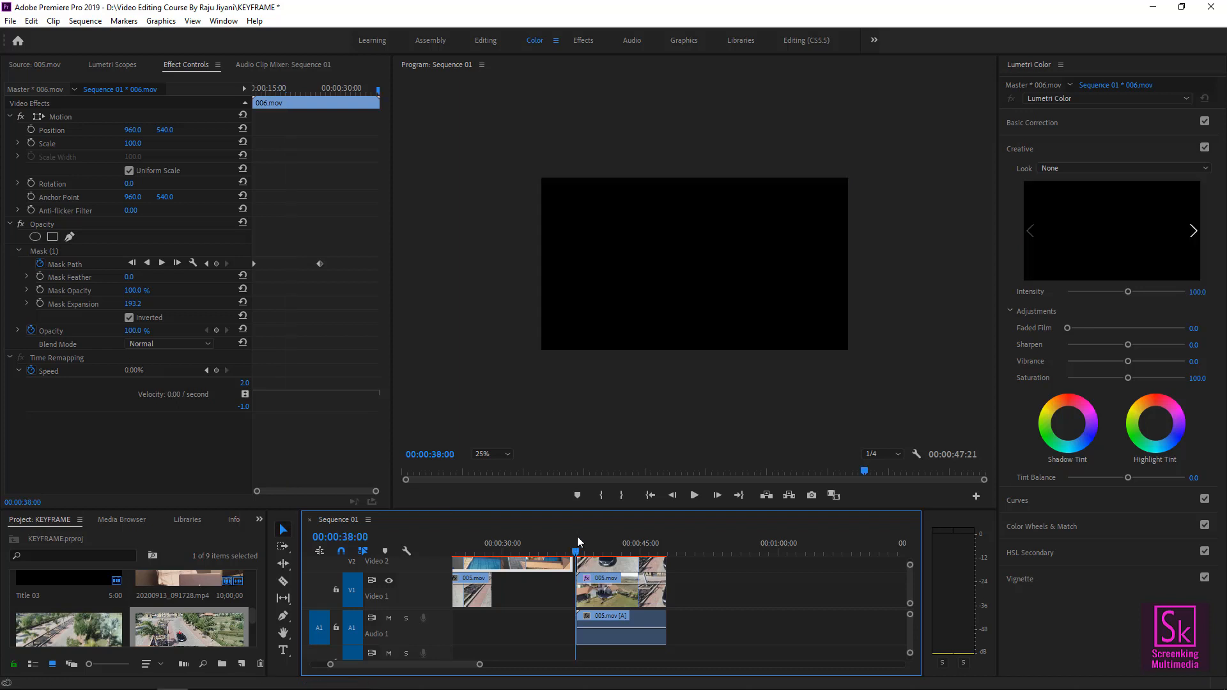
left_click(578, 542)
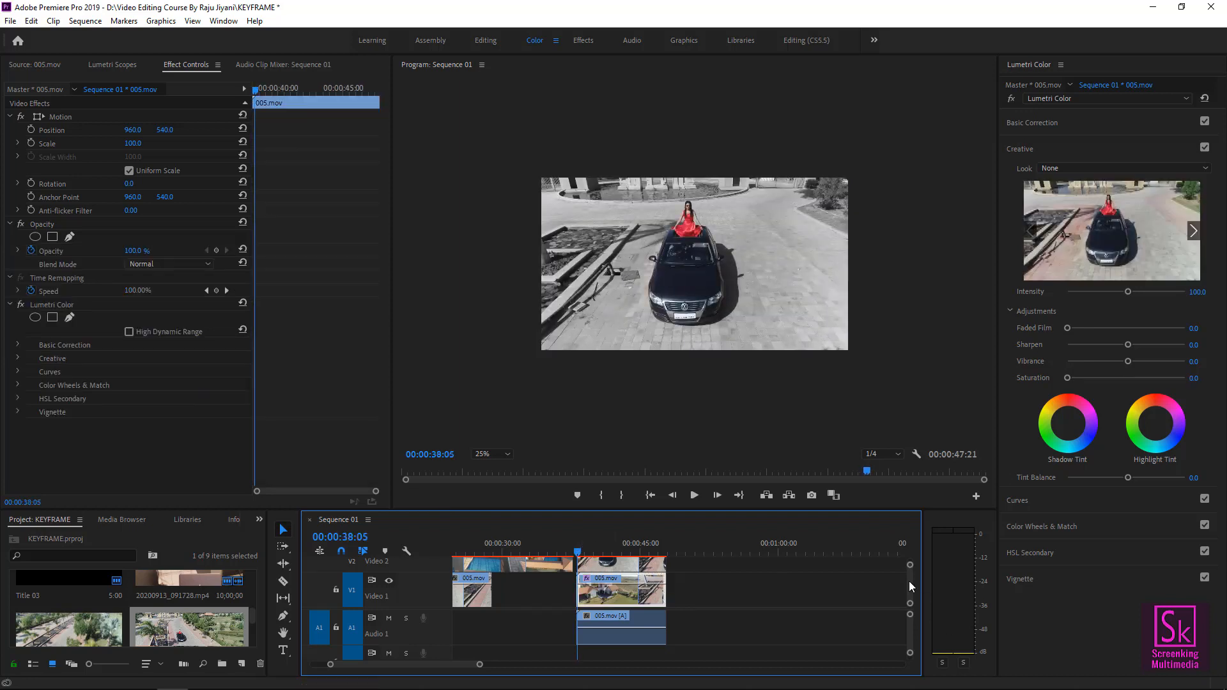
left_click_drag(909, 581, 913, 584)
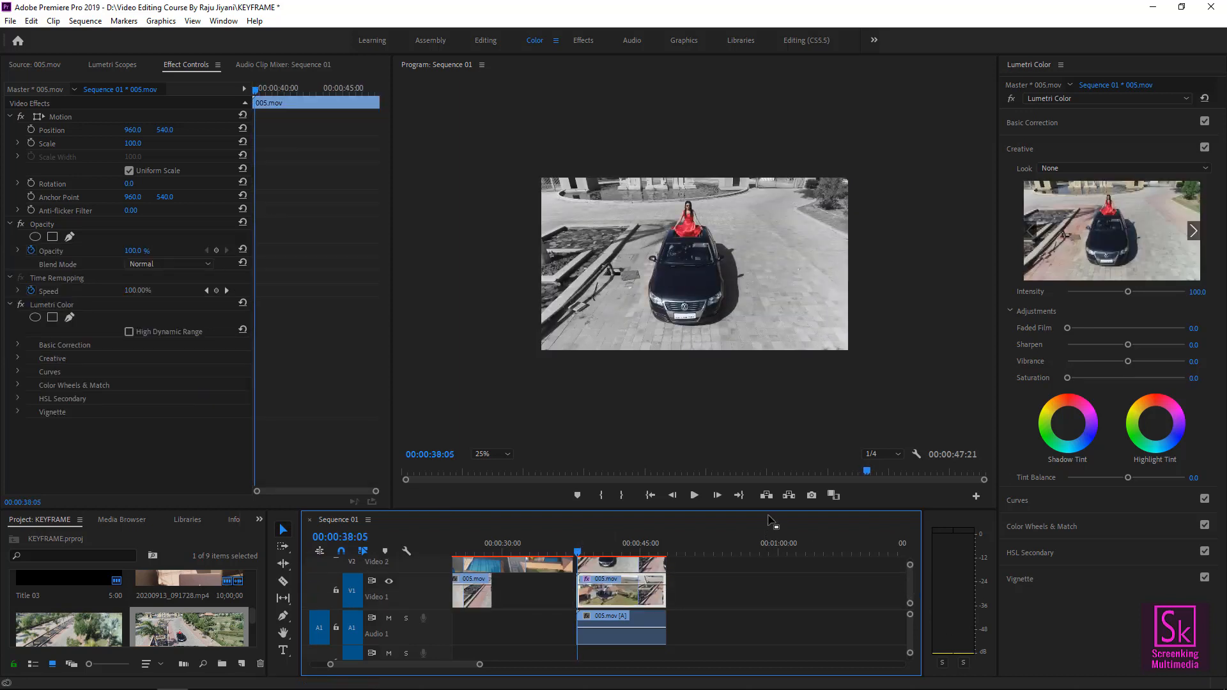
left_click_drag(767, 509, 767, 365)
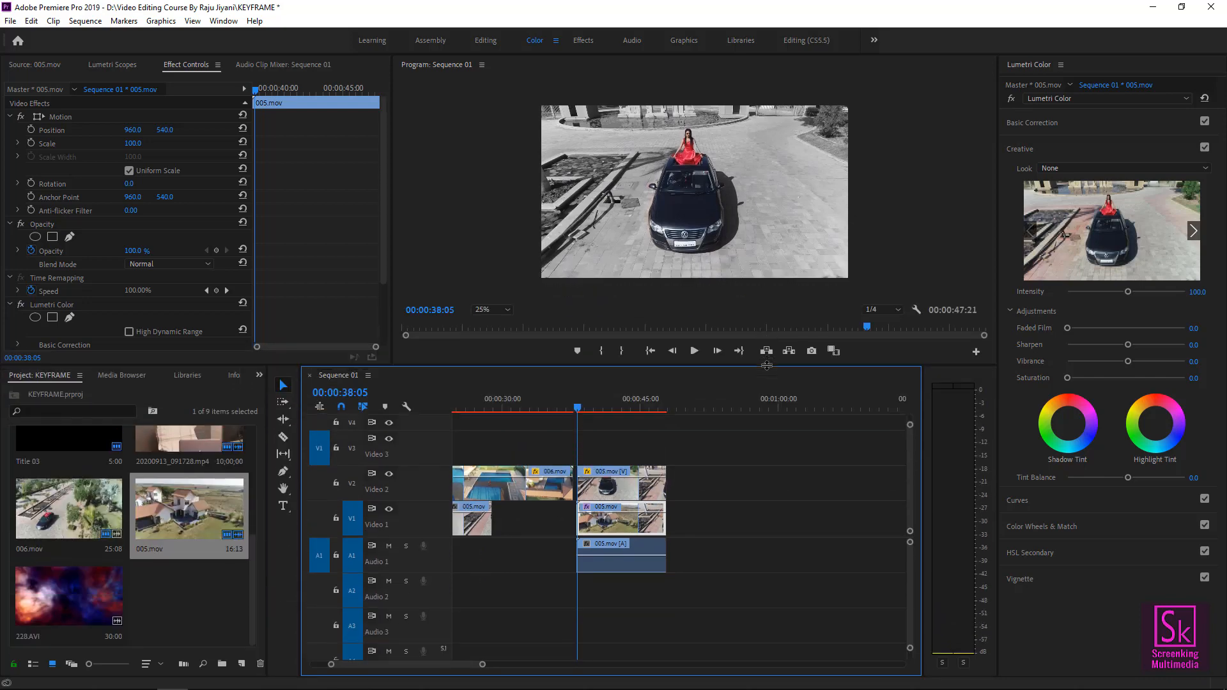
left_click_drag(577, 407, 601, 412)
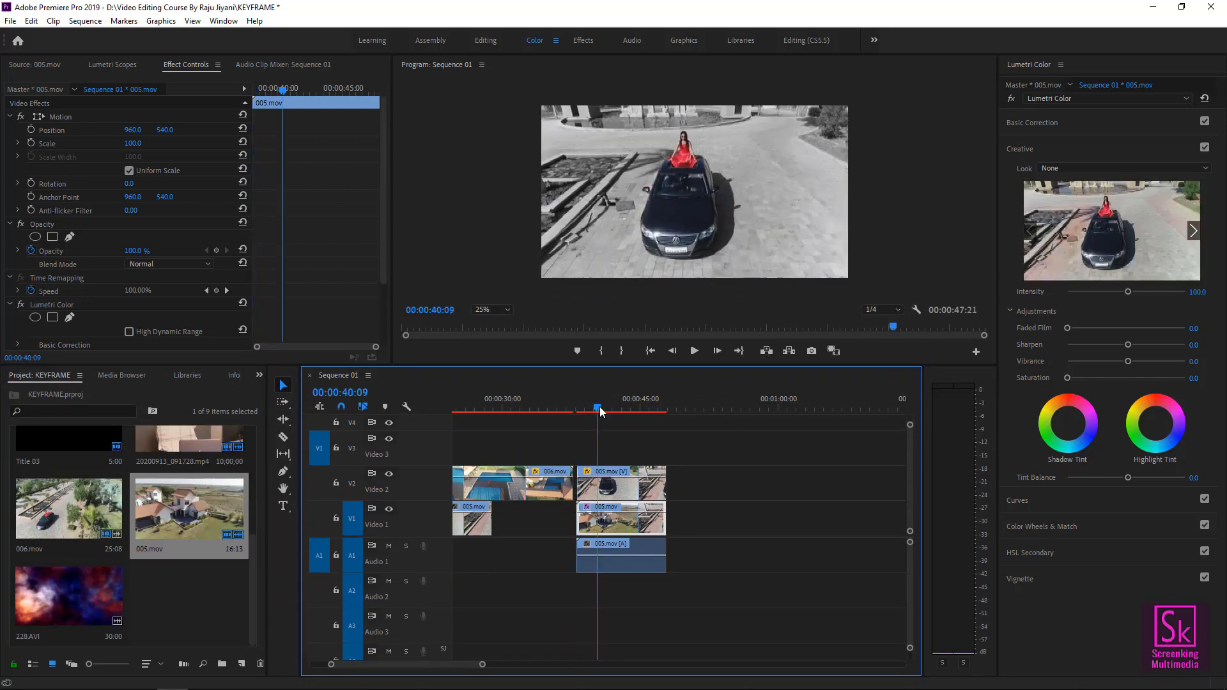
left_click(389, 474)
left_click(389, 474)
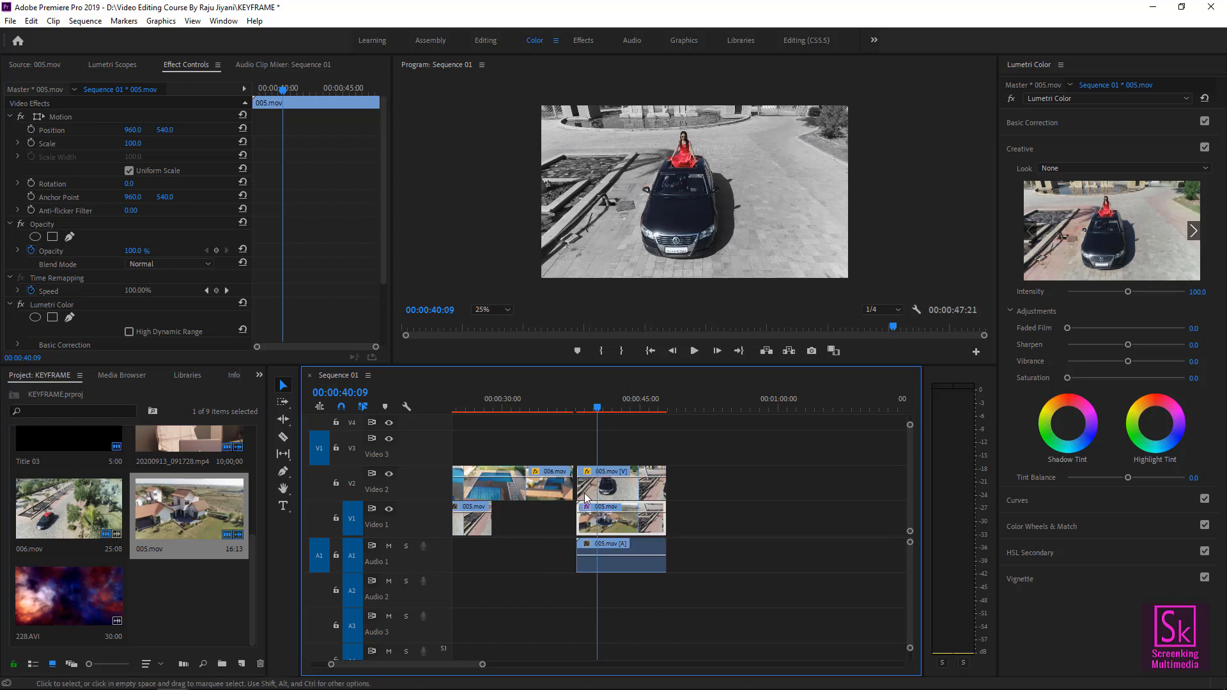
Show the existing opacity mask of the 005.mov clip on Video 2, play it from 00:00:38:12 and return to 00:00:38:05
left_click(618, 493)
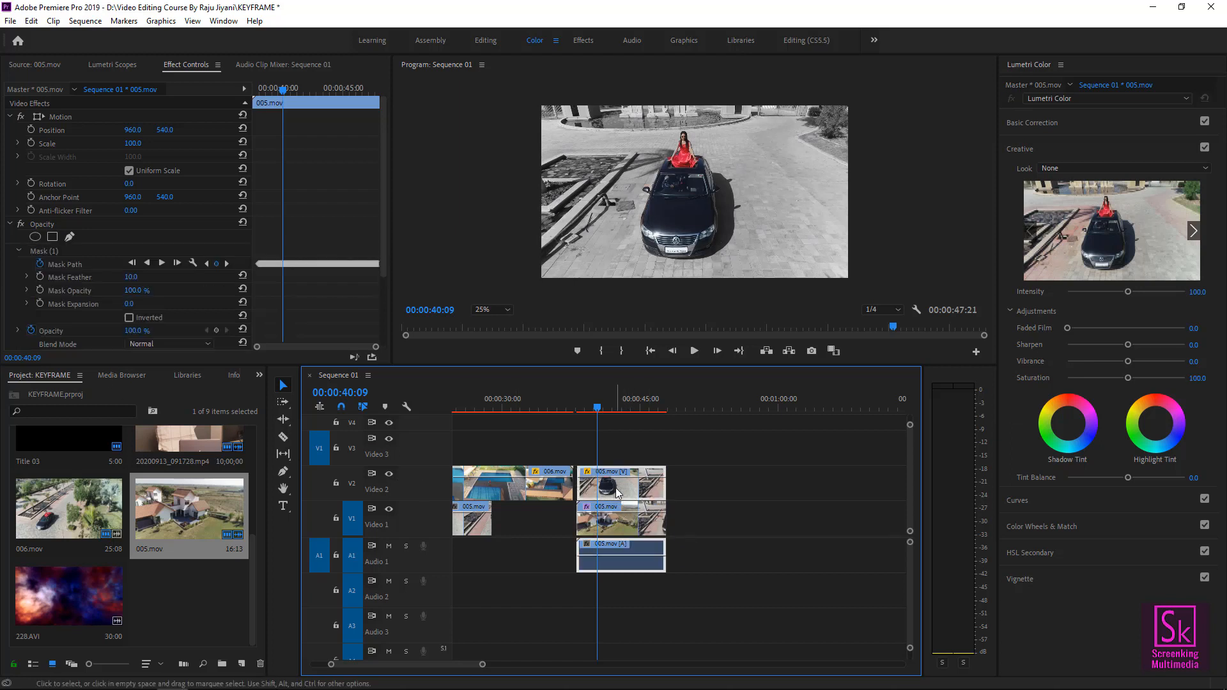
left_click(45, 251)
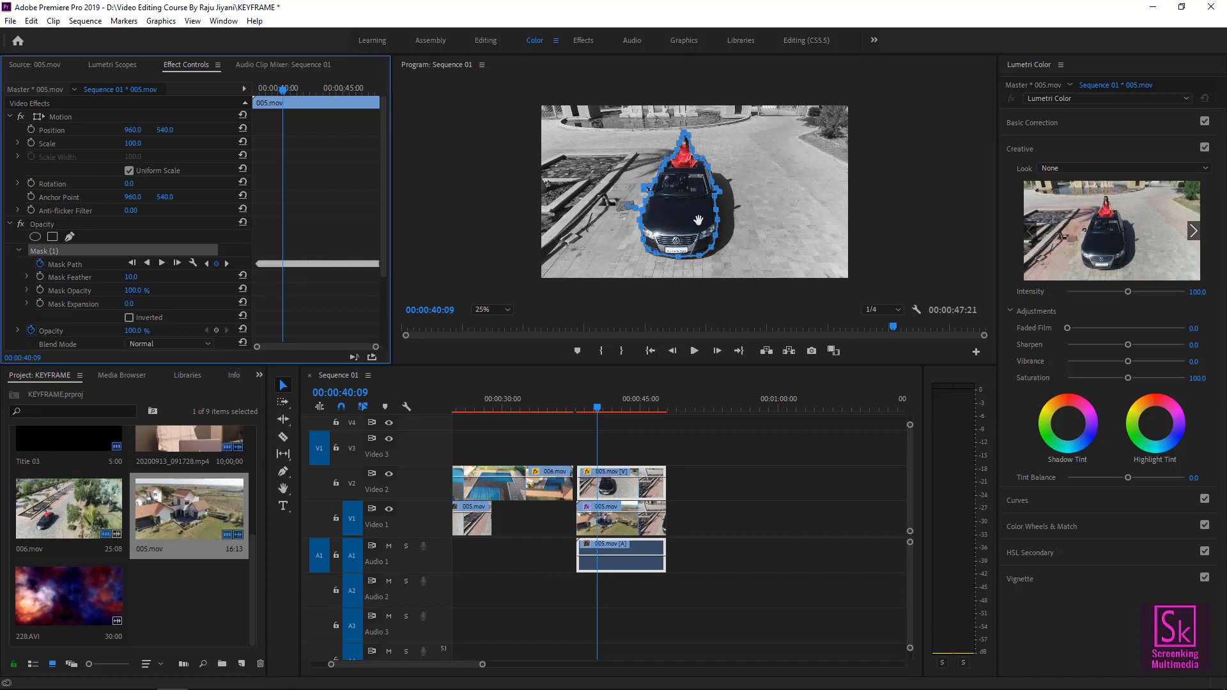
left_click_drag(599, 410, 583, 411)
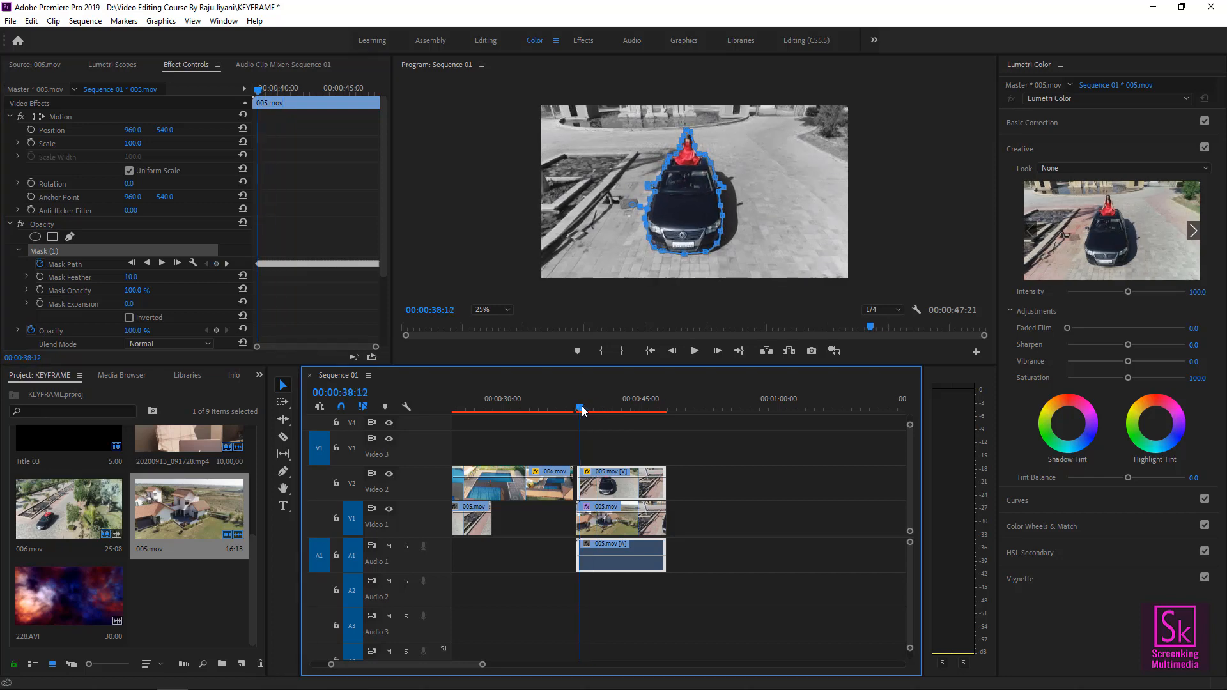
key("space")
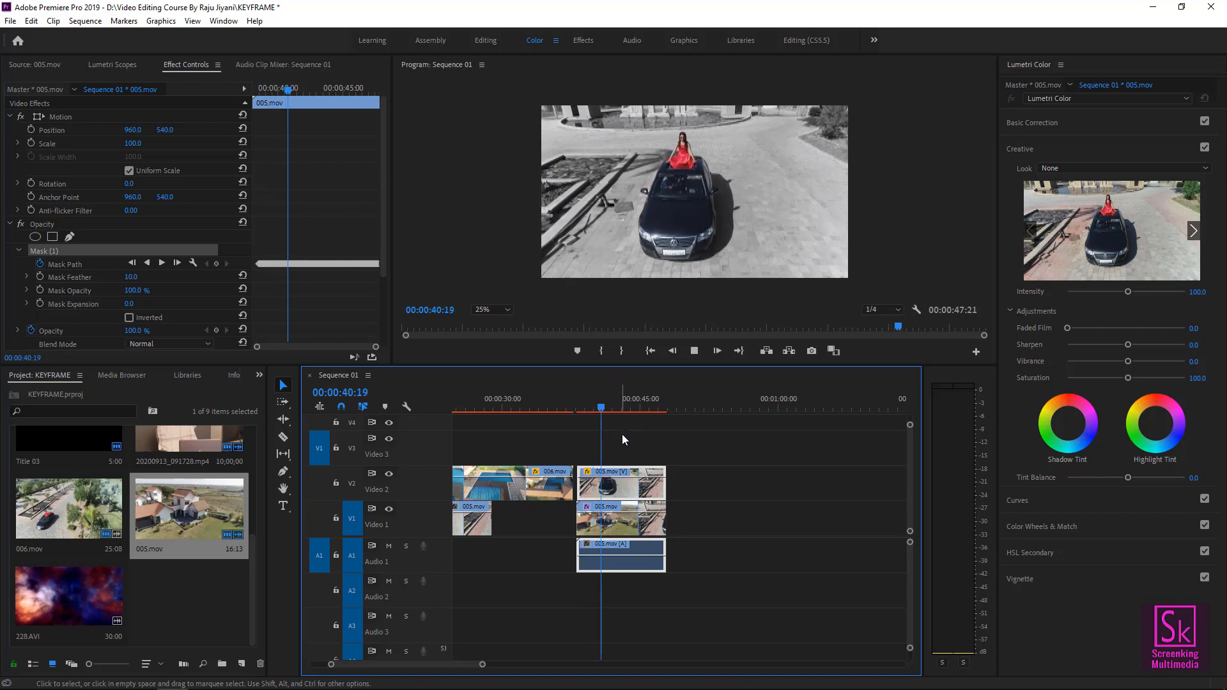
key("space")
left_click_drag(604, 409, 581, 409)
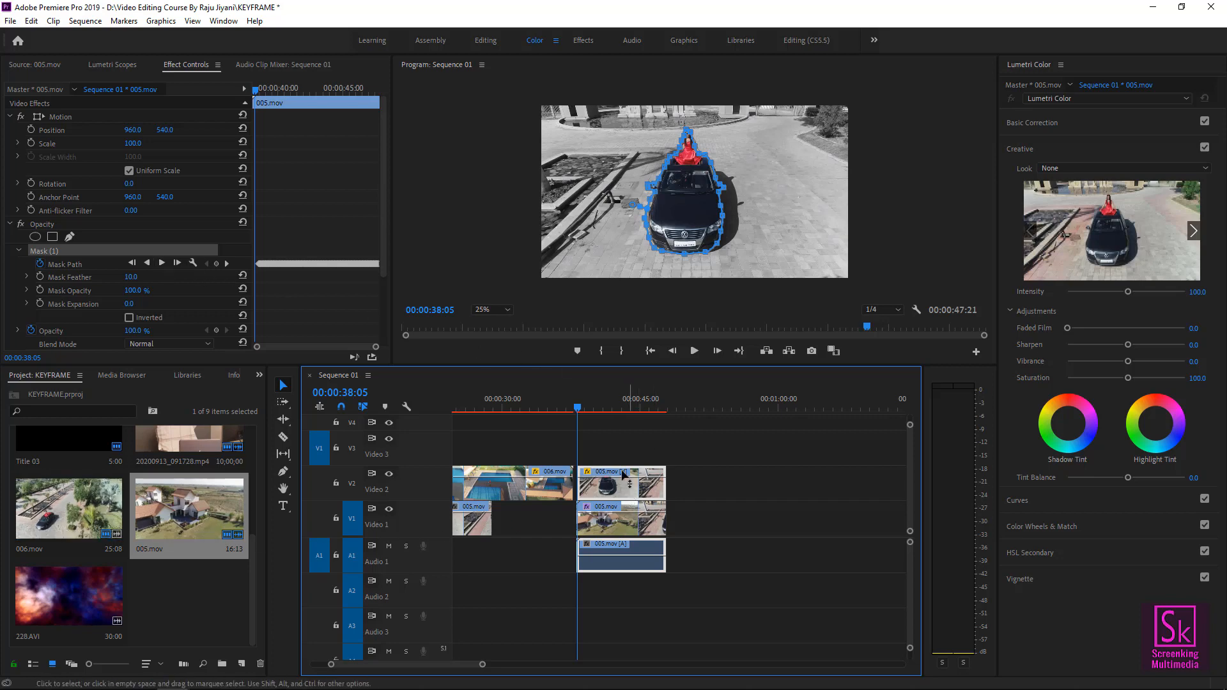
Go to 00:00:39:10 and delete Mask (1) from the opacity of the 005.mov clip on Video 2
left_click(589, 408)
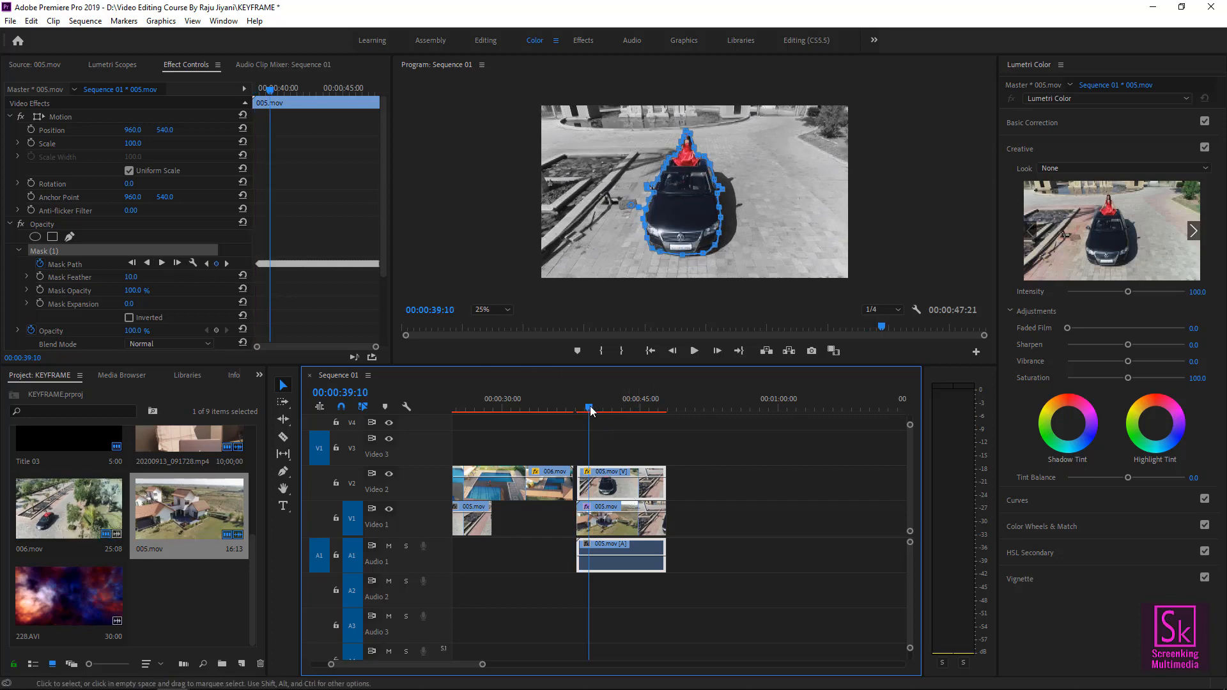
left_click(51, 253)
key("Delete")
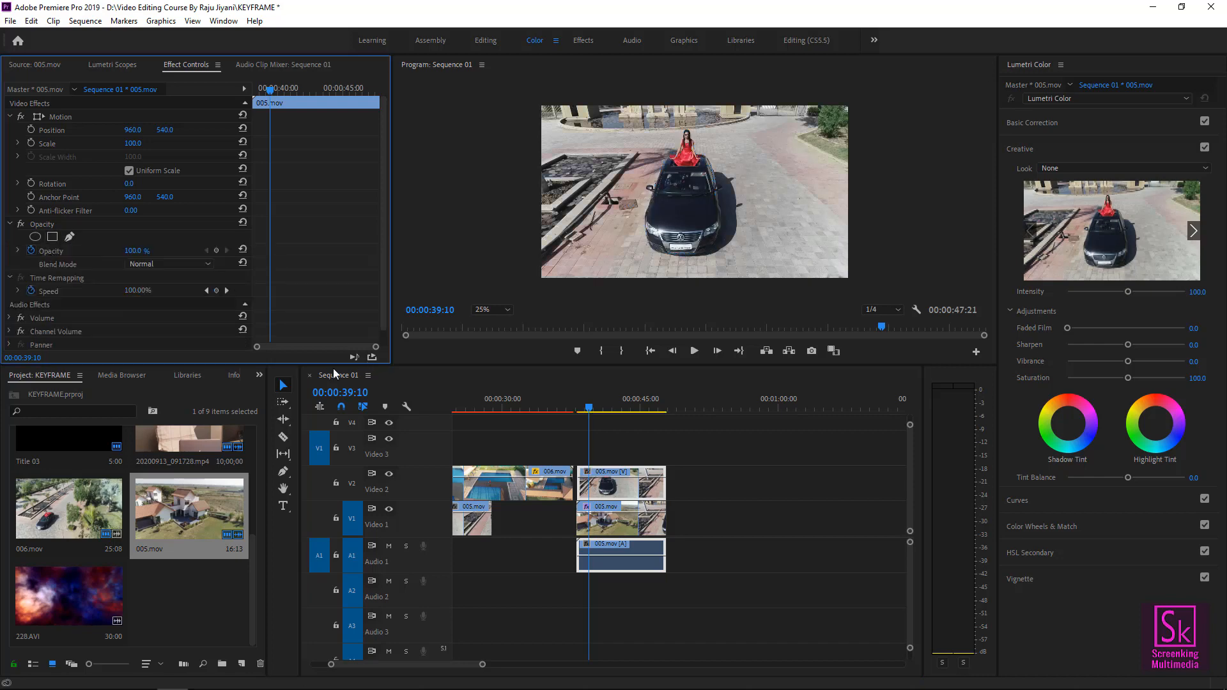
Go to 00:00:38:06 and shift the 005.mov clip on Video 2 slightly earlier, to the start of the Video 1 clip
left_click(612, 499)
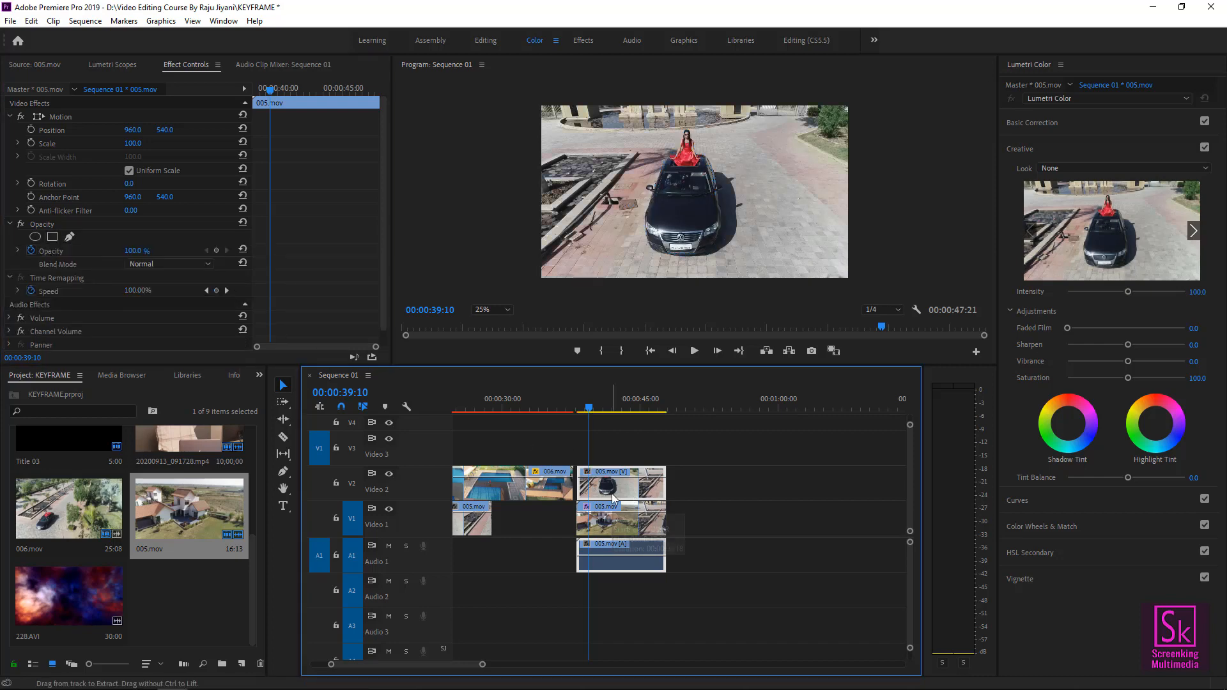
key("equal")
key("equal")
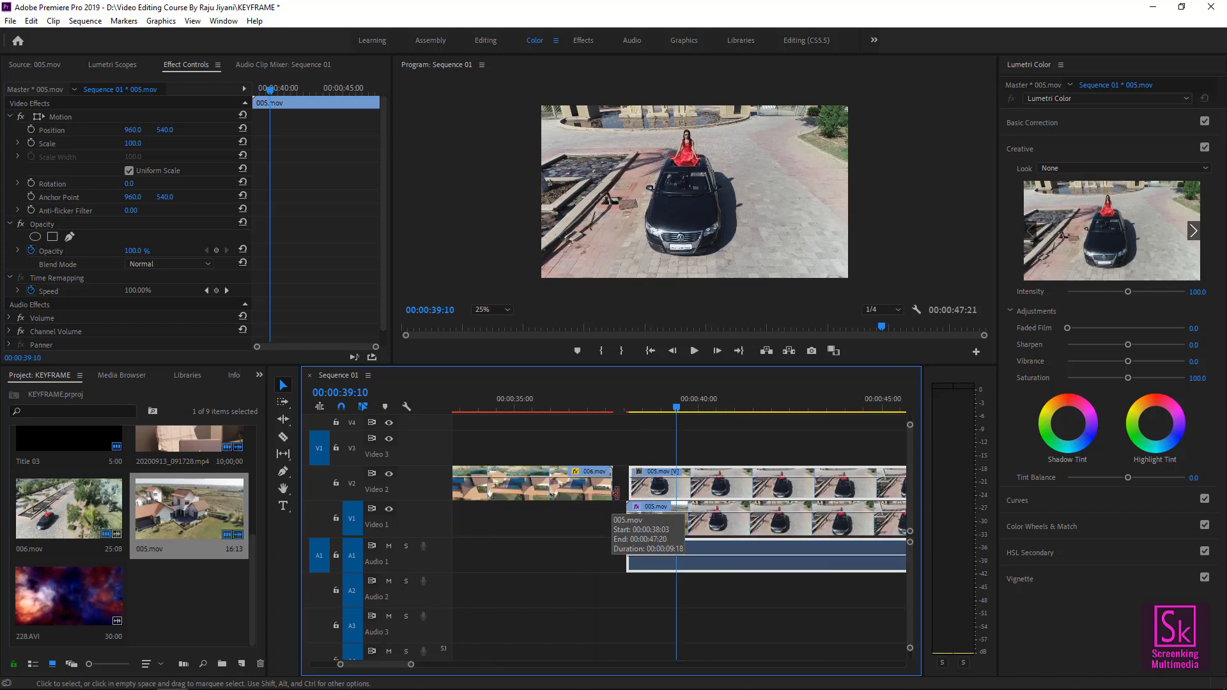
left_click(651, 406)
left_click_drag(650, 406, 634, 406)
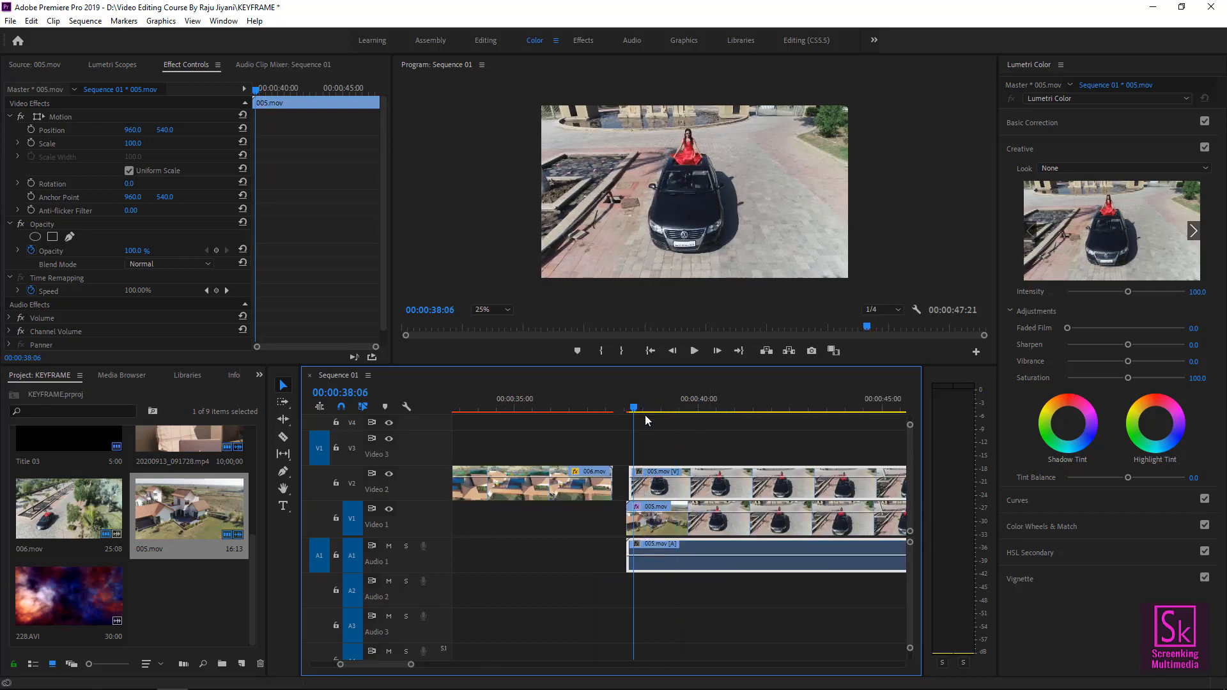
left_click_drag(660, 492, 660, 492)
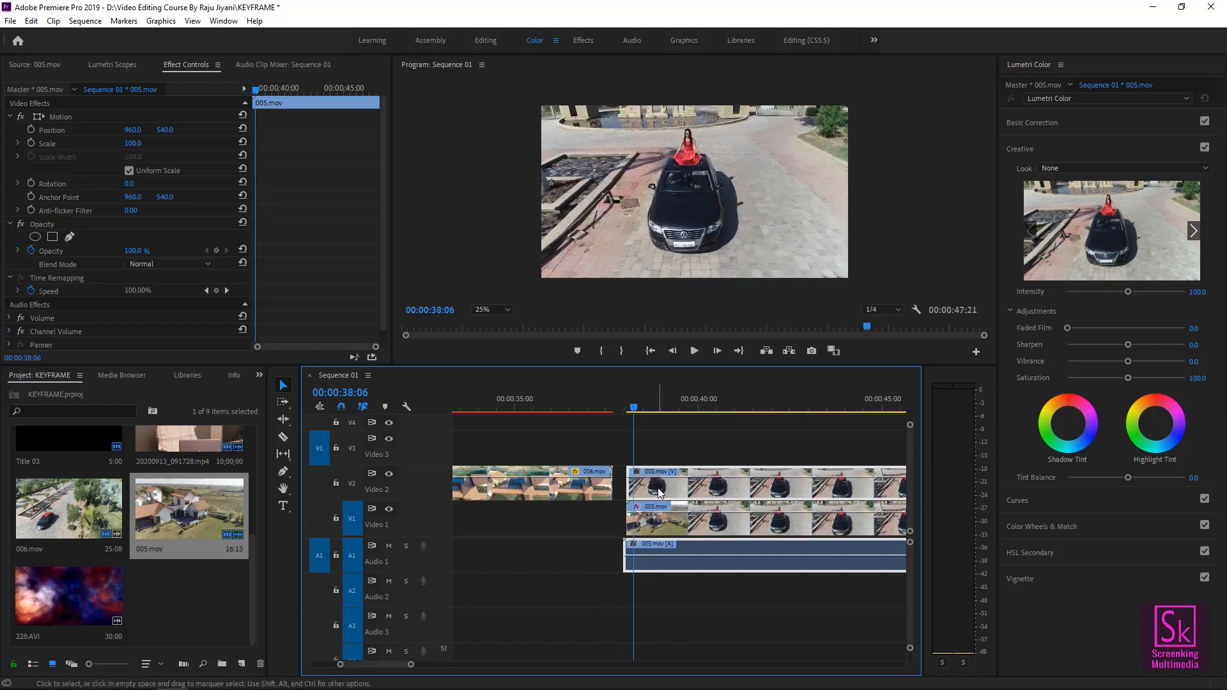
left_click(599, 664)
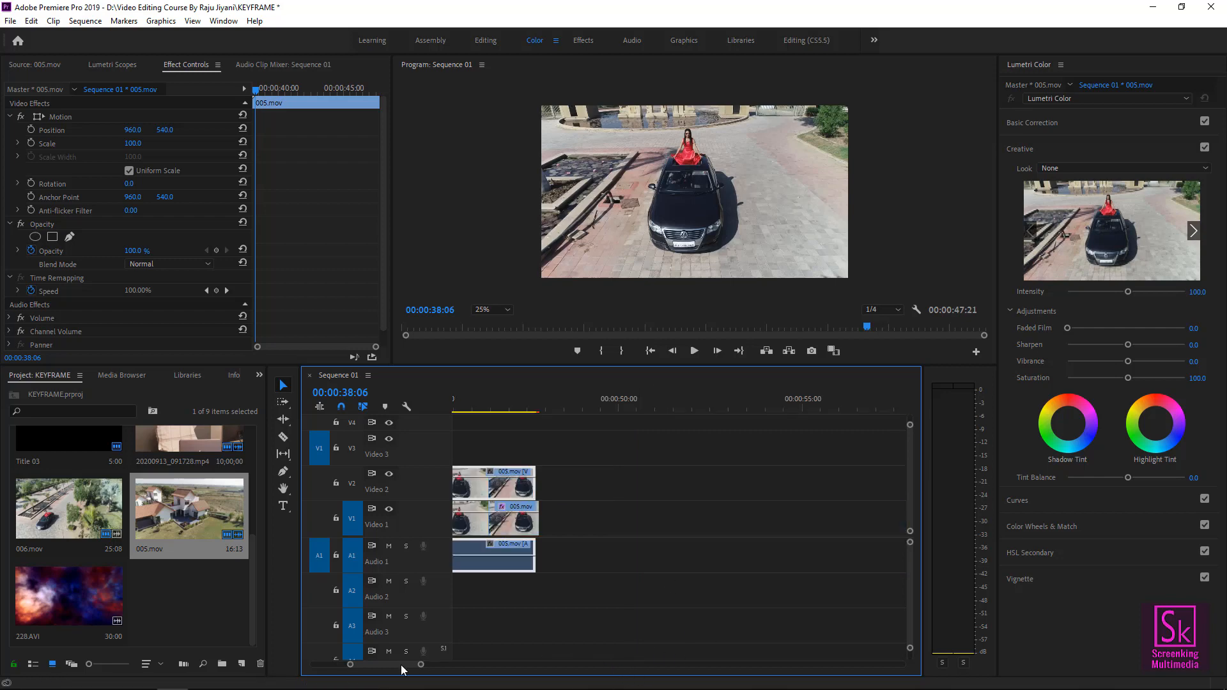
left_click_drag(401, 665, 390, 662)
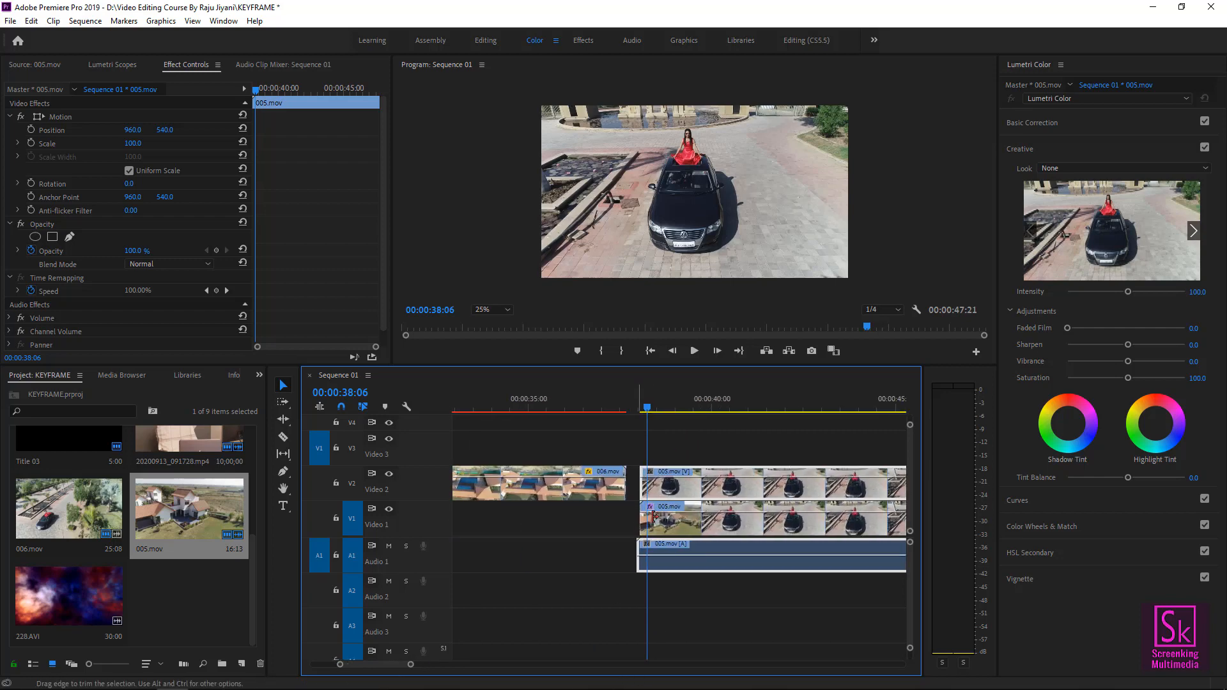
Start a free draw bezier opacity mask on the Video 2 005.mov clip and trace the car's left side around its mirror at 75% zoom
left_click(70, 237)
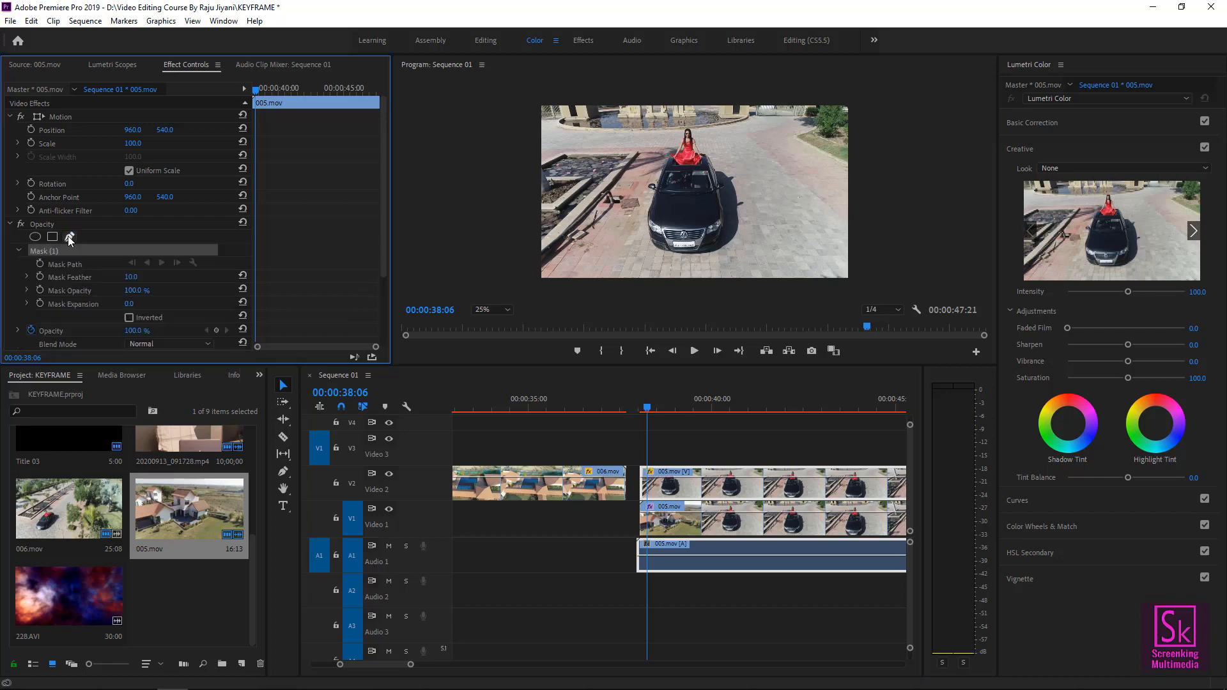
left_click(497, 309)
left_click(500, 388)
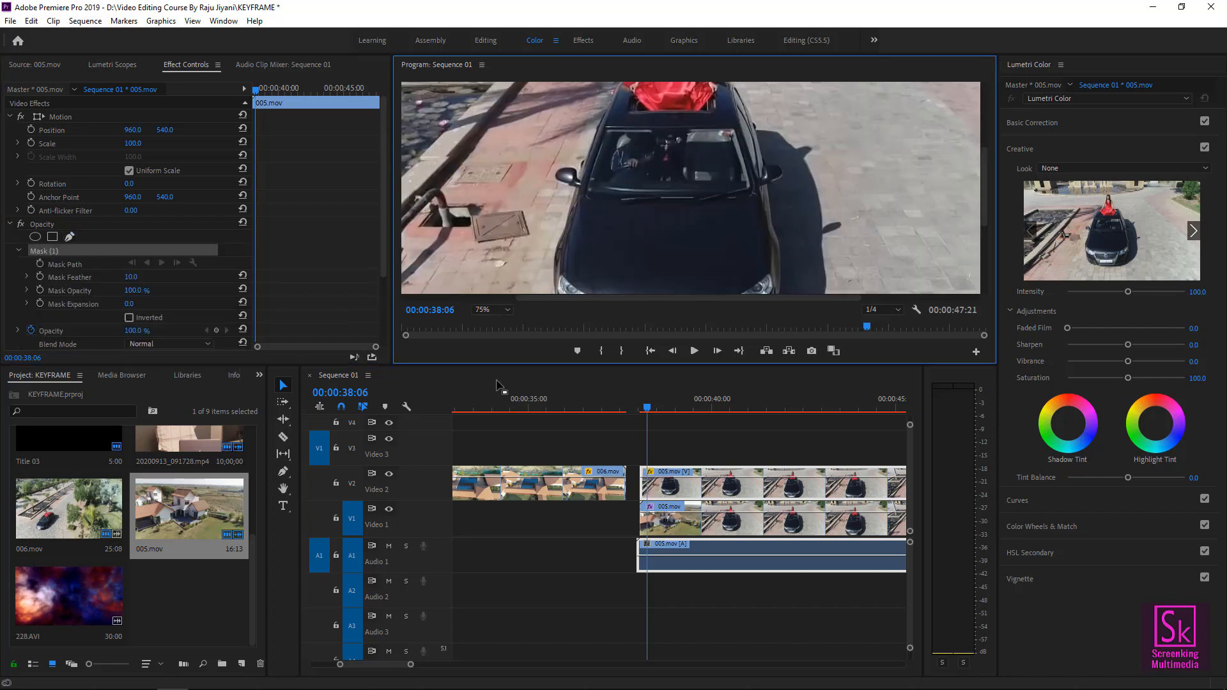
left_click_drag(538, 365, 538, 557)
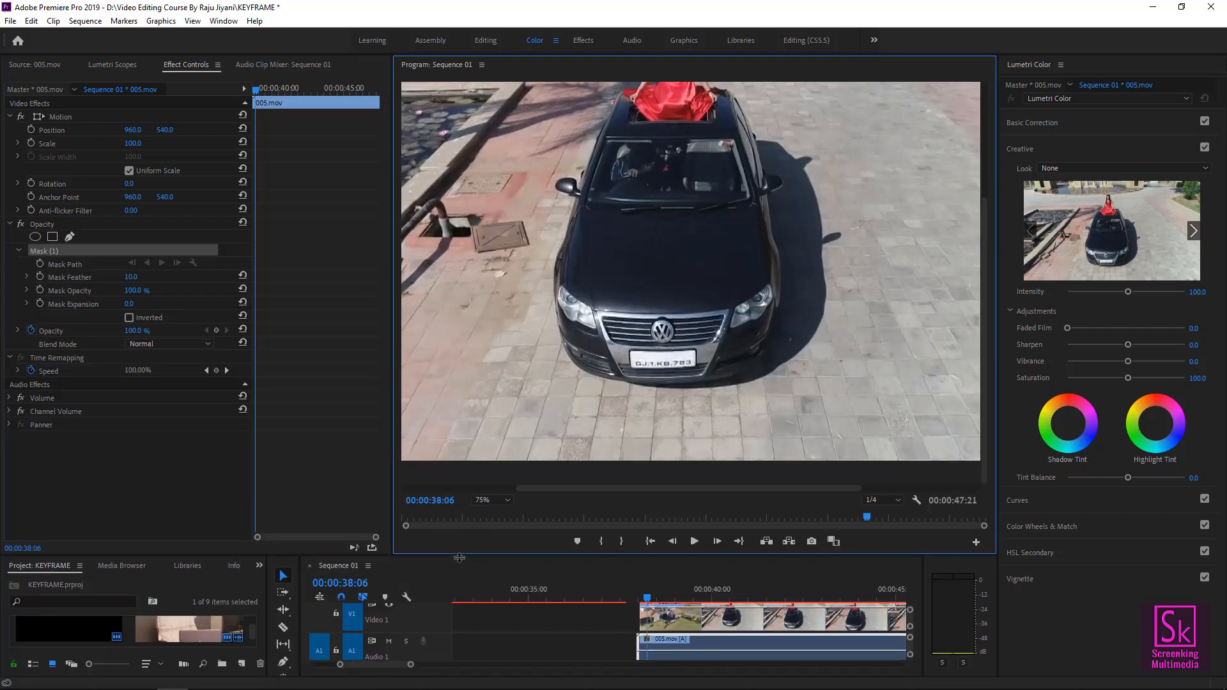
left_click_drag(986, 340, 979, 295)
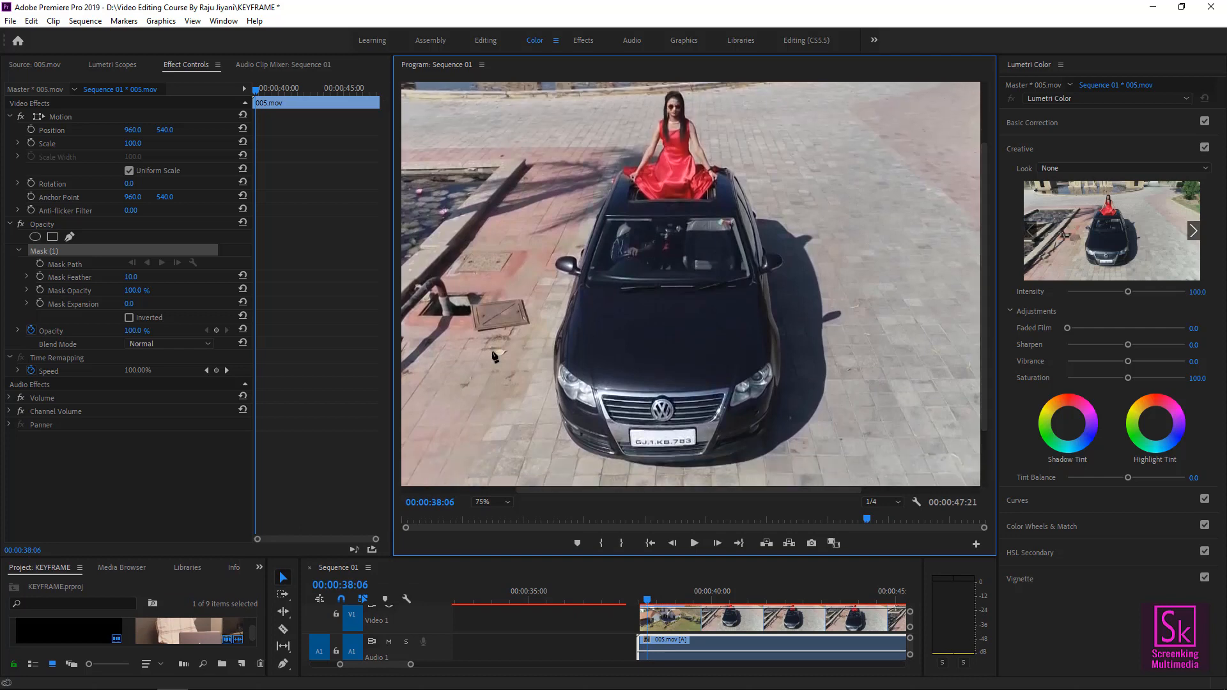
left_click(555, 337)
left_click(569, 309)
left_click(573, 294)
left_click(557, 270)
left_click(564, 258)
left_click_drag(564, 258, 559, 259)
left_click_drag(577, 261, 604, 270)
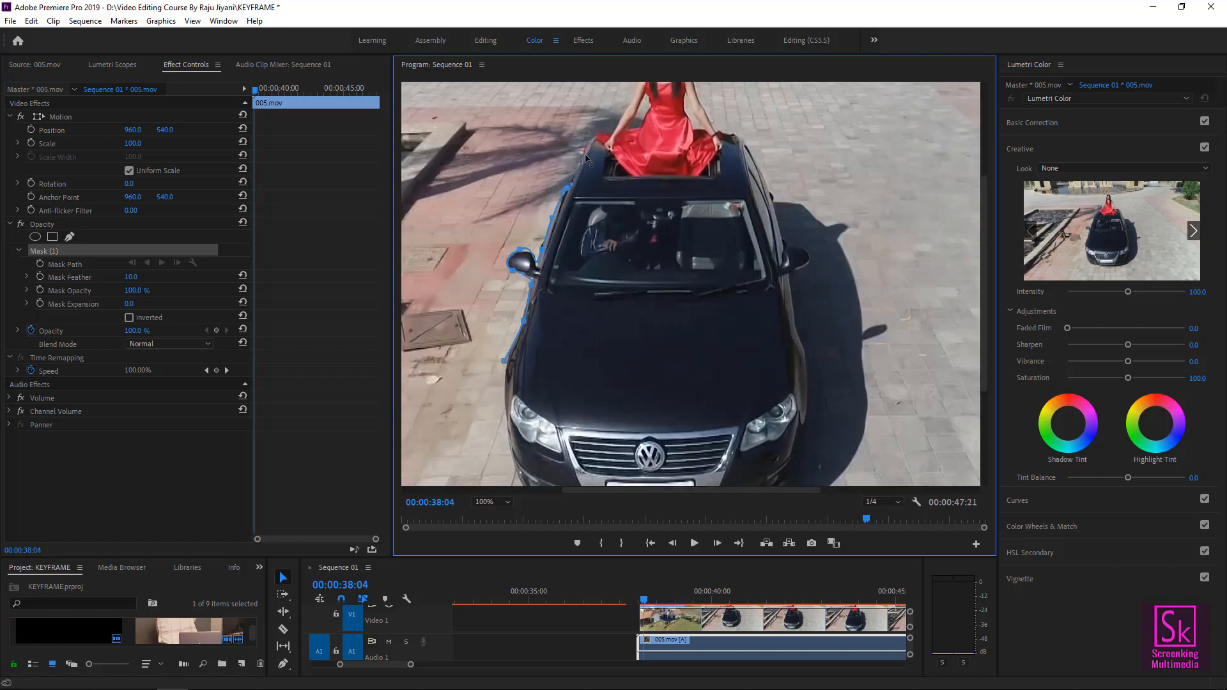
Continue the mask path over the roof's left corner and along the woman's arm up to her shoulder
left_click(586, 154)
left_click(594, 138)
left_click(612, 132)
left_click_drag(992, 256, 992, 186)
left_click(640, 219)
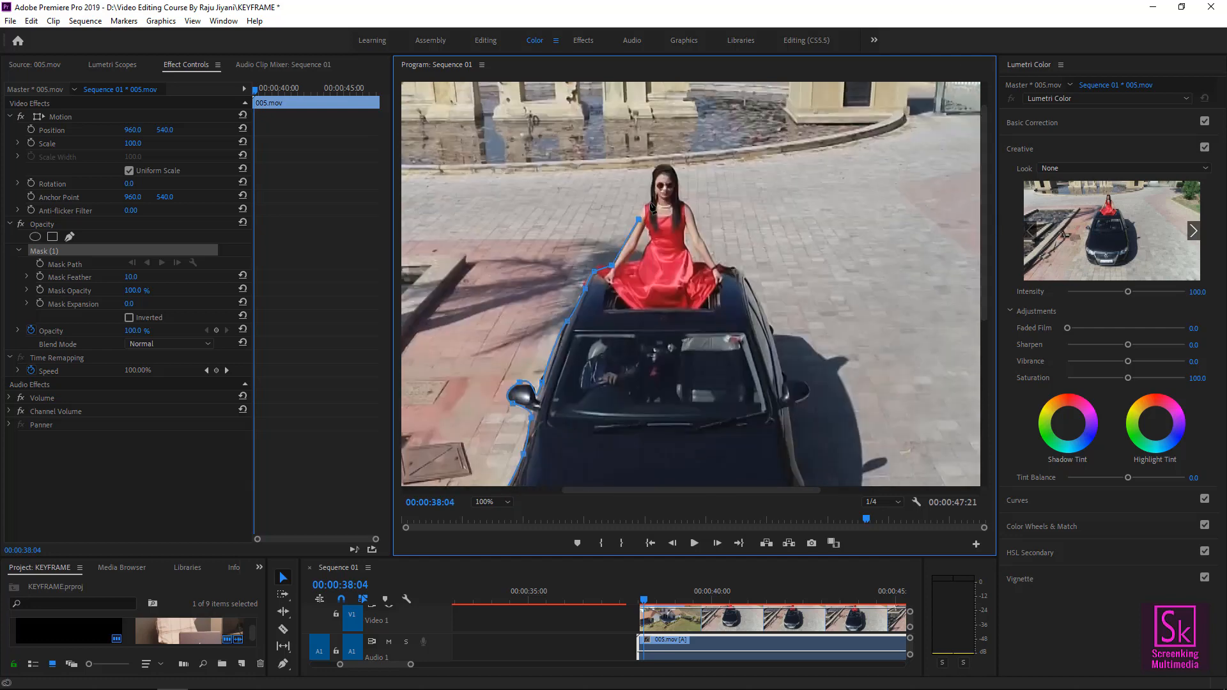
Trace the mask path around the woman's head and down her other arm
left_click(648, 200)
left_click(652, 167)
left_click(659, 165)
left_click(677, 178)
left_click(691, 212)
left_click(707, 246)
Continue the mask path over the roof's right corner, down the windshield edge and around the car's right mirror
left_click(719, 265)
left_click(738, 271)
left_click(764, 309)
left_click(770, 318)
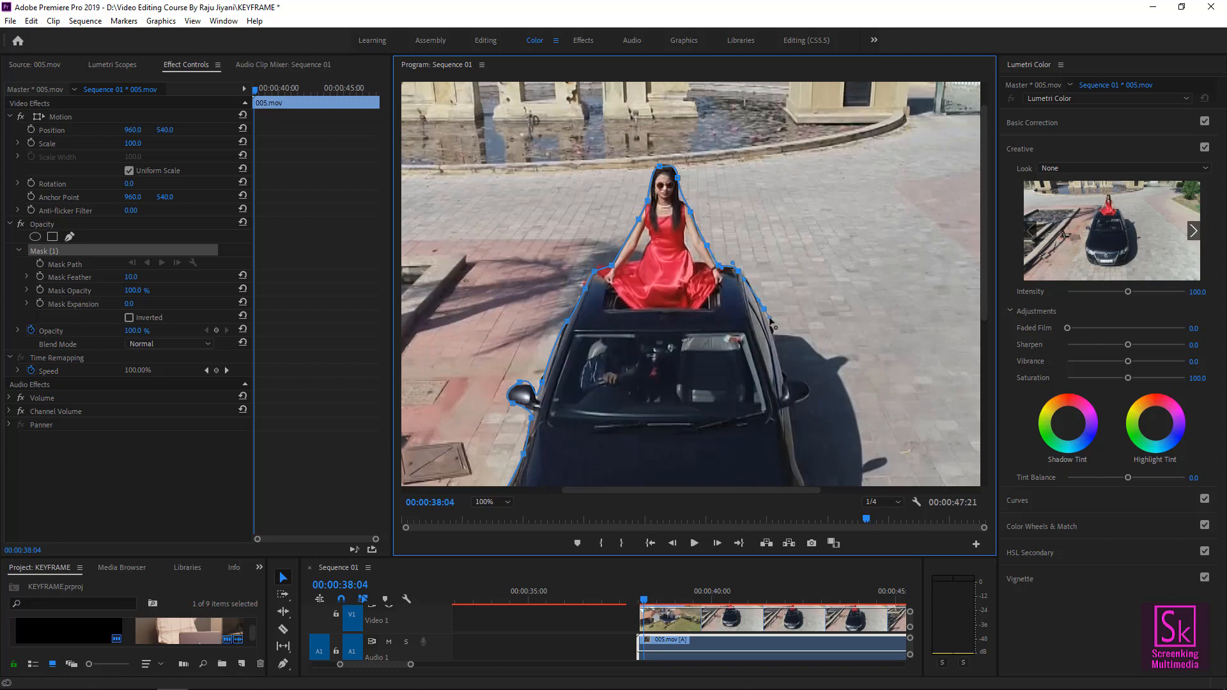
left_click(780, 370)
left_click_drag(799, 383, 814, 383)
left_click(810, 397)
Trace the mask path from the right mirror down the car's right side to the corner of the front bumper
scroll(793, 415, "down", 4)
left_click(791, 144)
left_click(790, 196)
left_click(799, 204)
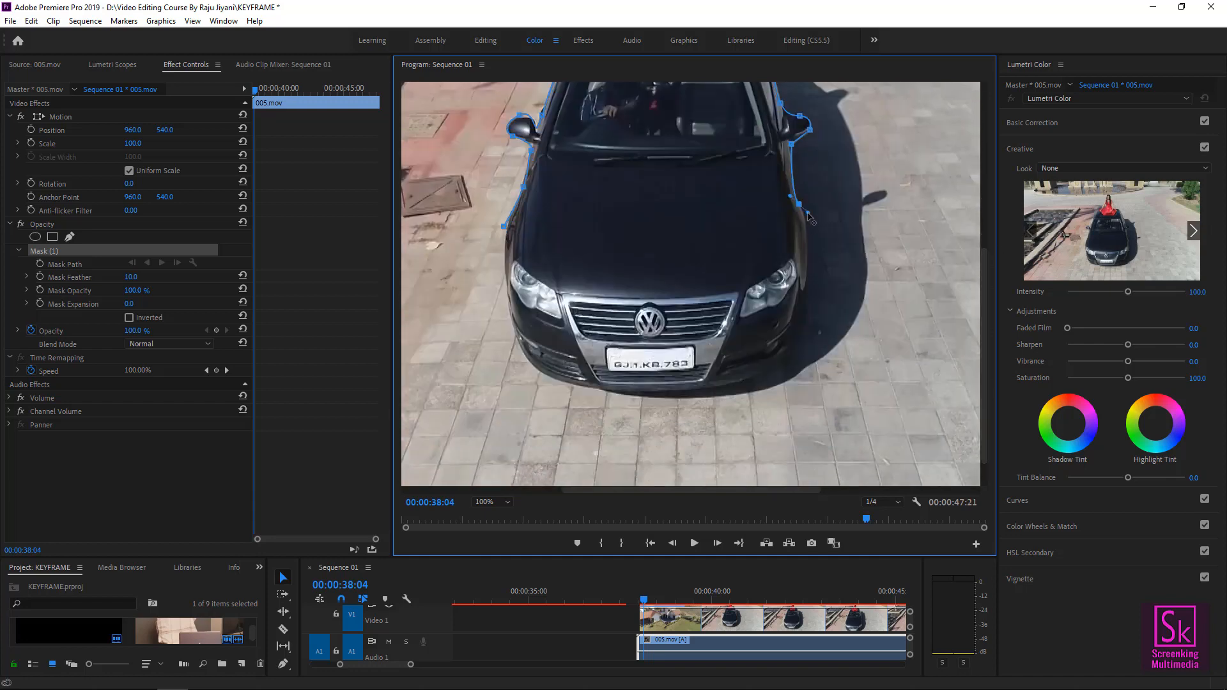
left_click(807, 252)
left_click(804, 292)
left_click(791, 331)
left_click(777, 359)
Curve the mask path under the front bumper and up the car's left side, closing it at its first point
left_click_drag(721, 386, 708, 387)
left_click_drag(582, 389, 564, 376)
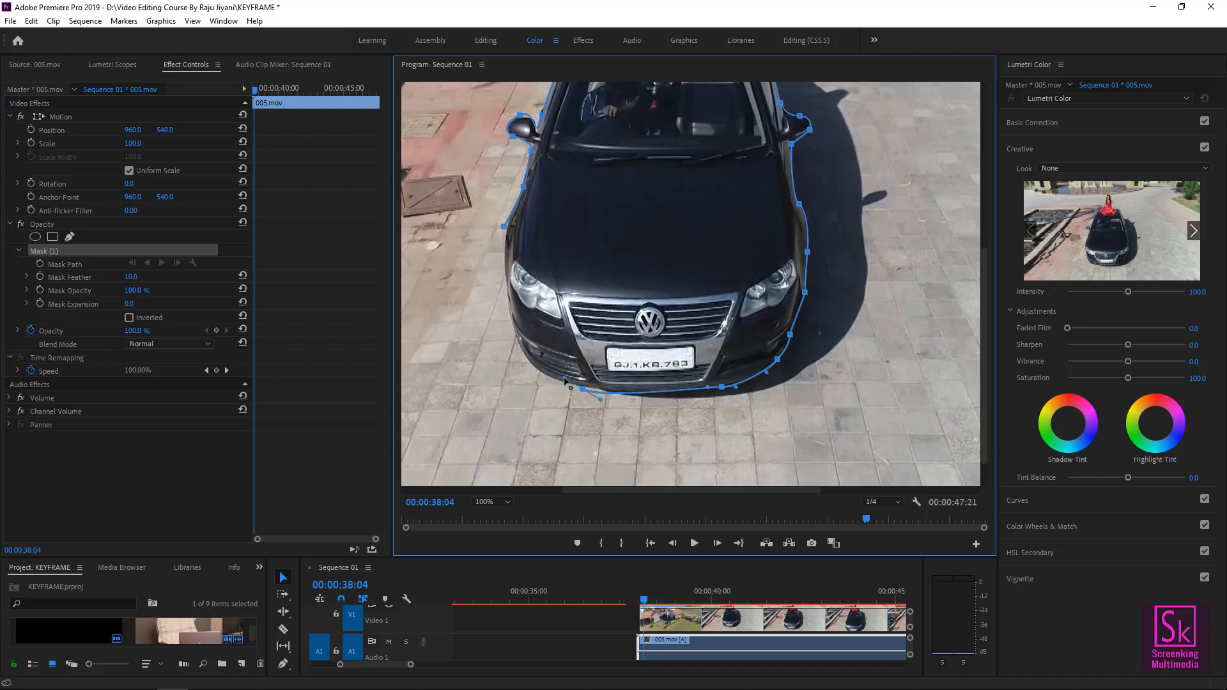
left_click(512, 317)
left_click(505, 227)
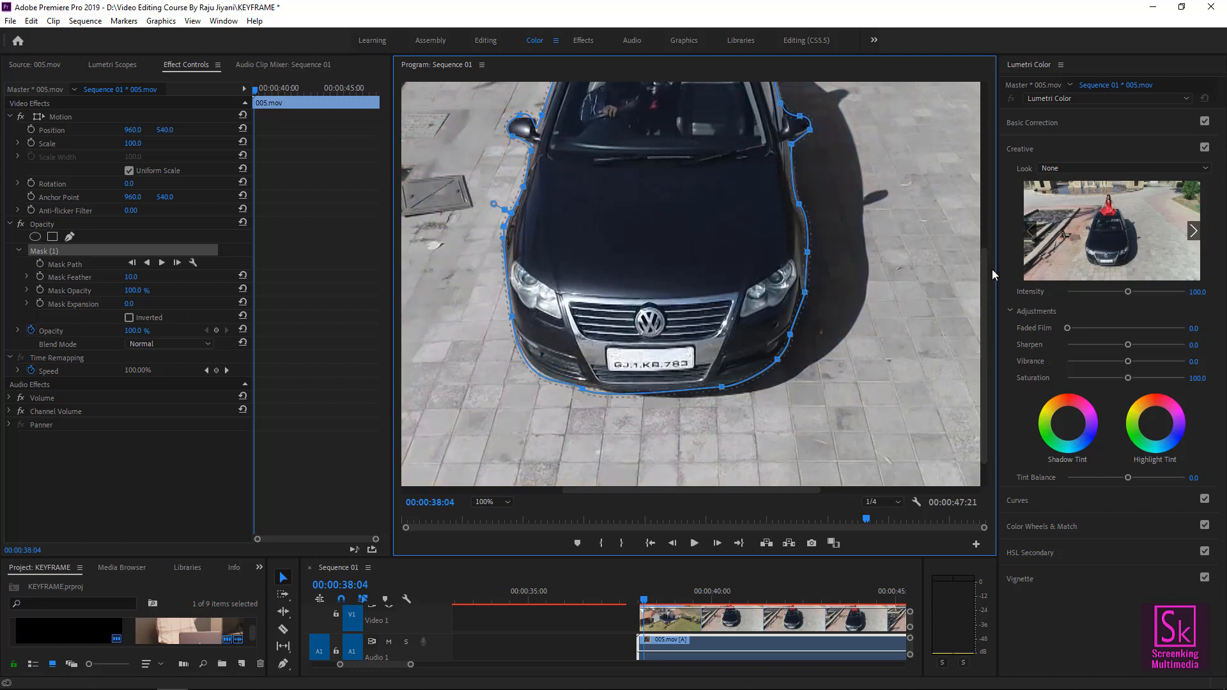
Fit the whole frame in the preview, go to 00:00:38:03 and track the Video 2 clip's opacity mask forward
left_click_drag(983, 290, 982, 251)
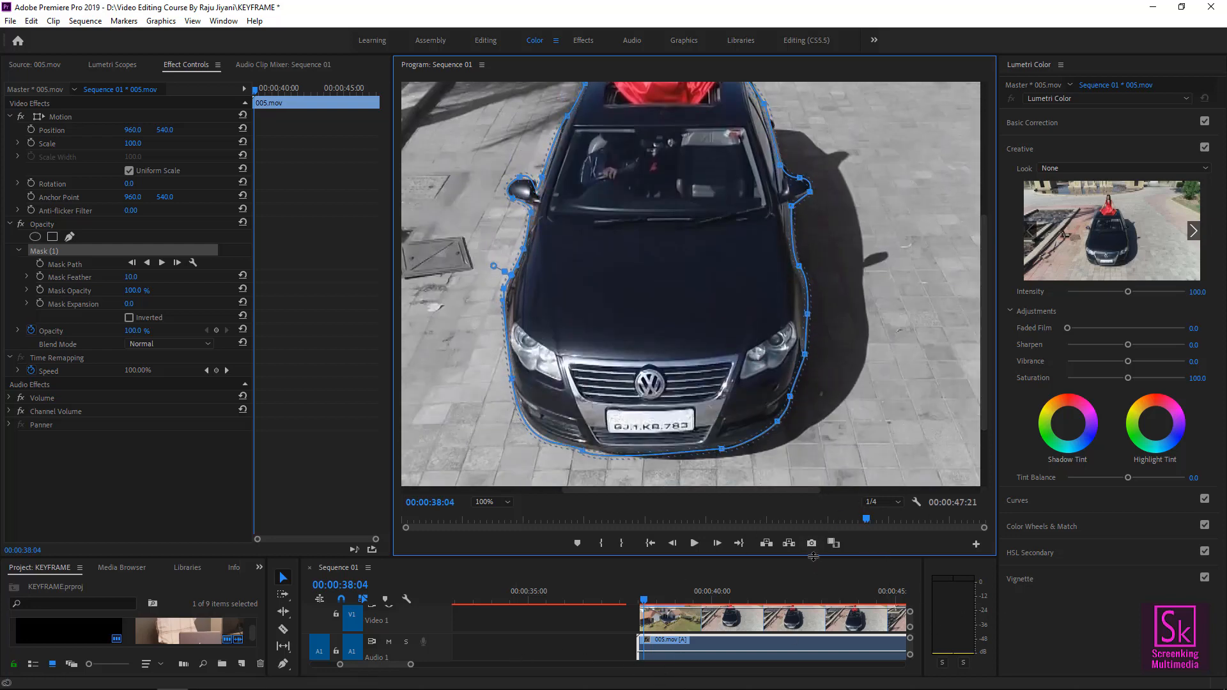
left_click_drag(813, 556, 812, 448)
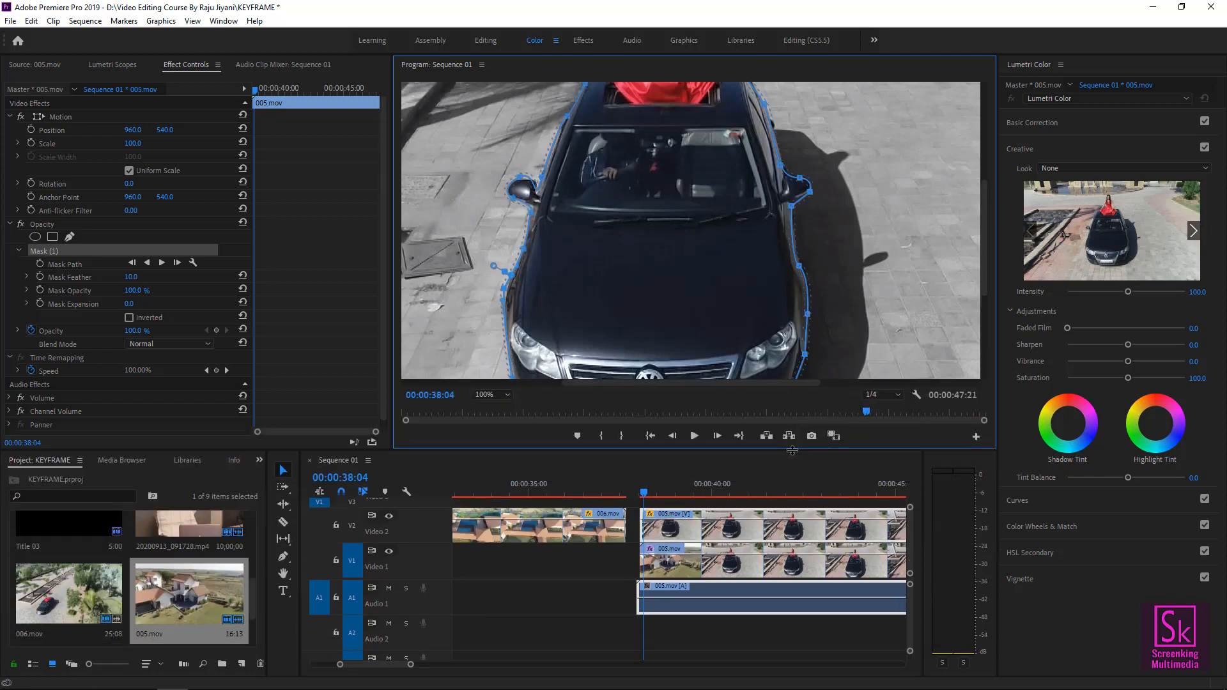
left_click(488, 397)
left_click(491, 404)
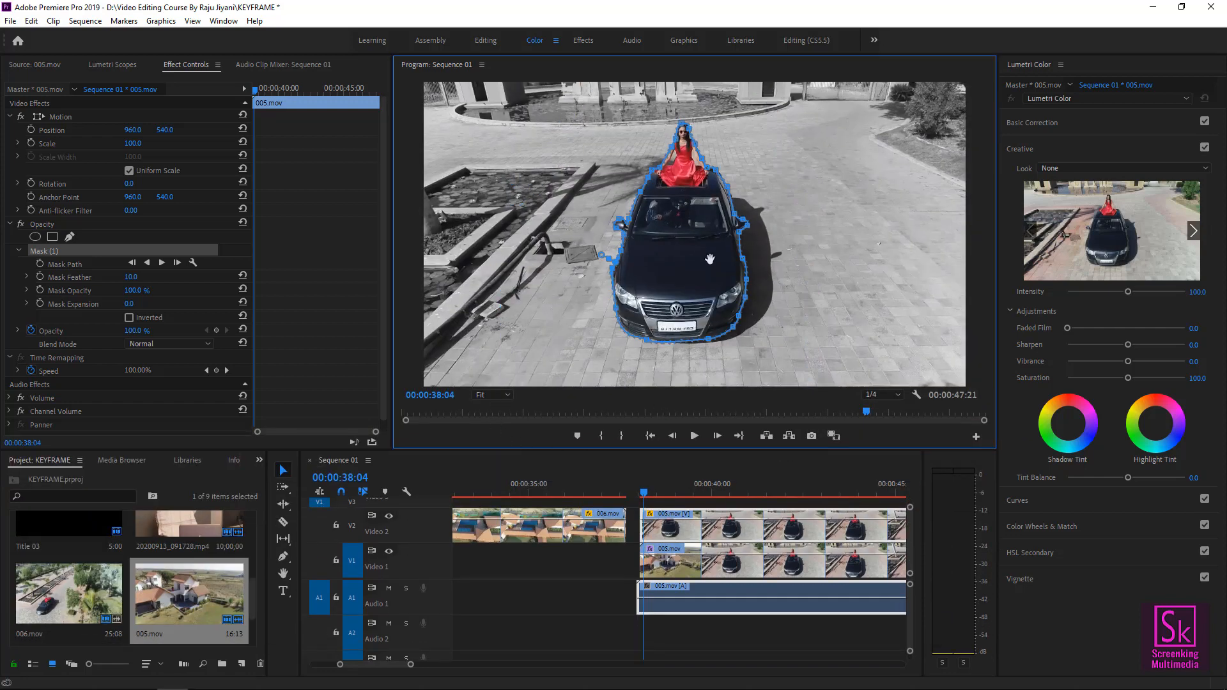
left_click_drag(644, 493, 642, 492)
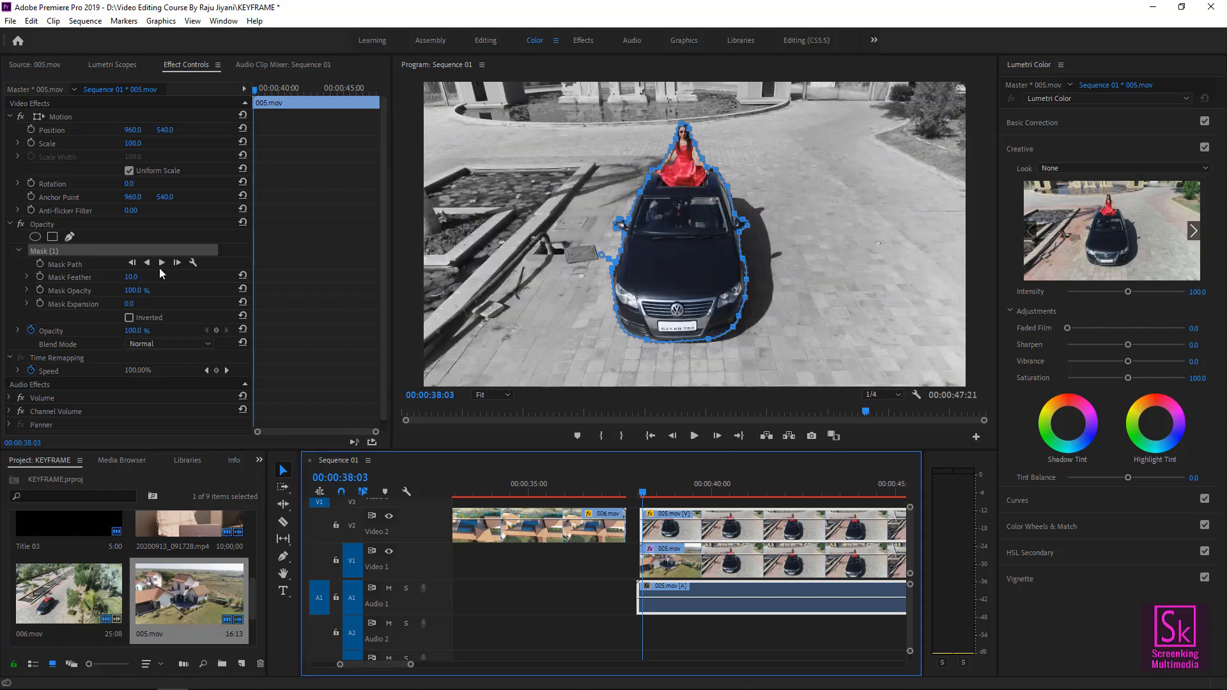
left_click(161, 264)
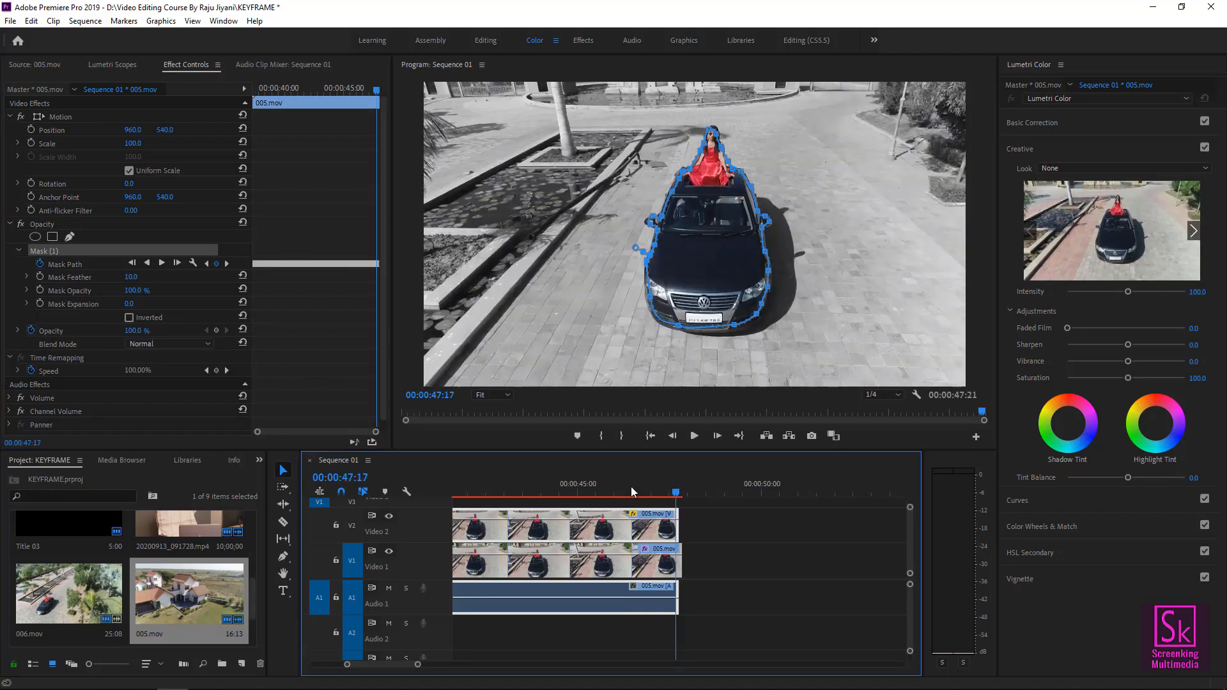
Play the sequence from the start of the 005.mov clips to check the tracked mask
left_click_drag(630, 486, 551, 480)
key("space")
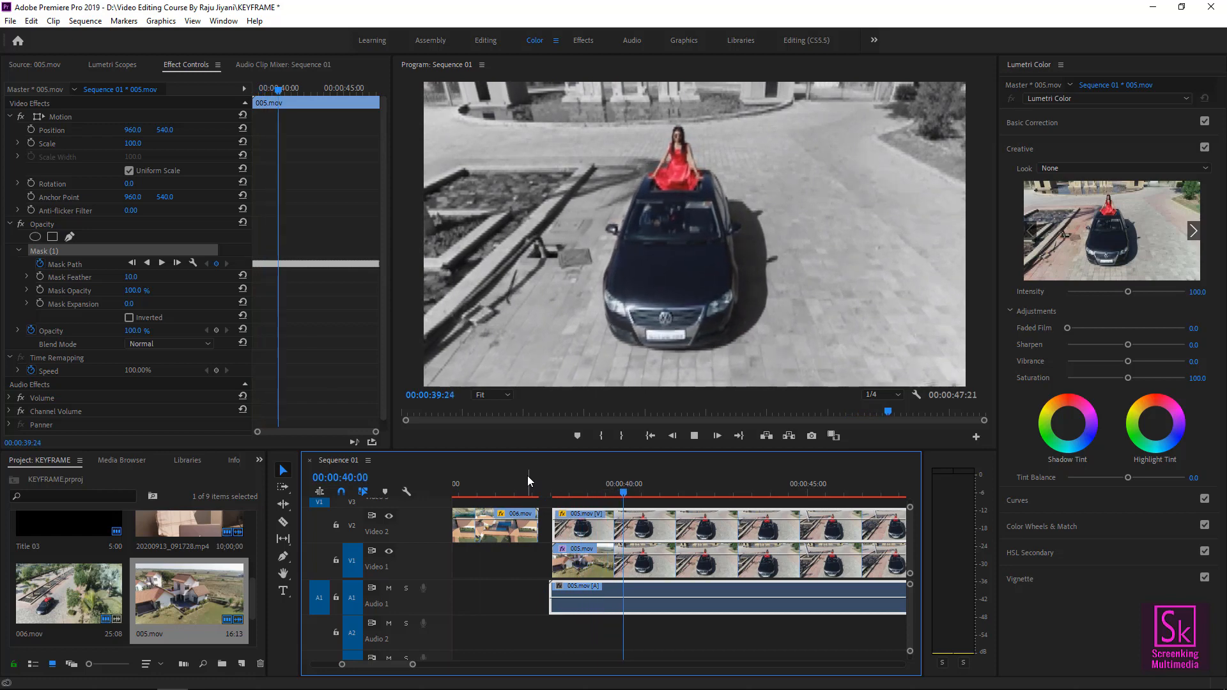
key("space")
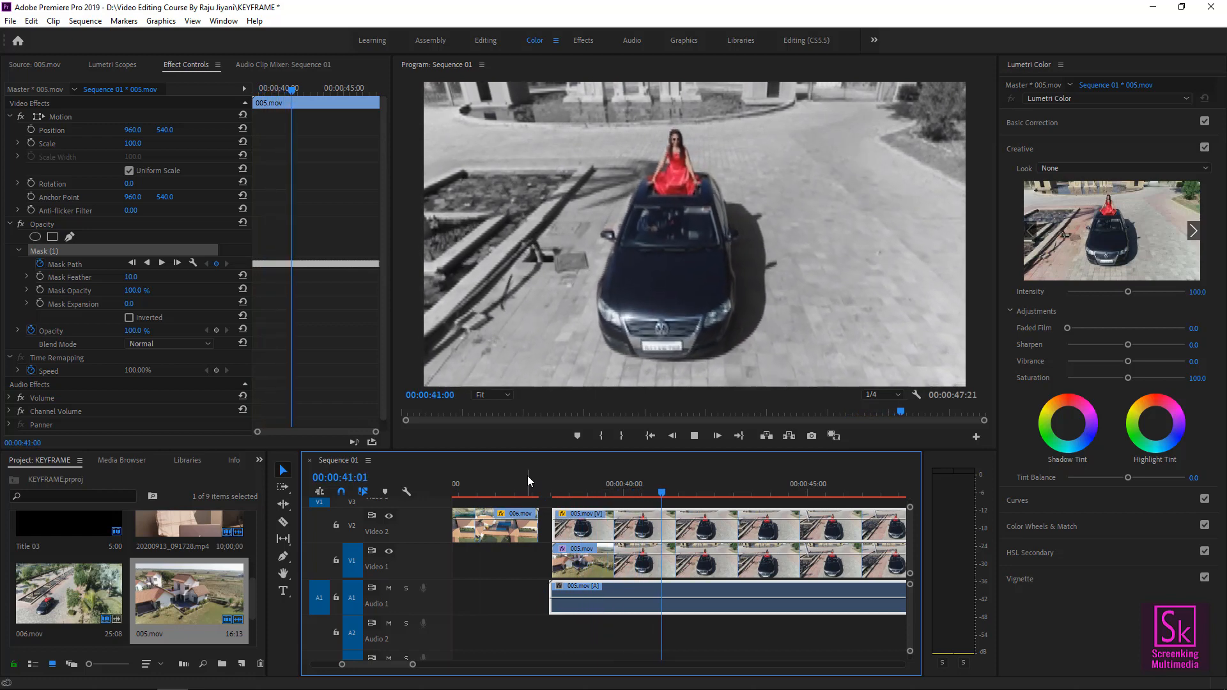
Tint the shadows of the Video 1 005.mov clip blue-violet with the Lumetri Creative Shadow Tint
left_click(607, 562)
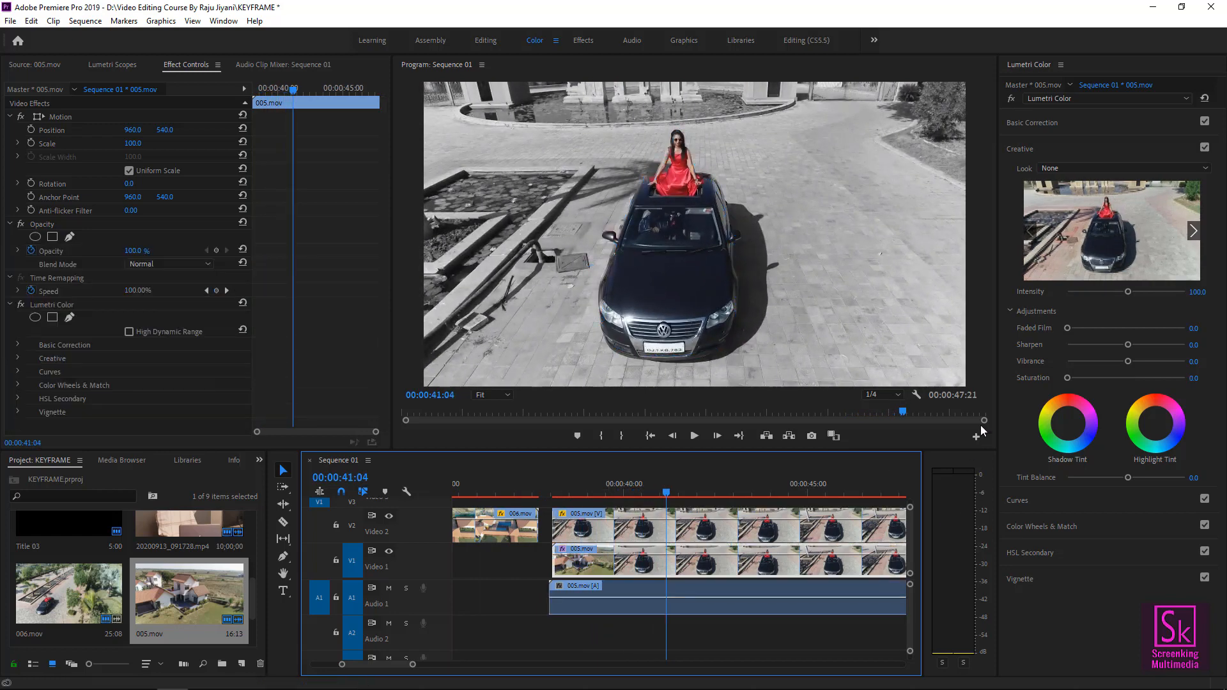
left_click(1048, 407)
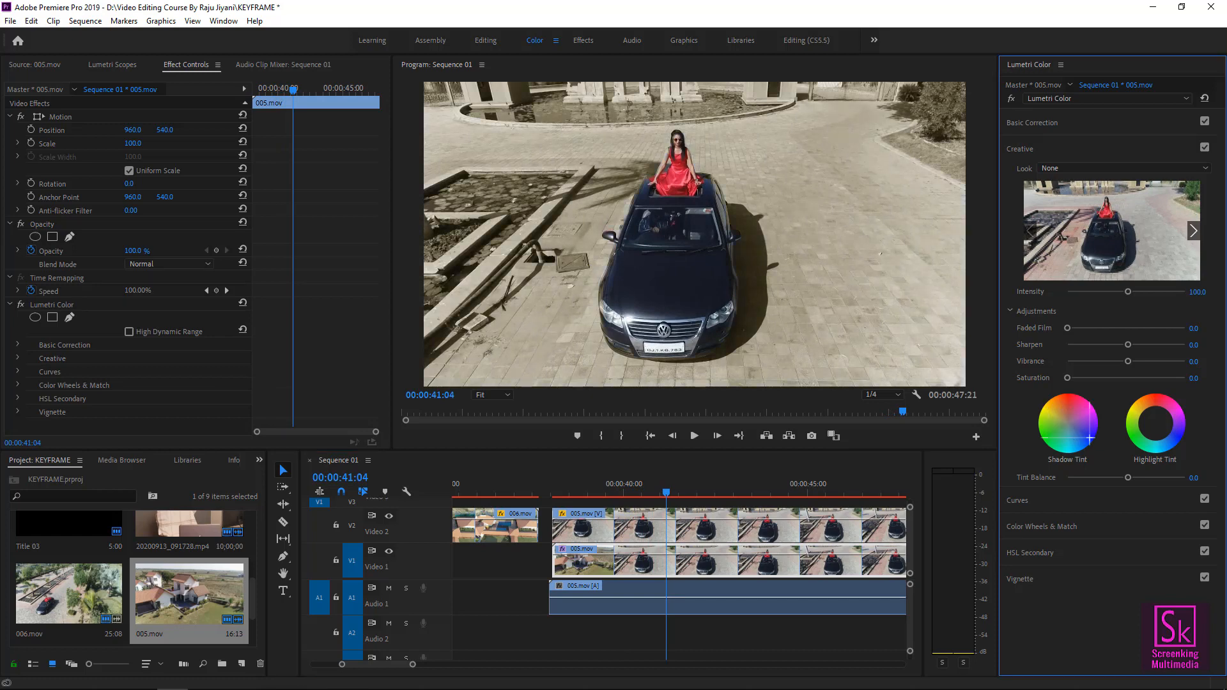
left_click(1090, 438)
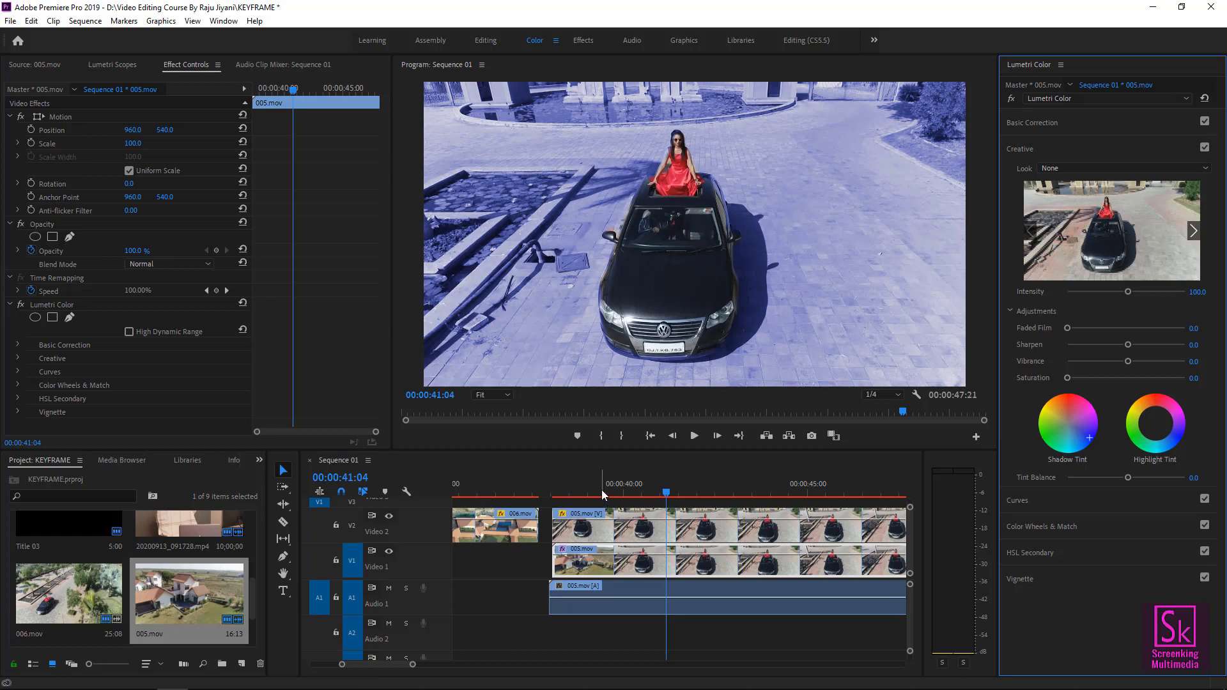
Play back the blue-tinted background with the masked car and woman, stopping at 00:00:47:10
left_click(575, 493)
key("space")
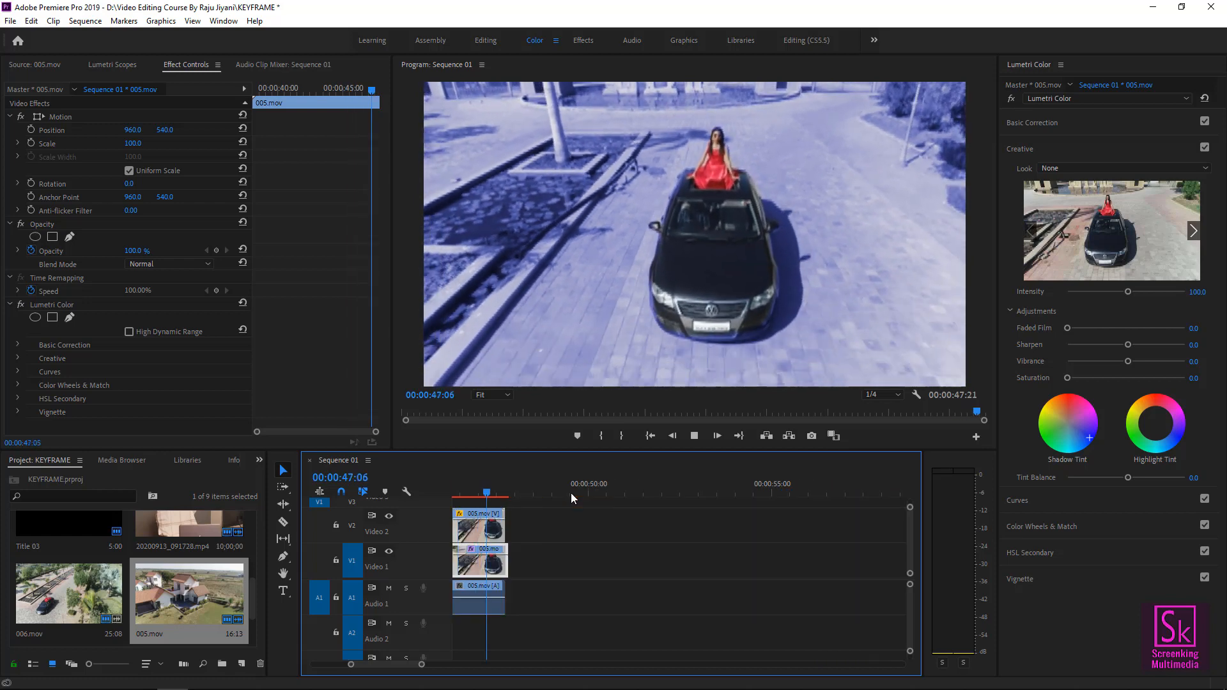
key("space")
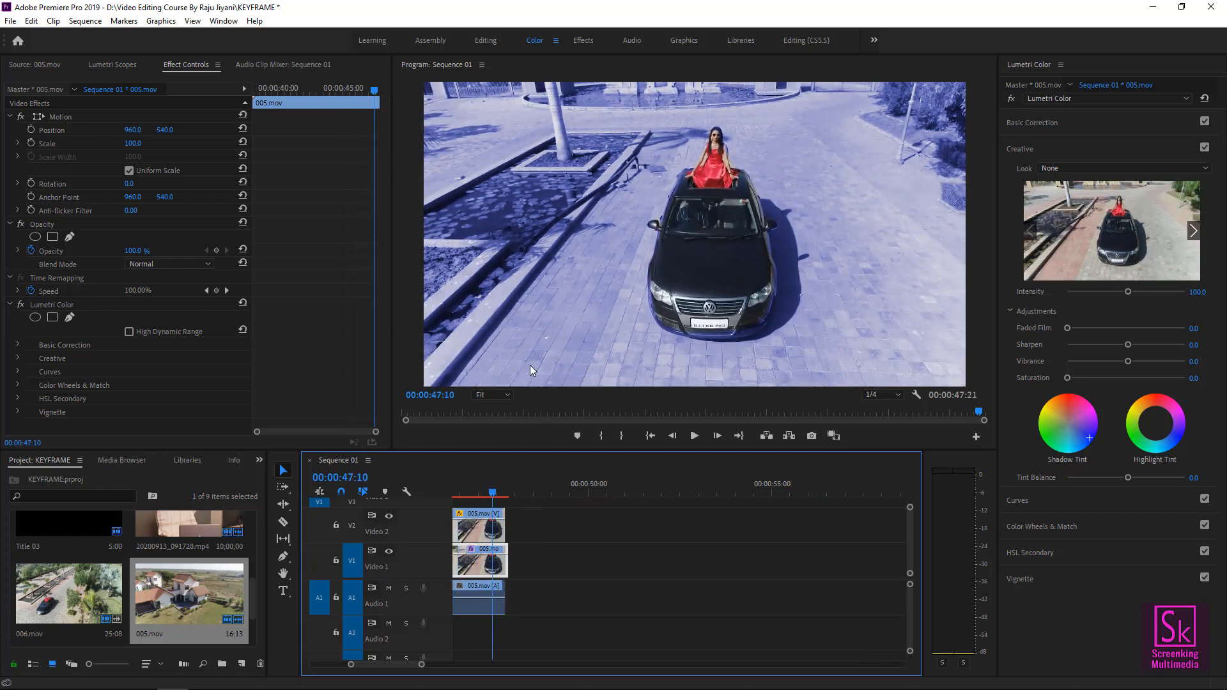
Move the Video 2 clip's mask points outward around the front bumper at 00:00:47:10, and track the mask forward again
left_click(483, 530)
left_click(44, 251)
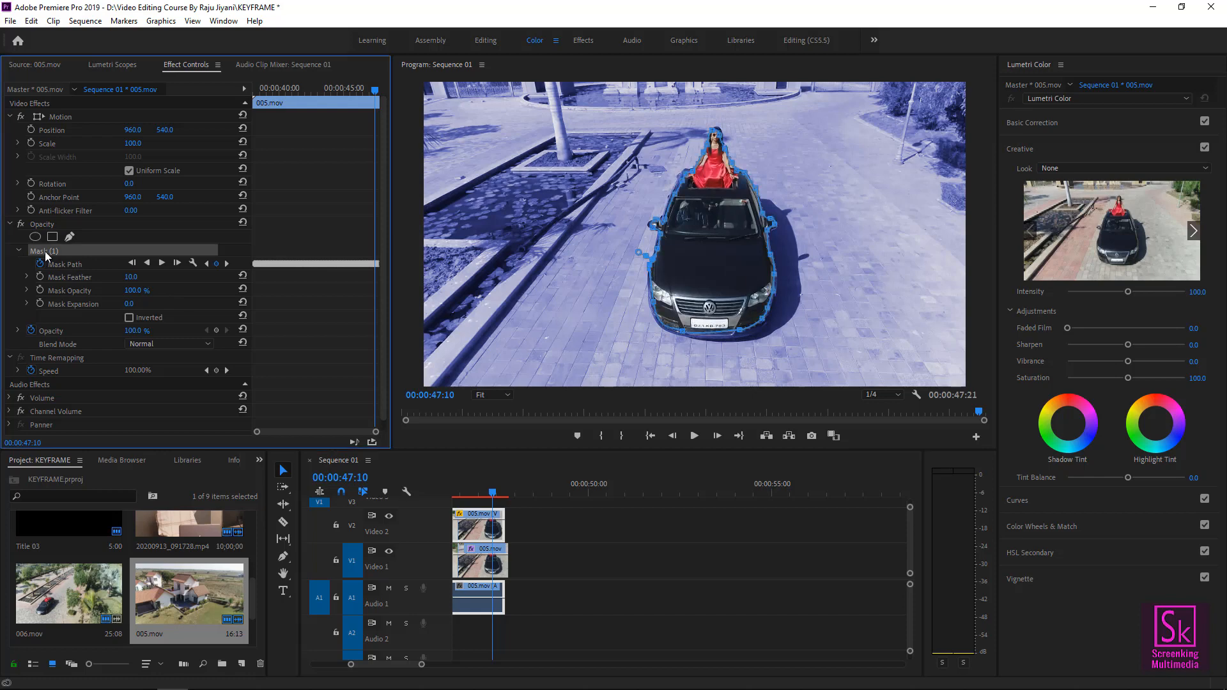
left_click_drag(656, 305, 650, 302)
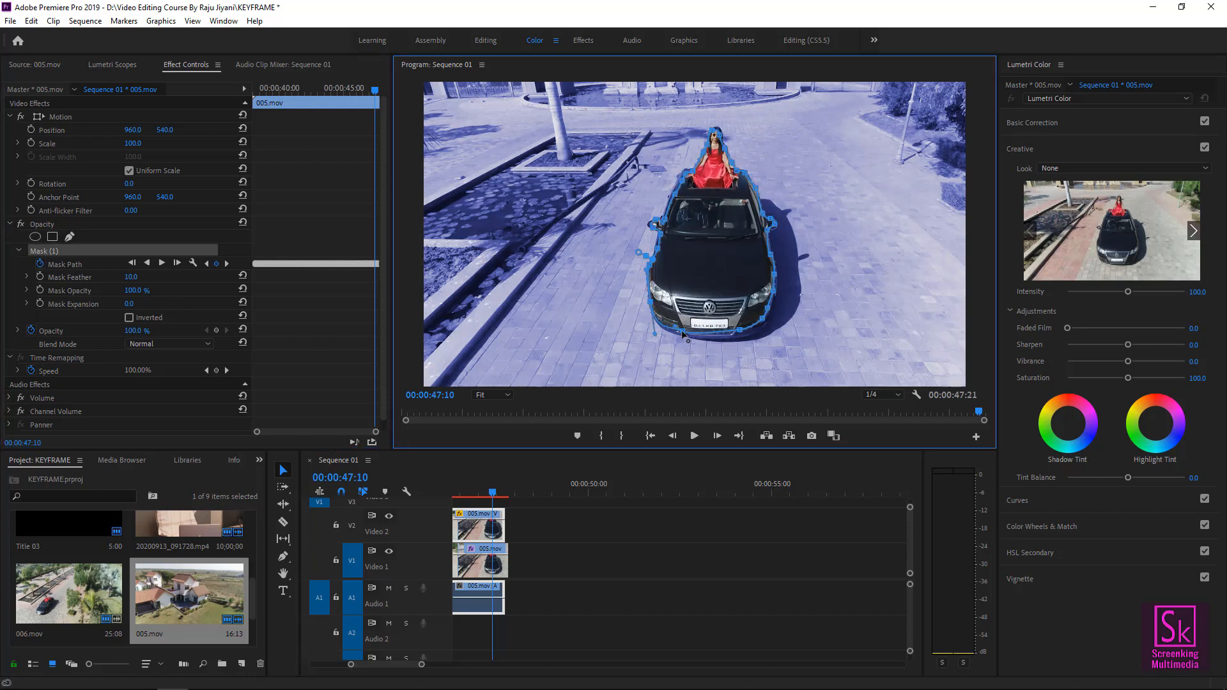
left_click(737, 336)
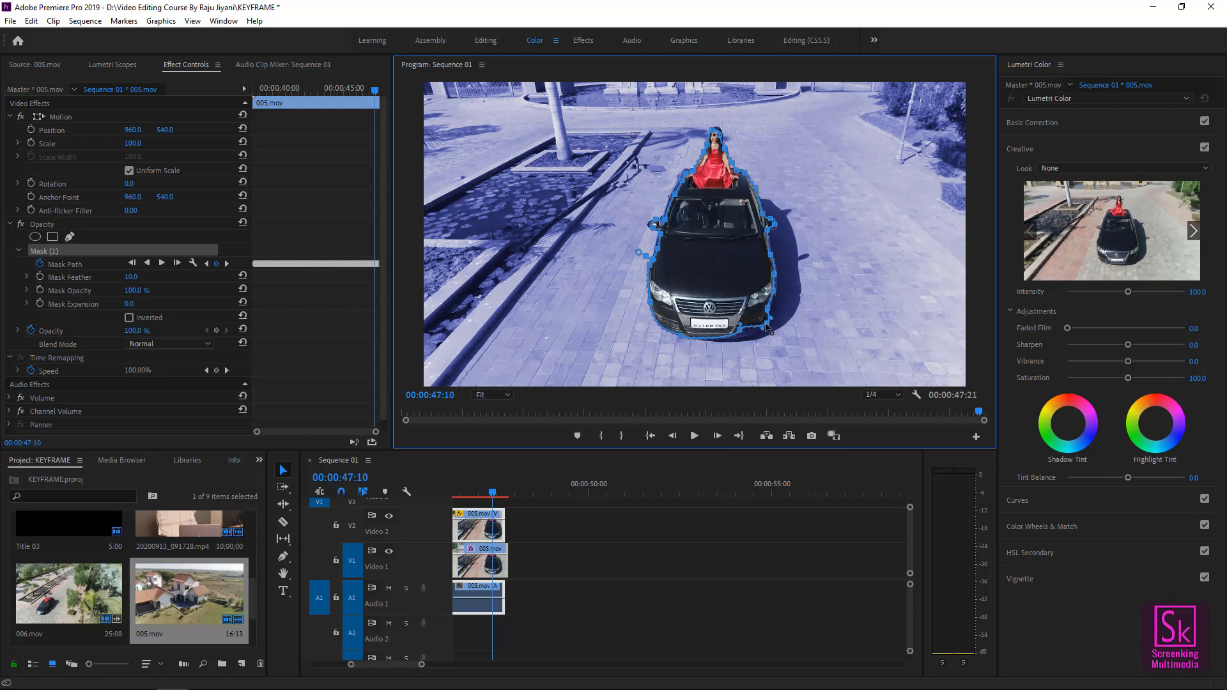
left_click_drag(745, 335, 747, 339)
left_click(163, 263)
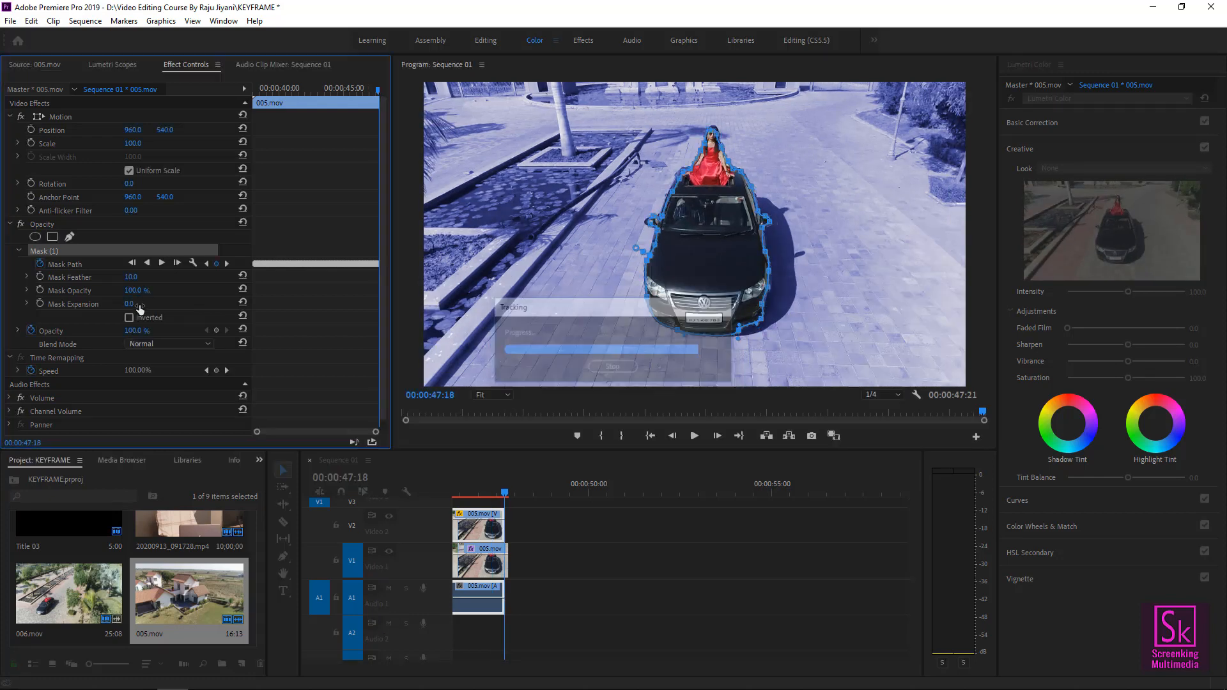
Return to the beginning of the 005.mov clips and play them to review the corrected mask, stopping at 00:00:41:02
left_click_drag(505, 490, 440, 485)
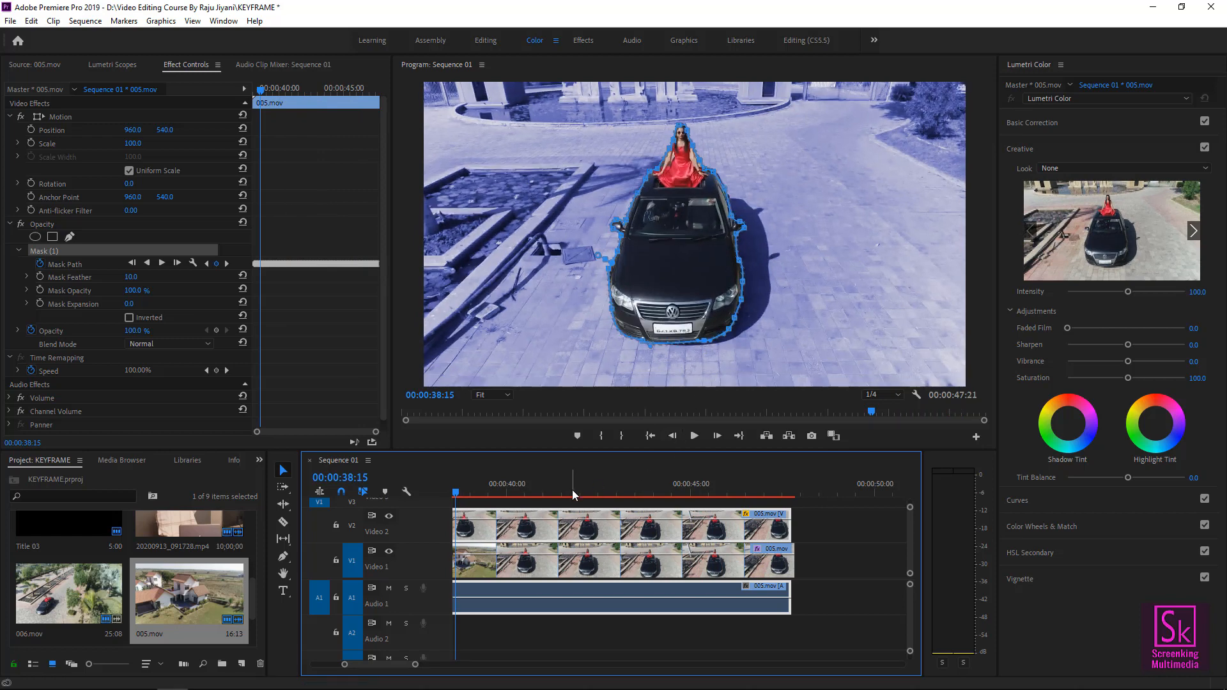
left_click(696, 435)
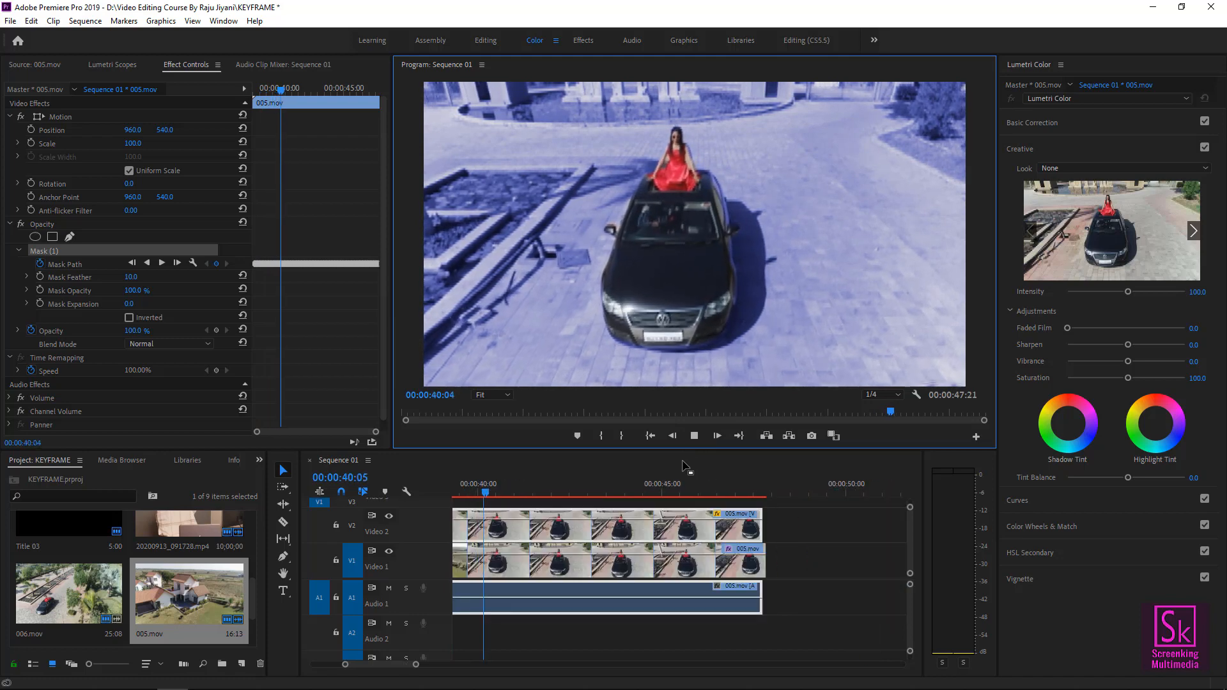
key("space")
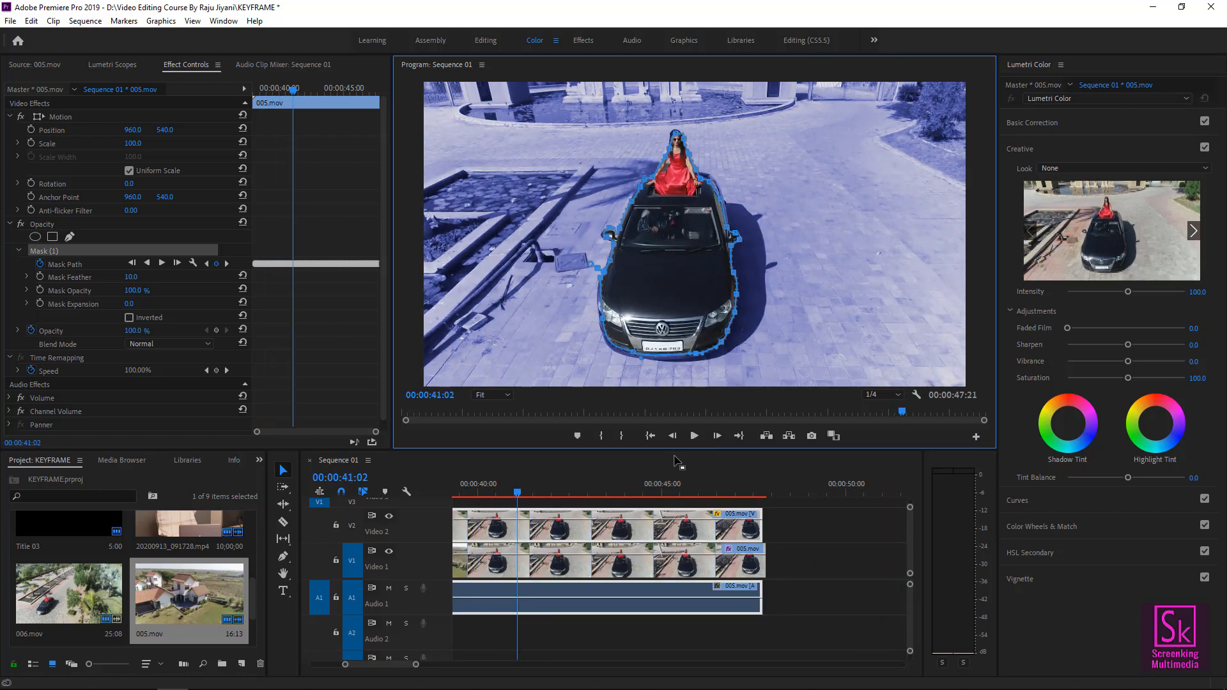